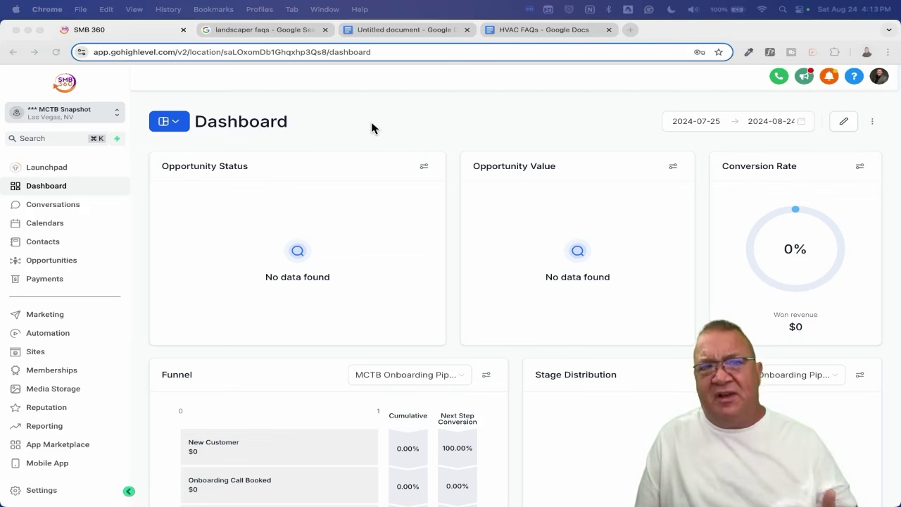
# - Enable missed call text back in the business profile settings
pyautogui.click(52, 491)
pyautogui.scroll(-20, 637, 288)
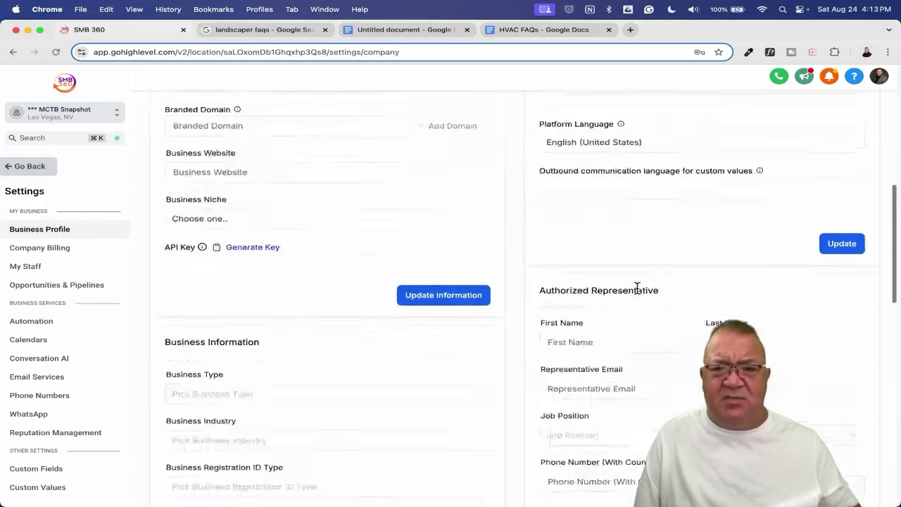
pyautogui.scroll(3, 644, 416)
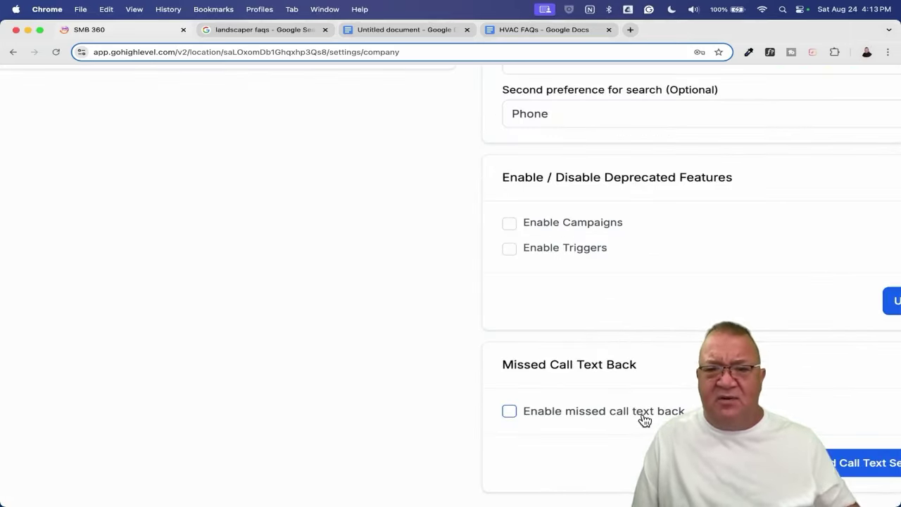
pyautogui.scroll(-3, 642, 420)
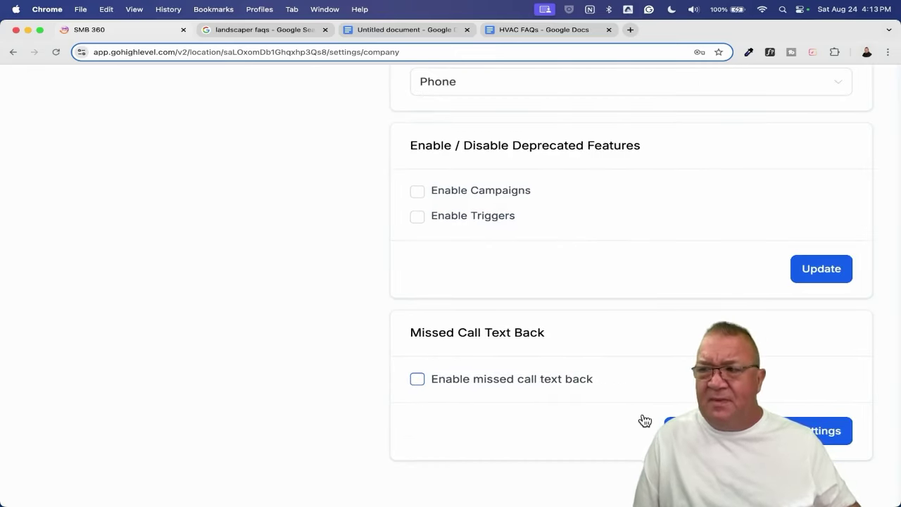
pyautogui.click(418, 381)
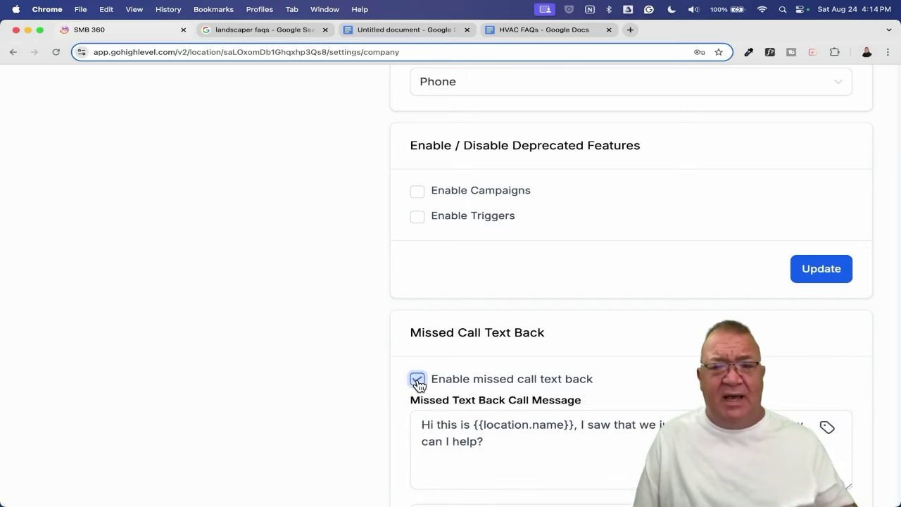
pyautogui.scroll(-4, 417, 384)
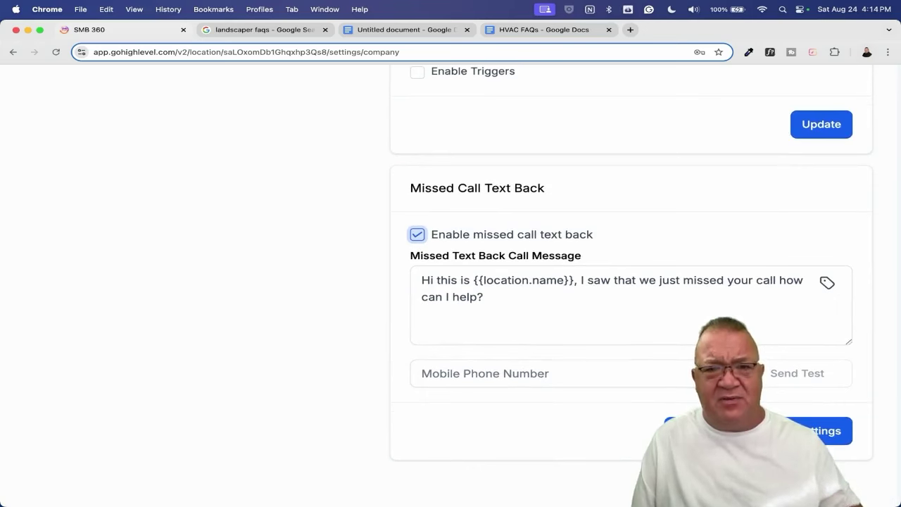
# - Examine the full wording of the missed call text back message
pyautogui.click(422, 279)
pyautogui.moveTo(423, 279); pyautogui.dragTo(515, 300)
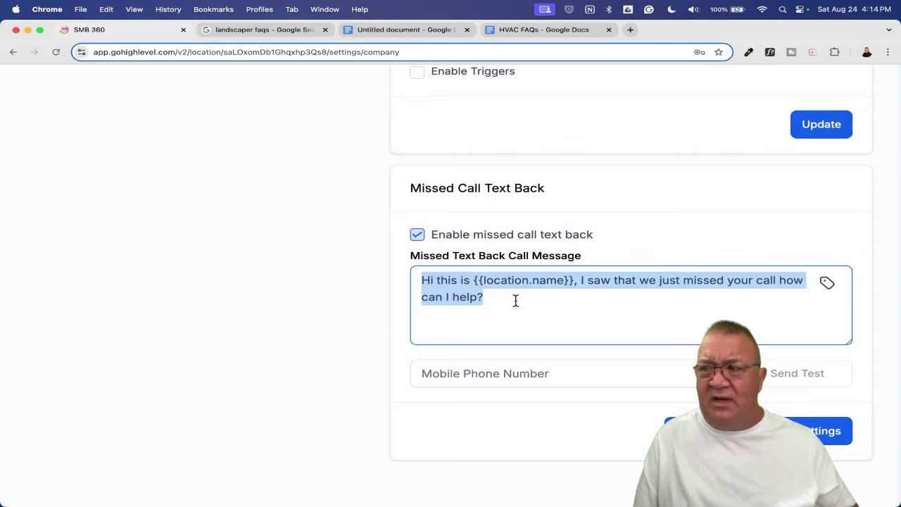
pyautogui.click(515, 300)
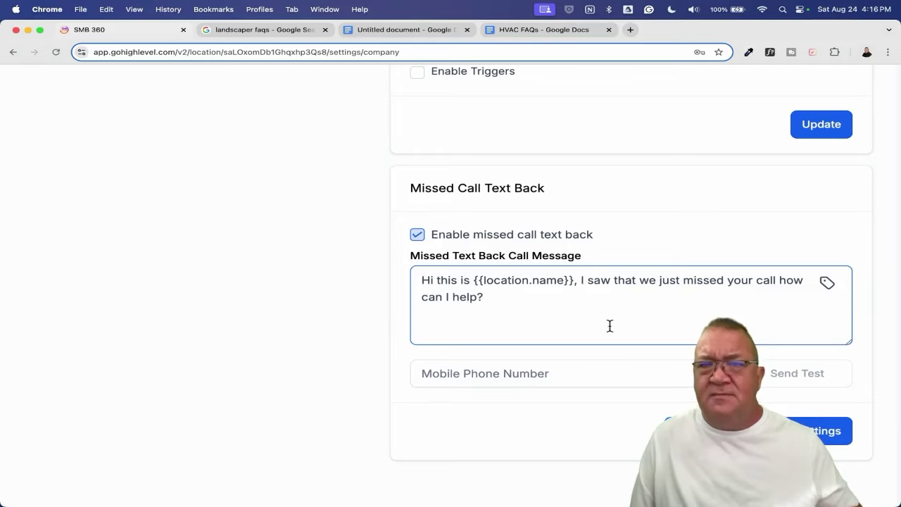
# - Leave the settings and open the "Missed Call Text Back - Disabled in Settings" workflow in the MCTB - Clients automation folder
pyautogui.scroll(15, 609, 326)
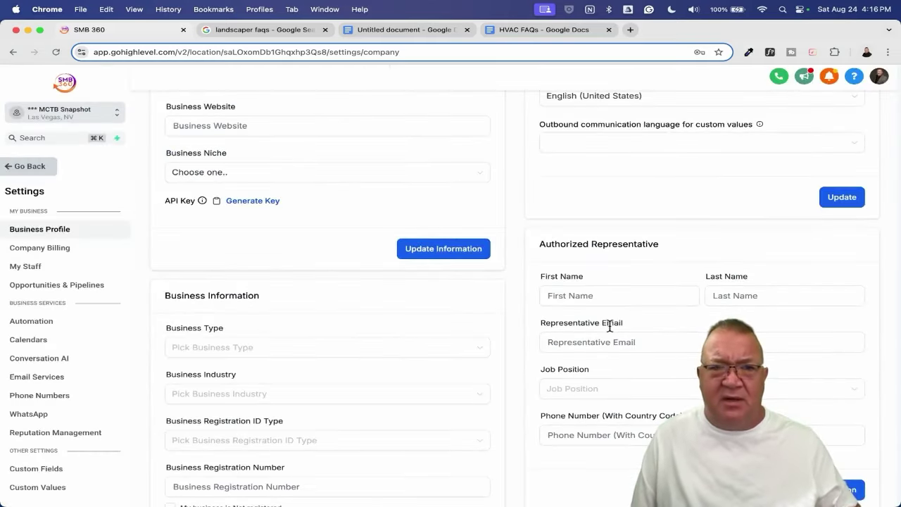
pyautogui.click(28, 166)
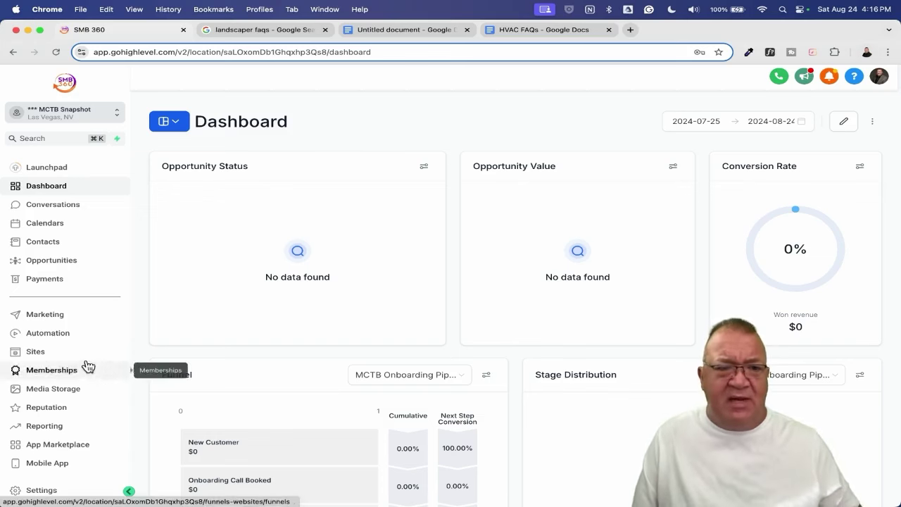
pyautogui.click(55, 338)
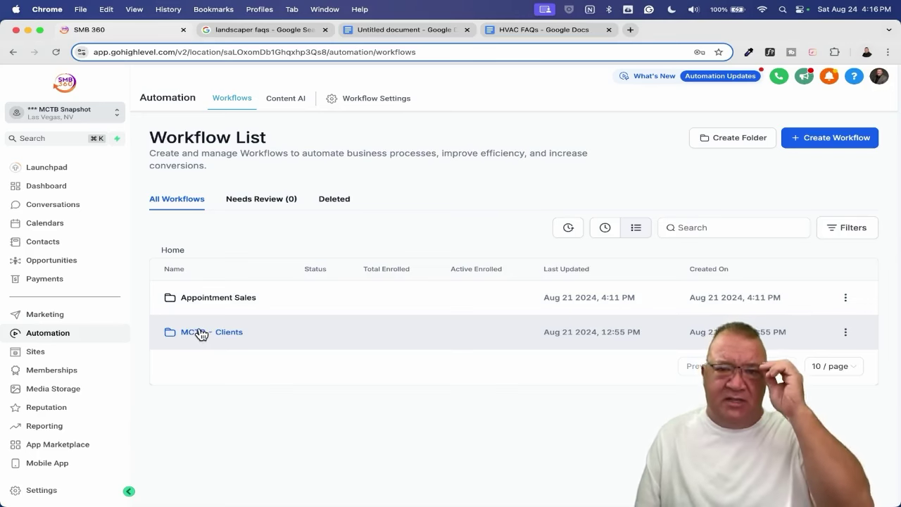
pyautogui.click(201, 333)
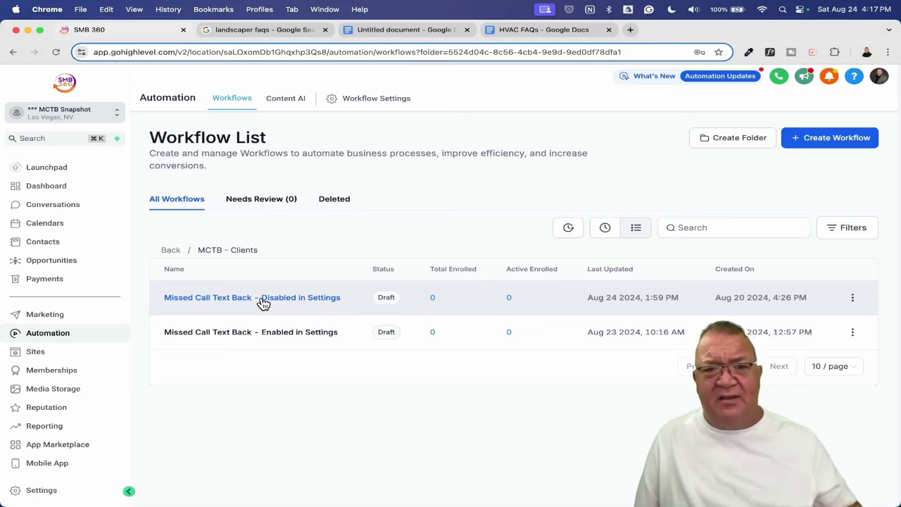
pyautogui.click(264, 302)
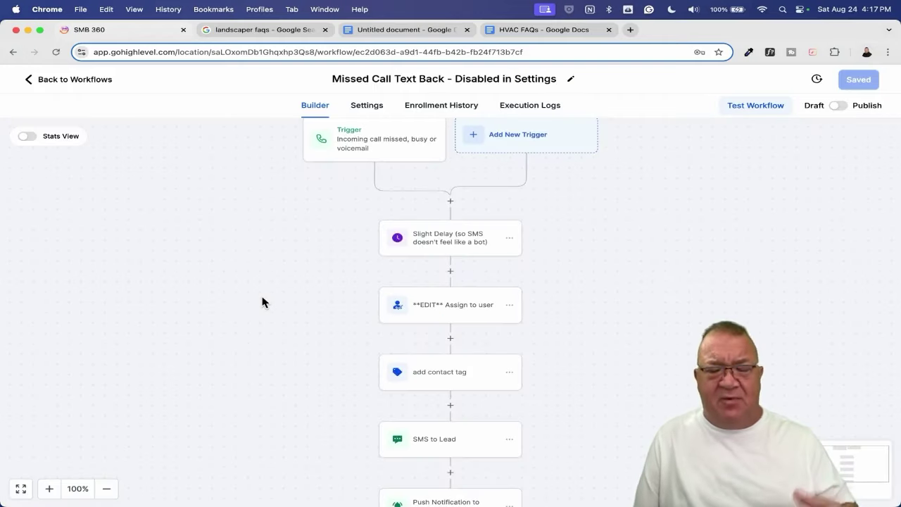
# - Inspect the call direction and call status filters of the workflow's incoming call trigger, then close it
pyautogui.click(354, 142)
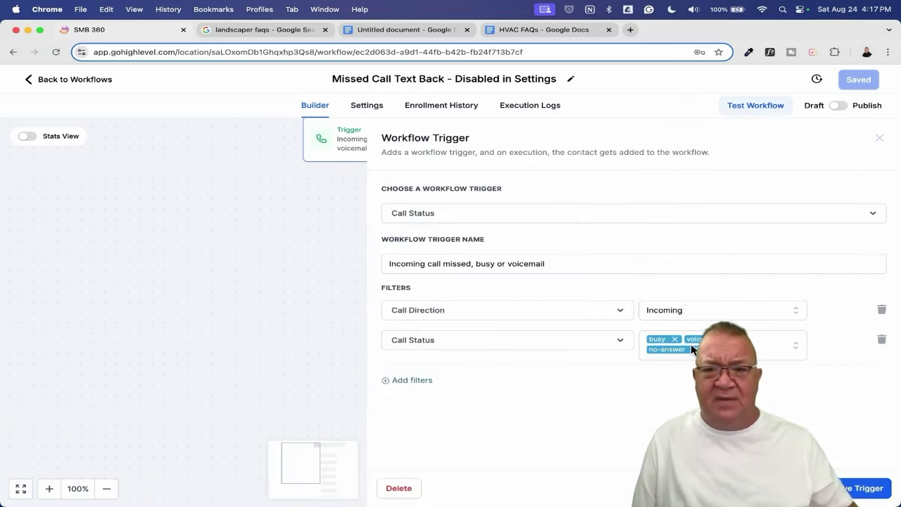
pyautogui.scroll(5, 691, 345)
pyautogui.scroll(-3, 692, 348)
pyautogui.hscroll(-3, 455, 265)
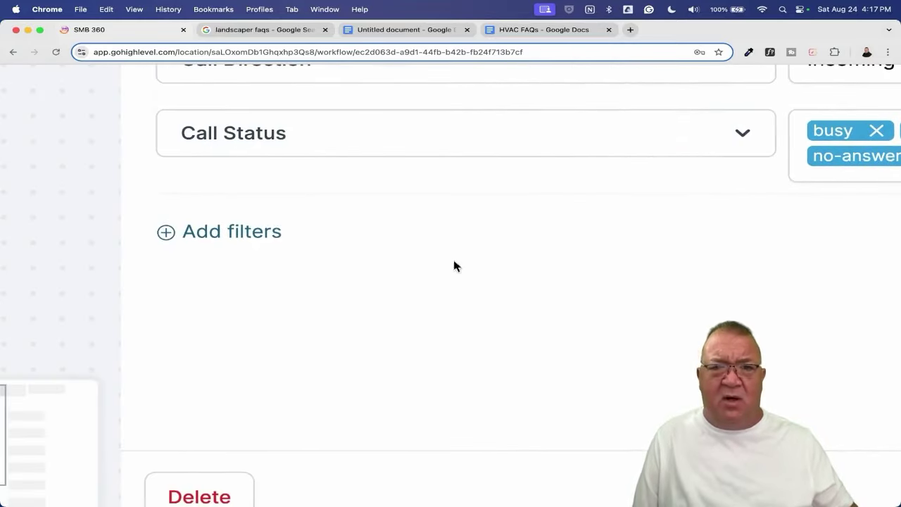
pyautogui.hscroll(5, 552, 174)
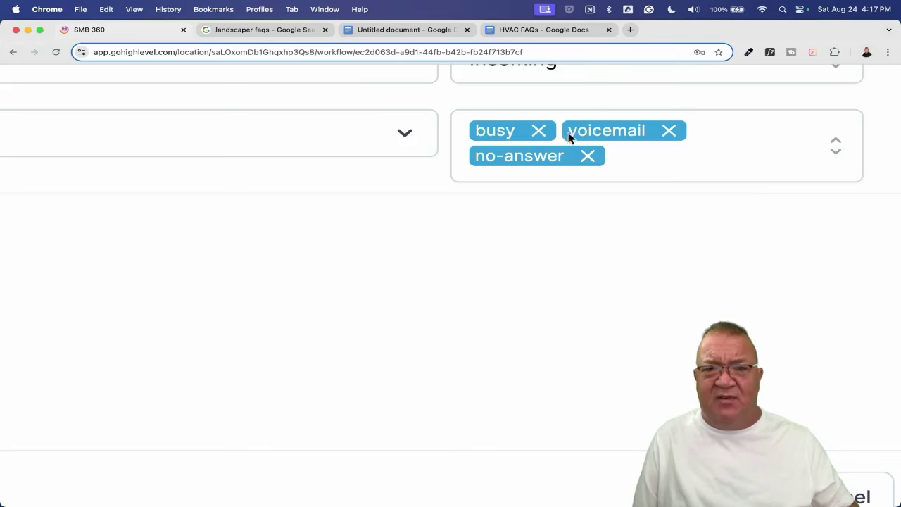
pyautogui.scroll(-5, 559, 183)
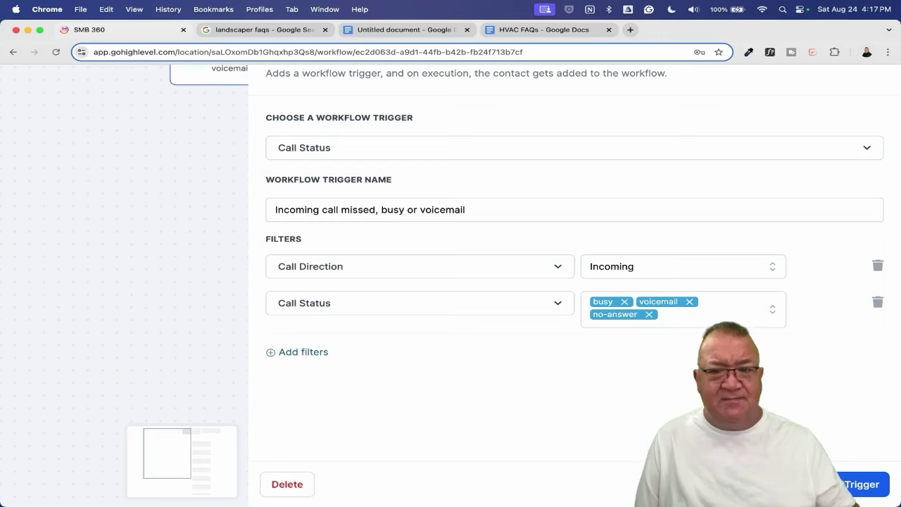
pyautogui.click(772, 485)
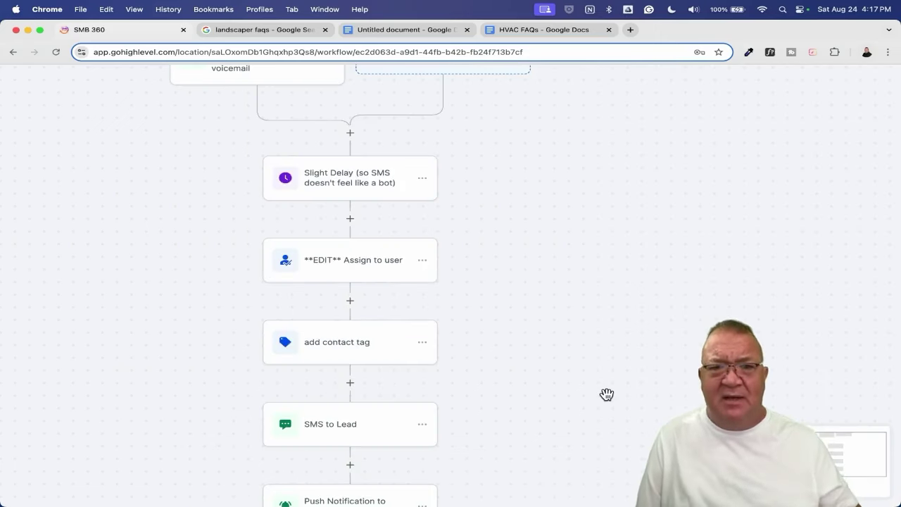
# - Check the wait time set in the workflow's Slight Delay action and close it
pyautogui.scroll(-5, 607, 395)
pyautogui.scroll(5, 607, 395)
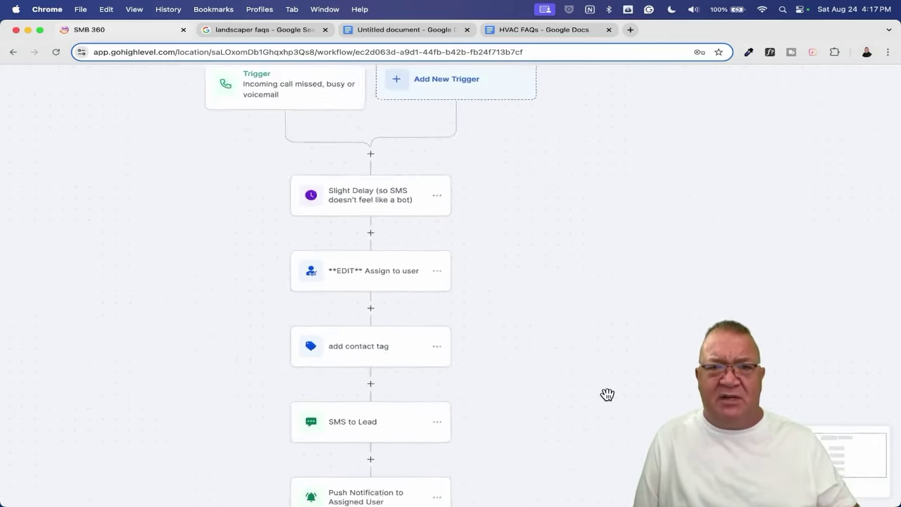
pyautogui.scroll(-1, 607, 395)
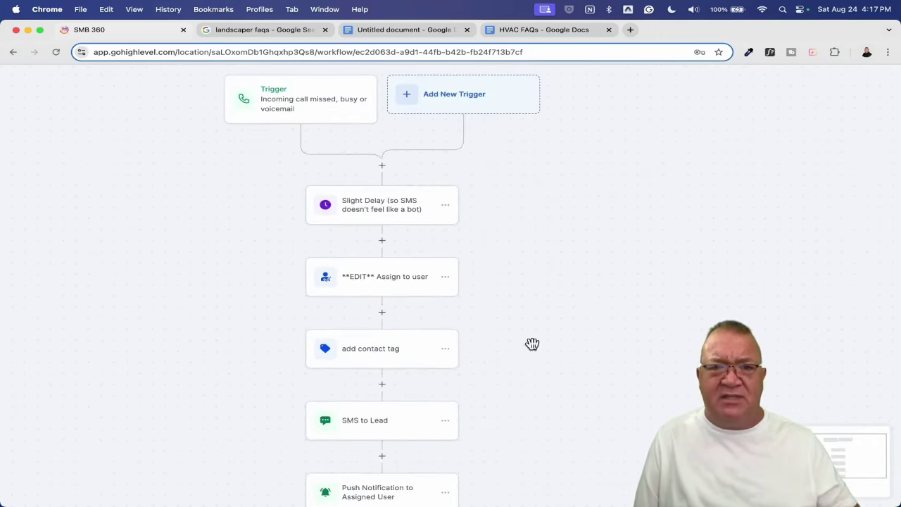
pyautogui.click(375, 214)
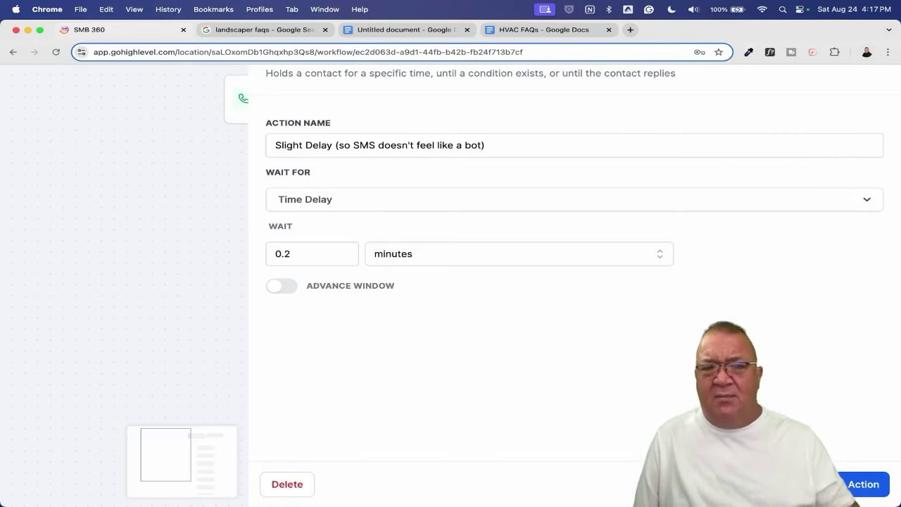
pyautogui.click(779, 484)
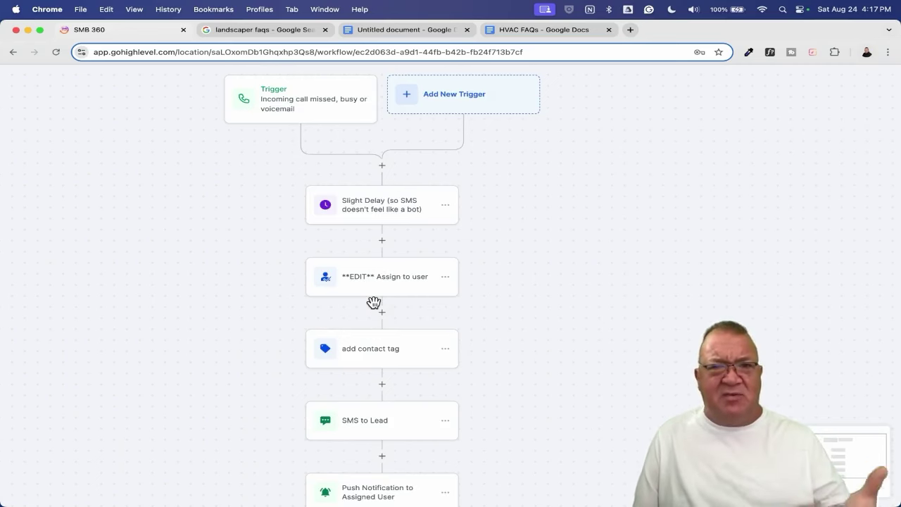
# - Check which tag the "add contact tag" action applies and close it
pyautogui.scroll(-4, 373, 302)
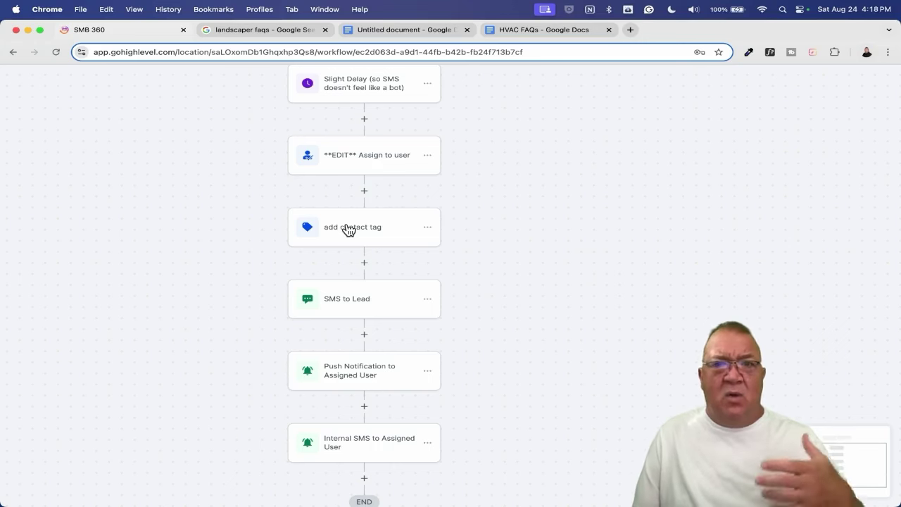
pyautogui.click(348, 230)
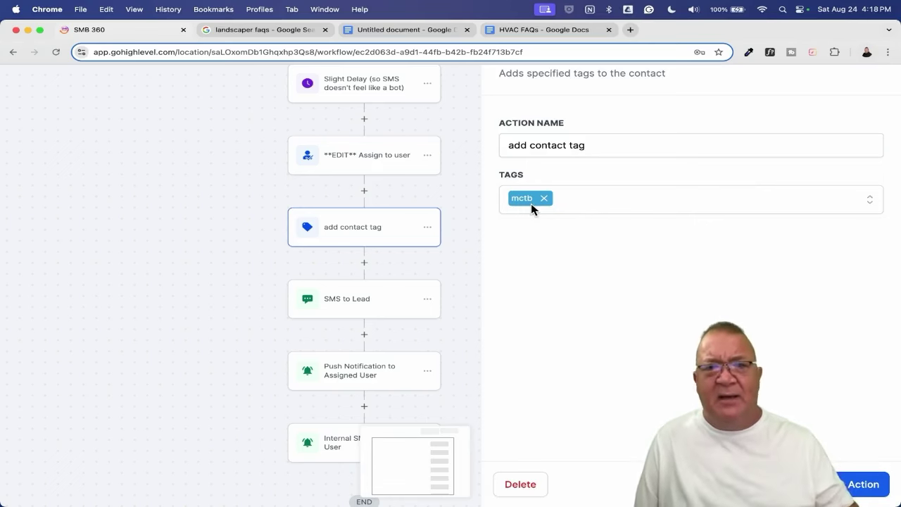
pyautogui.click(779, 484)
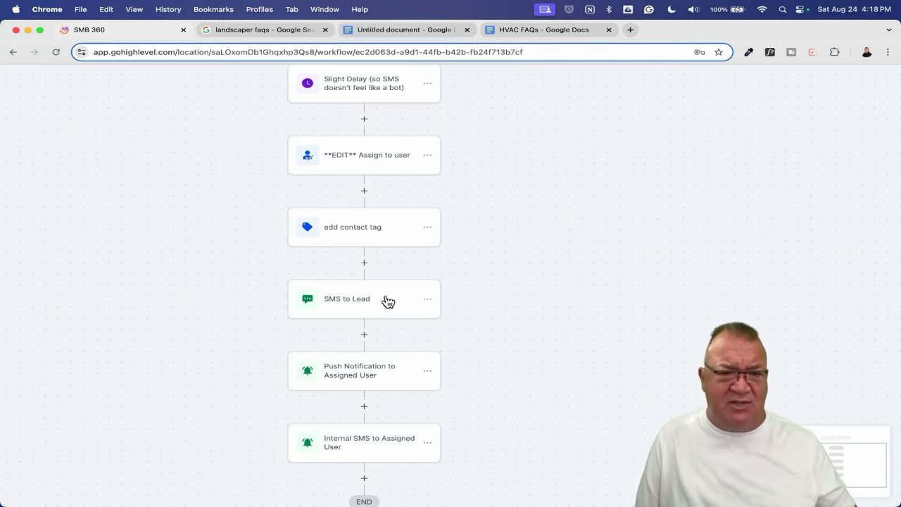
# - Read the text message in the "SMS to Lead" action and close it
pyautogui.click(336, 298)
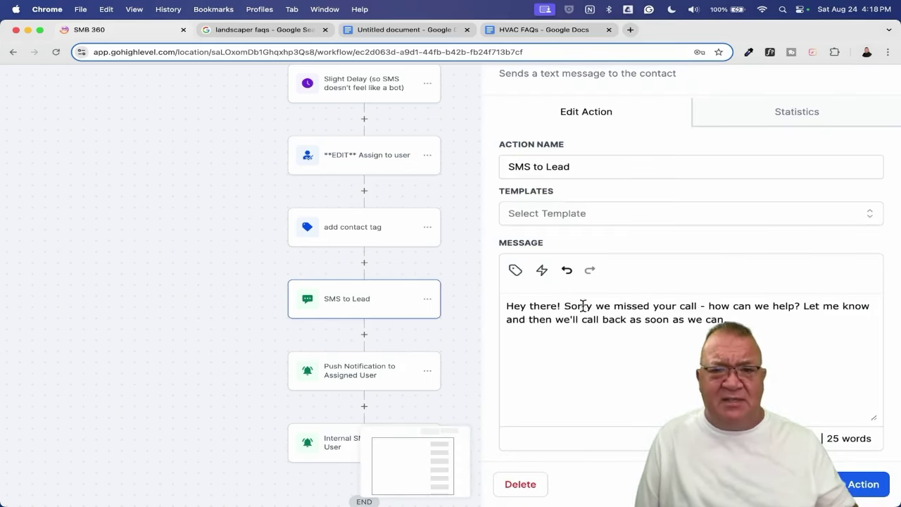
pyautogui.click(587, 337)
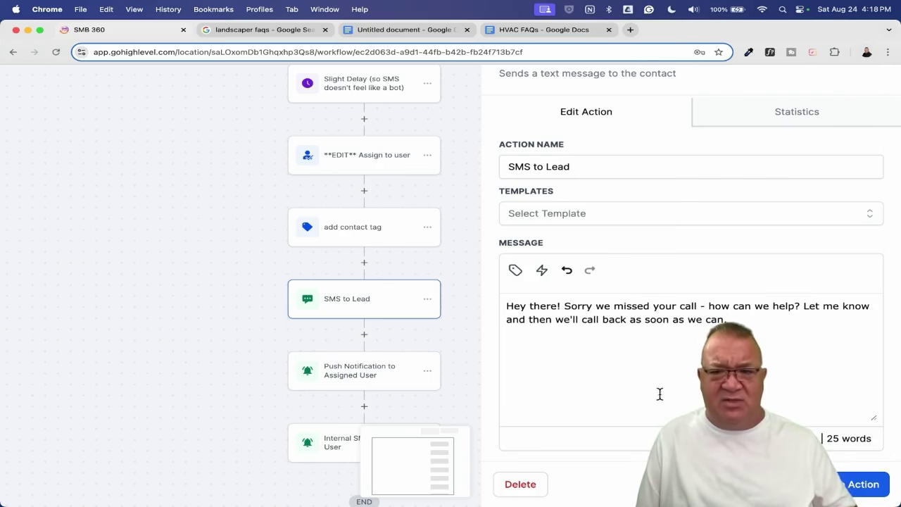
pyautogui.click(833, 484)
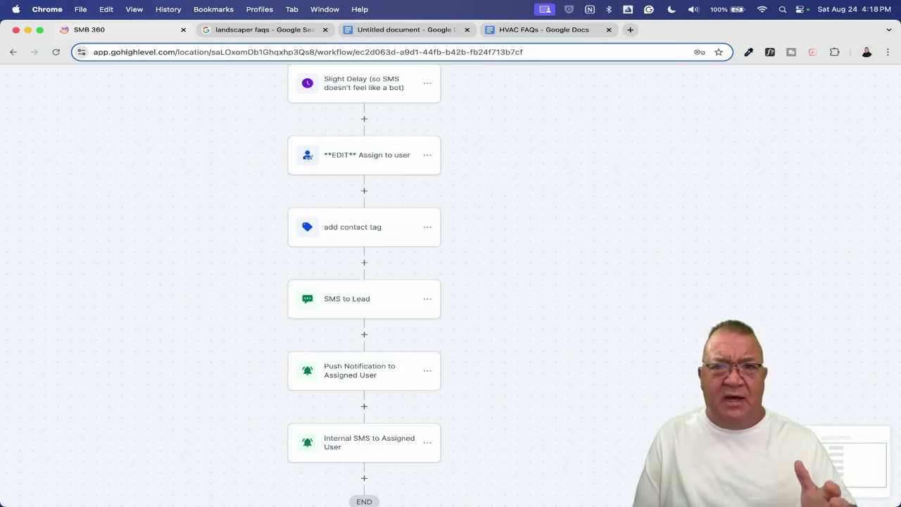
# - Review the title and message of the "Push Notification to Assigned User" action and close it
pyautogui.scroll(-3, 617, 362)
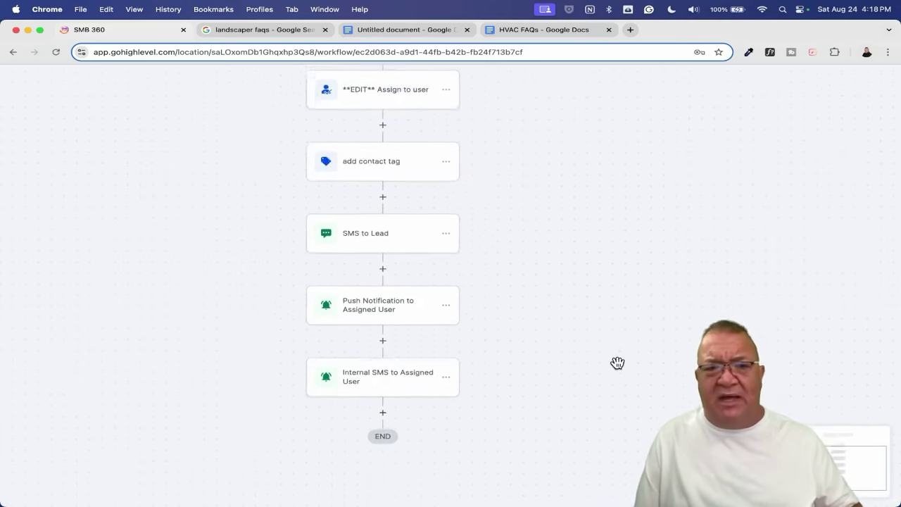
pyautogui.click(389, 277)
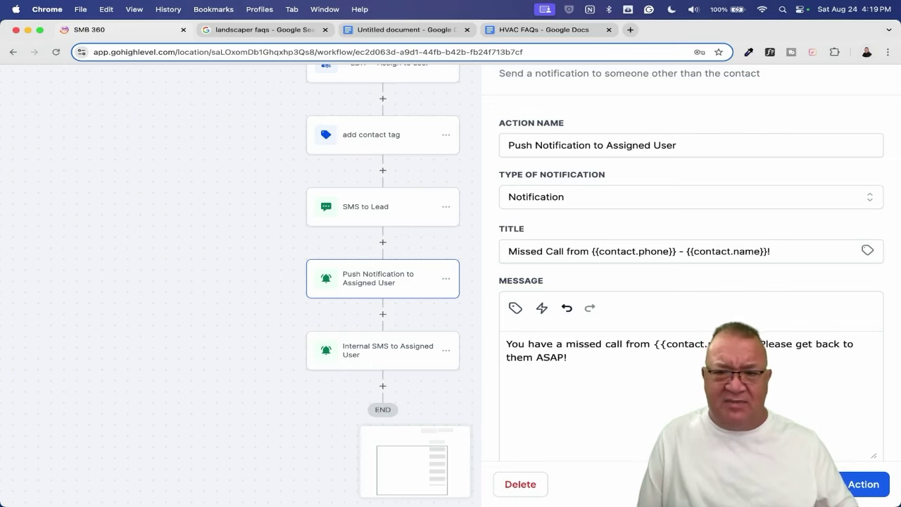
pyautogui.click(773, 485)
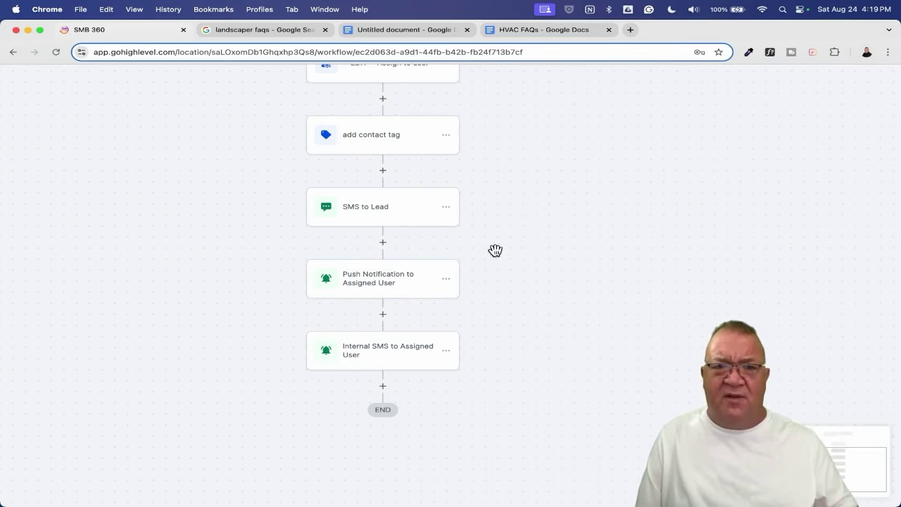
pyautogui.scroll(-1, 440, 269)
pyautogui.hscroll(-1, 439, 268)
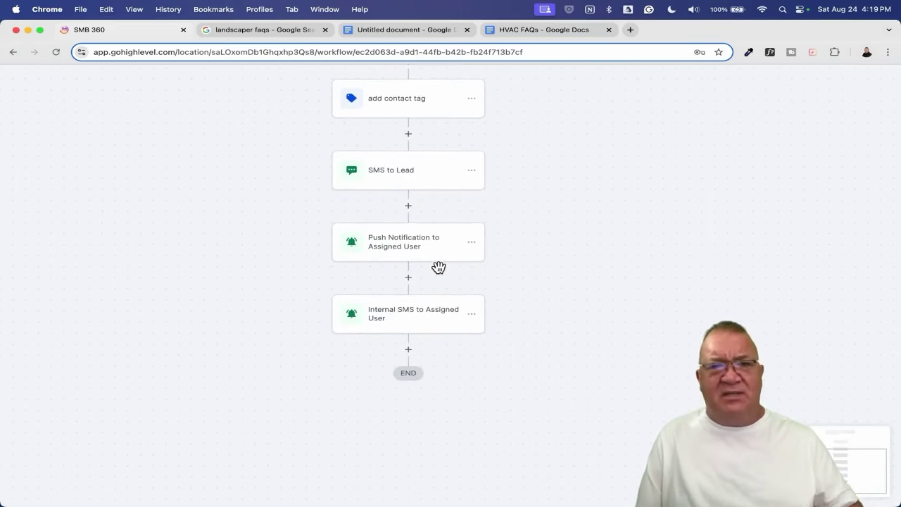
# - Leave the workflow and enable missed call text back in the business profile settings
pyautogui.click(13, 52)
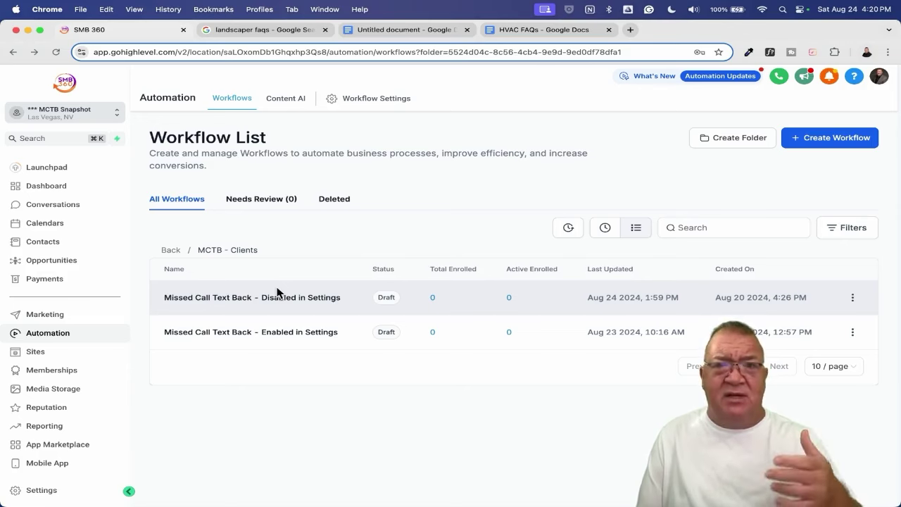
pyautogui.click(55, 490)
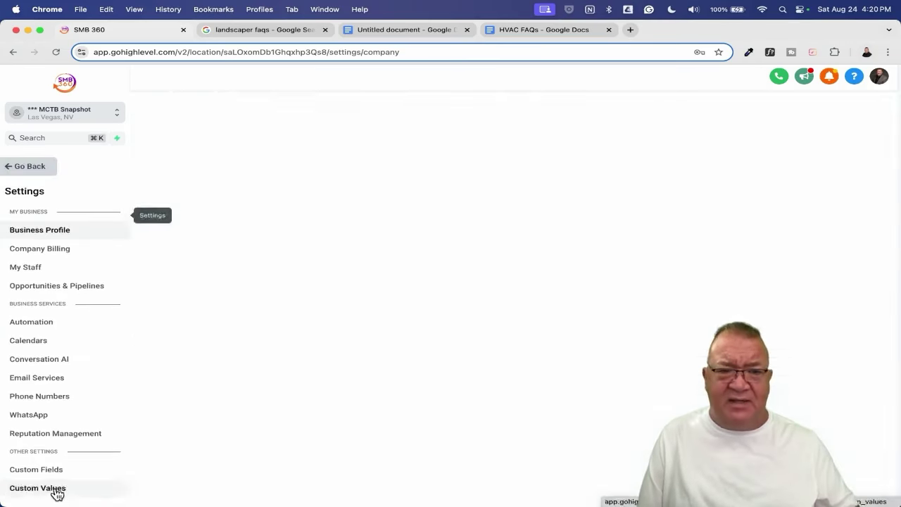
pyautogui.scroll(-20, 451, 282)
pyautogui.click(544, 412)
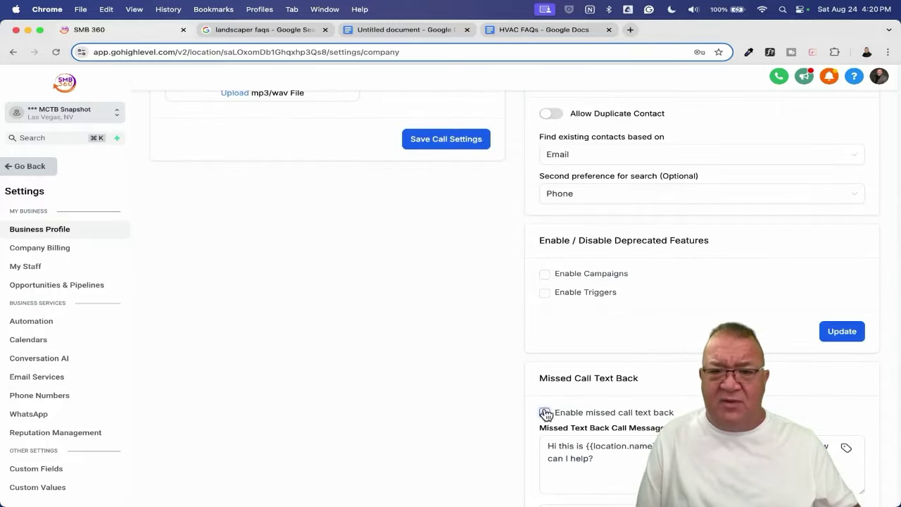
pyautogui.scroll(-3, 622, 458)
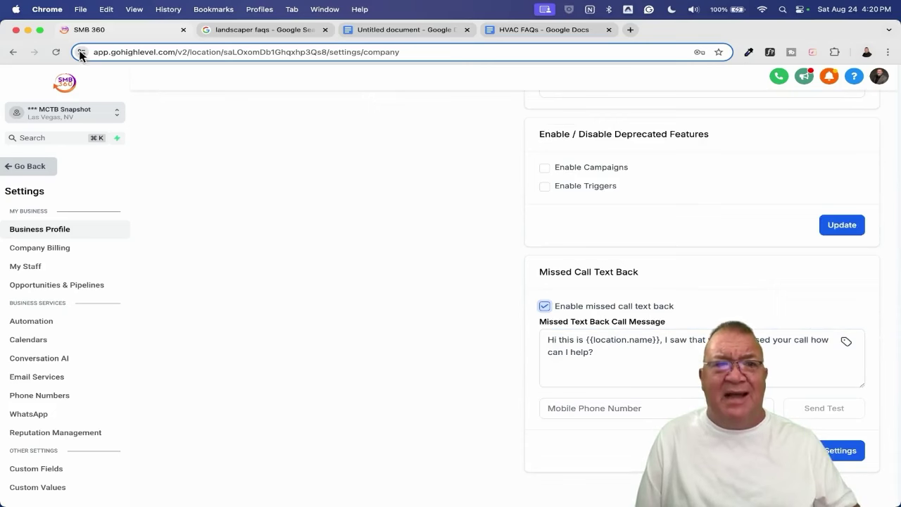
# - Review the trigger of the "Missed Call Text Back - Enabled in Settings" workflow in the MCTB - Clients folder, and return to the main workflow list
pyautogui.click(26, 169)
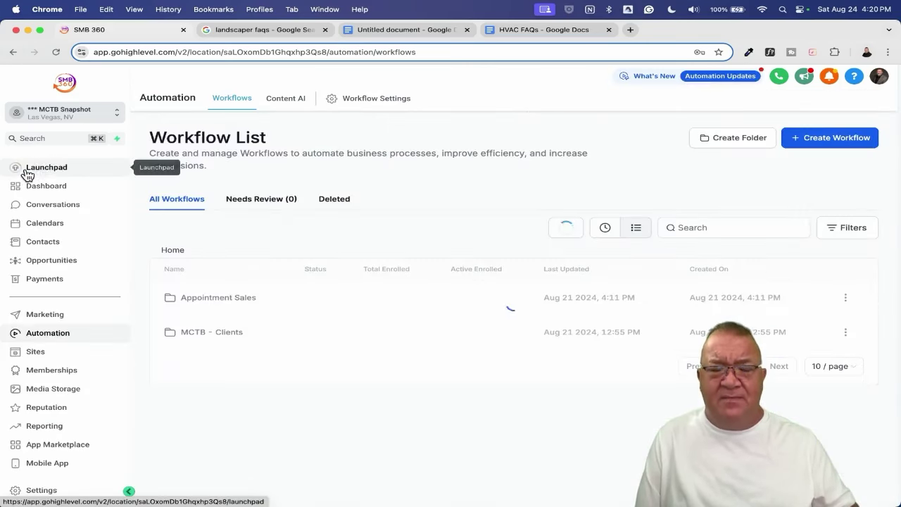
pyautogui.click(194, 332)
pyautogui.click(267, 336)
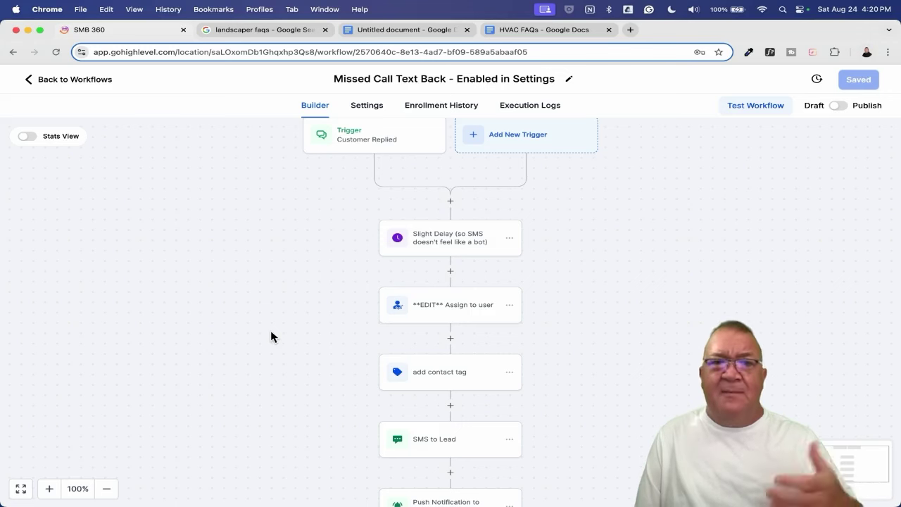
pyautogui.click(364, 139)
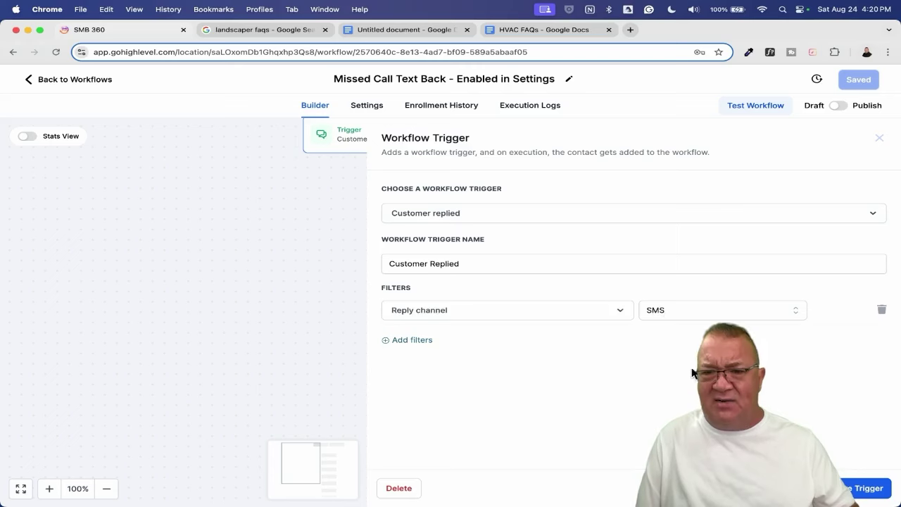
pyautogui.click(793, 488)
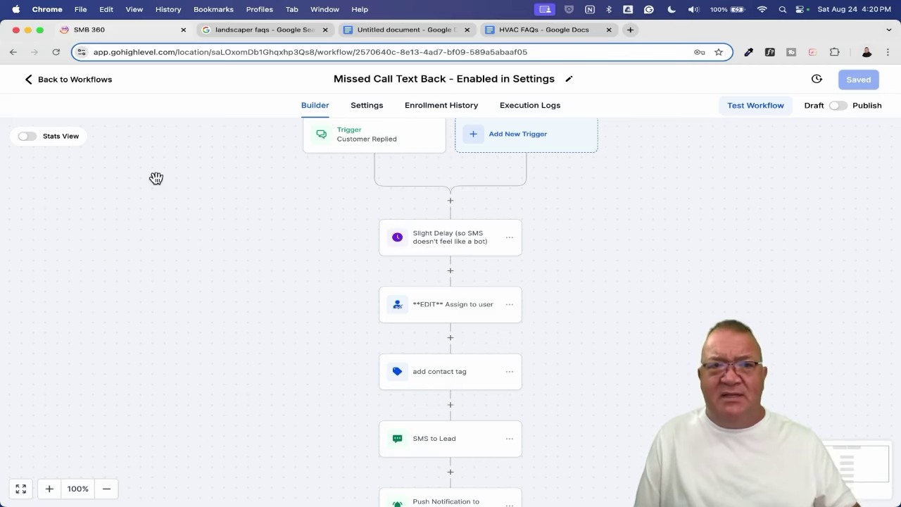
pyautogui.click(69, 82)
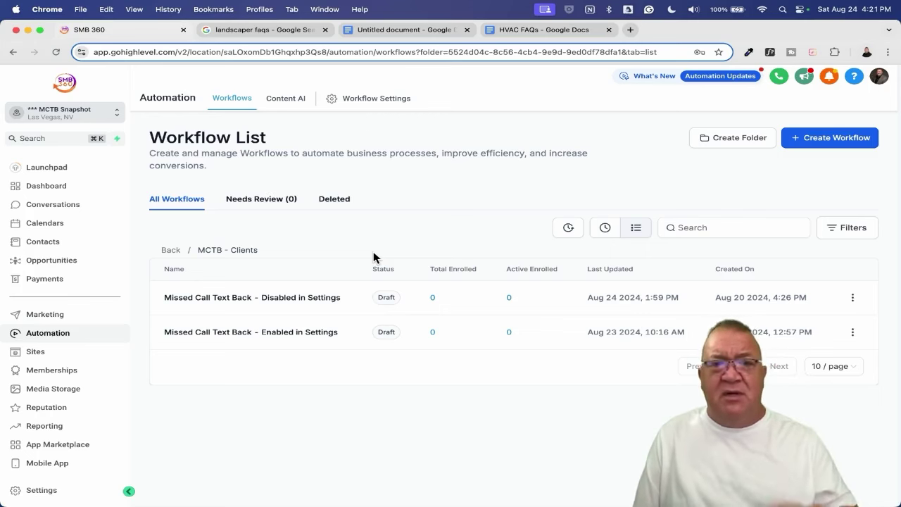
pyautogui.click(174, 253)
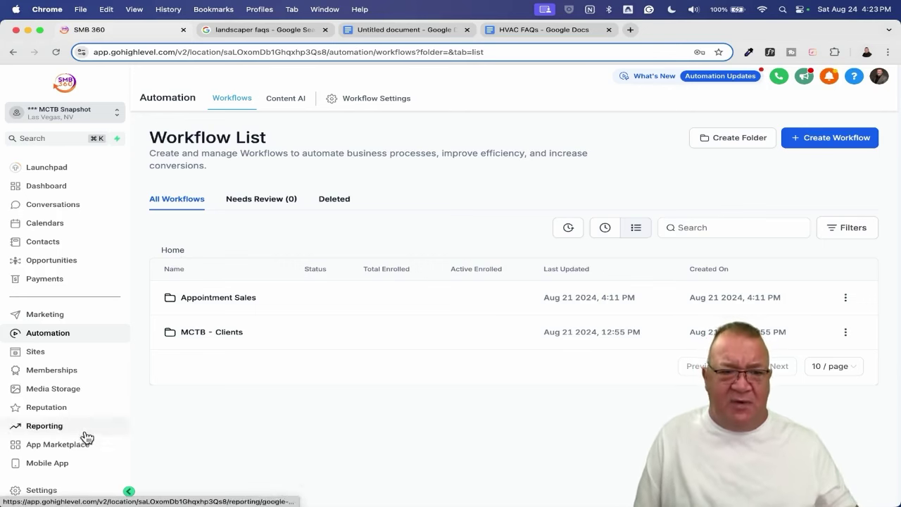
# - Open the Conversation AI settings and review the bot preferences and the sections below them
pyautogui.click(57, 491)
pyautogui.click(49, 361)
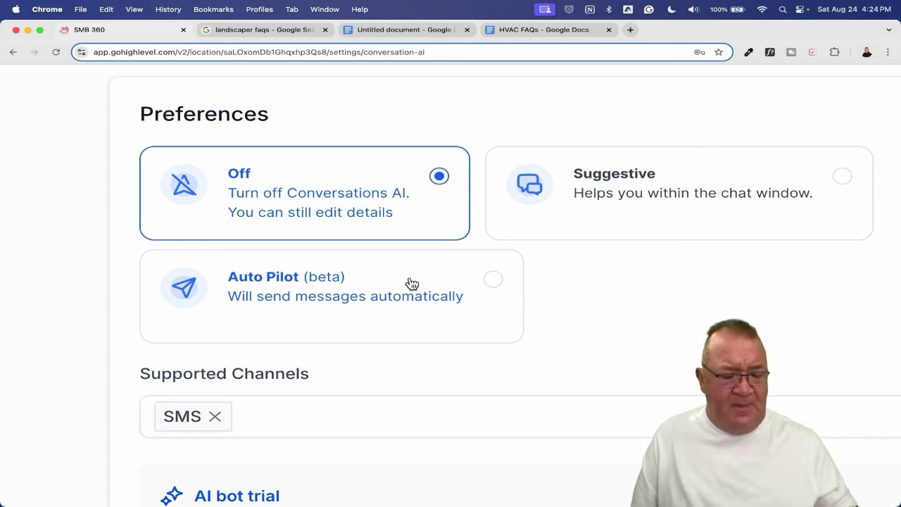
pyautogui.scroll(-5, 411, 283)
pyautogui.hscroll(2, 411, 283)
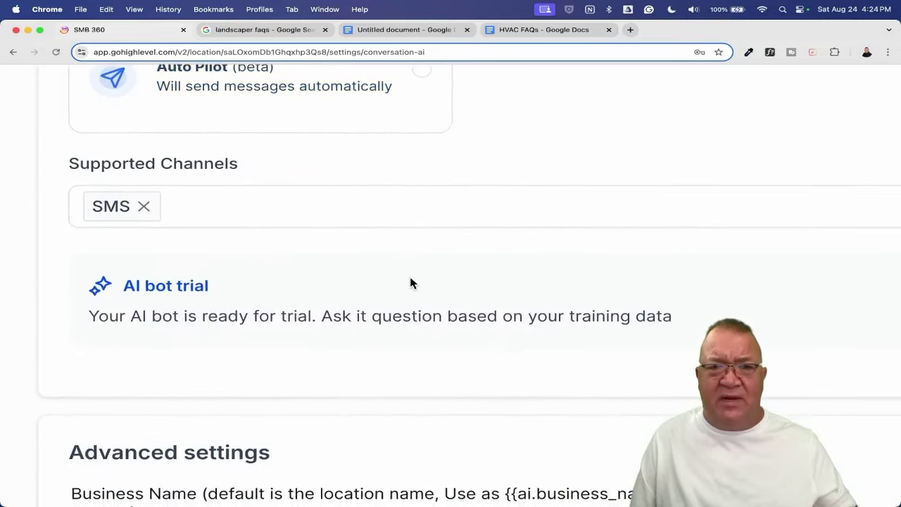
pyautogui.scroll(-2, 412, 283)
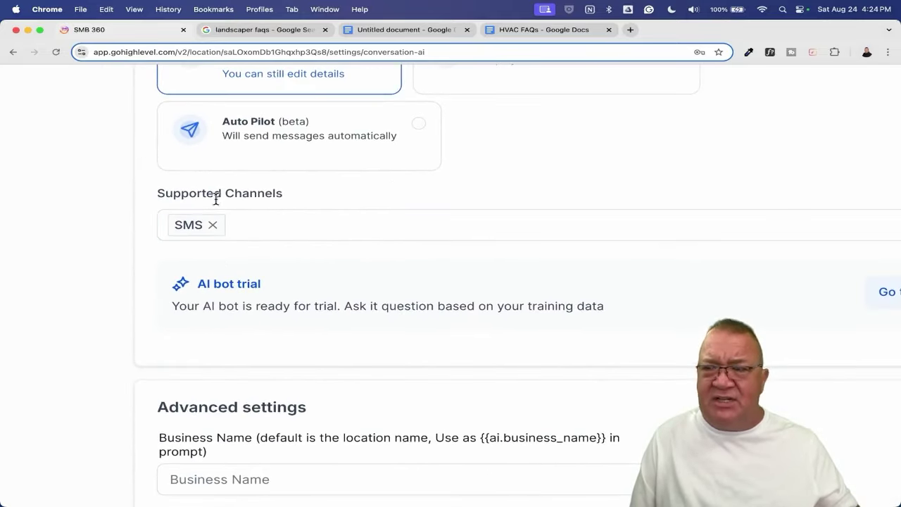
# - Check which channels Conversation AI can support, leaving the selection as it is
pyautogui.click(281, 224)
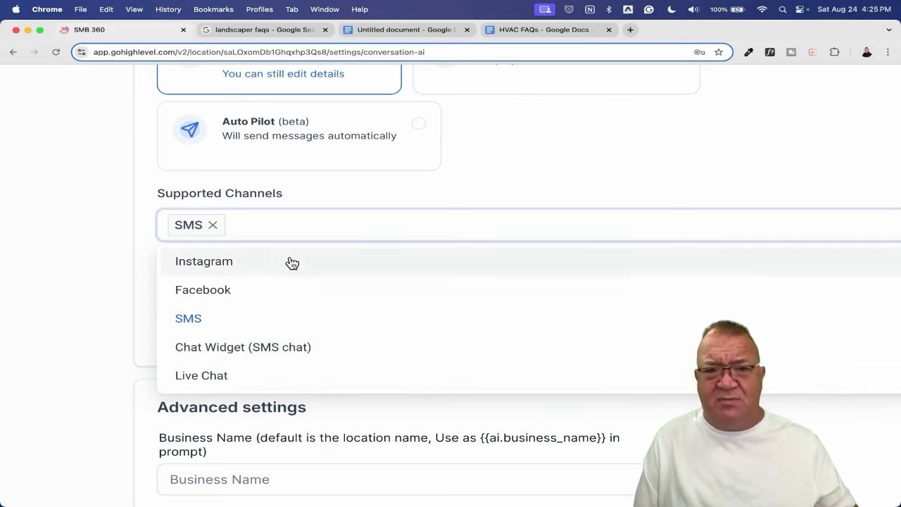
pyautogui.click(310, 195)
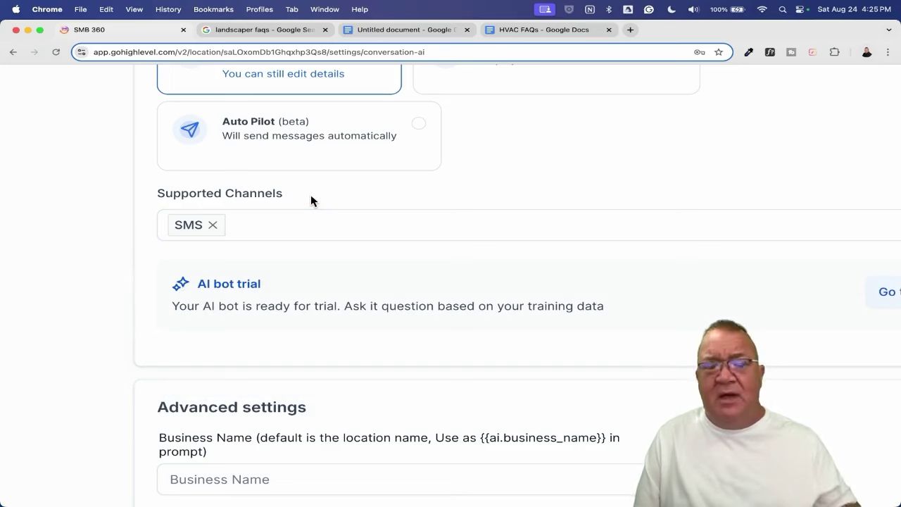
pyautogui.scroll(-5, 310, 196)
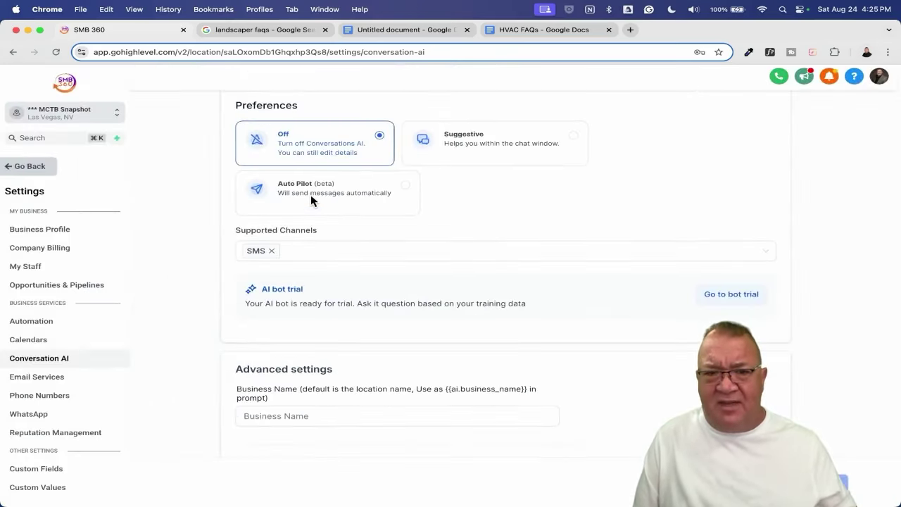
pyautogui.scroll(3, 310, 196)
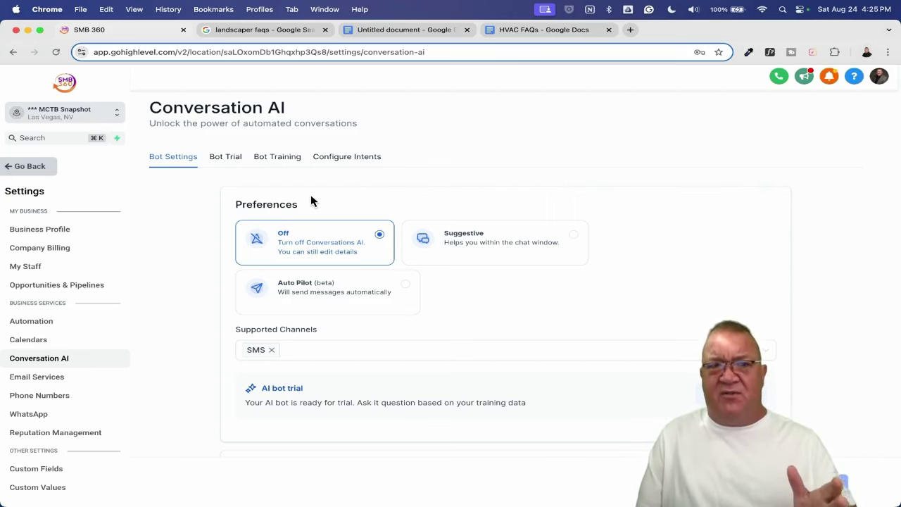
# - Clear the prefilled web crawler address in the bot training settings and keep Exact URL as the domain type
pyautogui.click(273, 160)
pyautogui.click(525, 244)
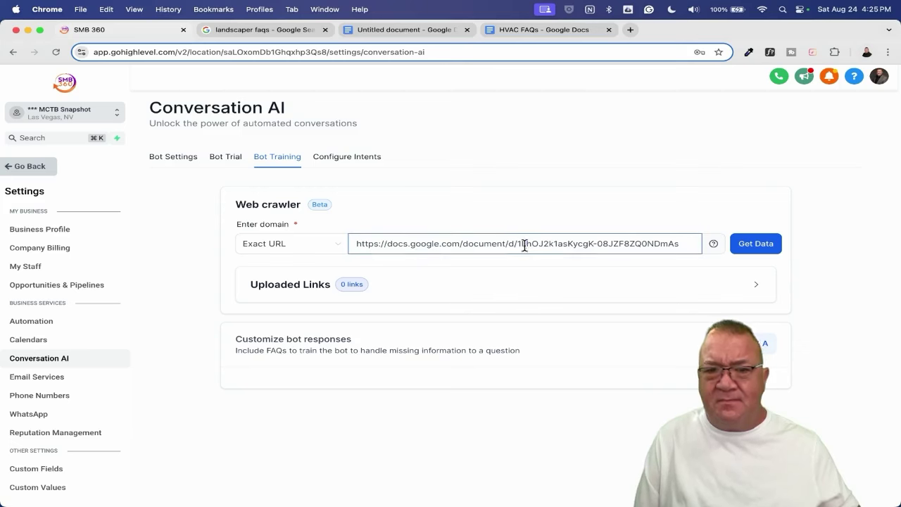
pyautogui.press('super+a')
pyautogui.press('BackSpace')
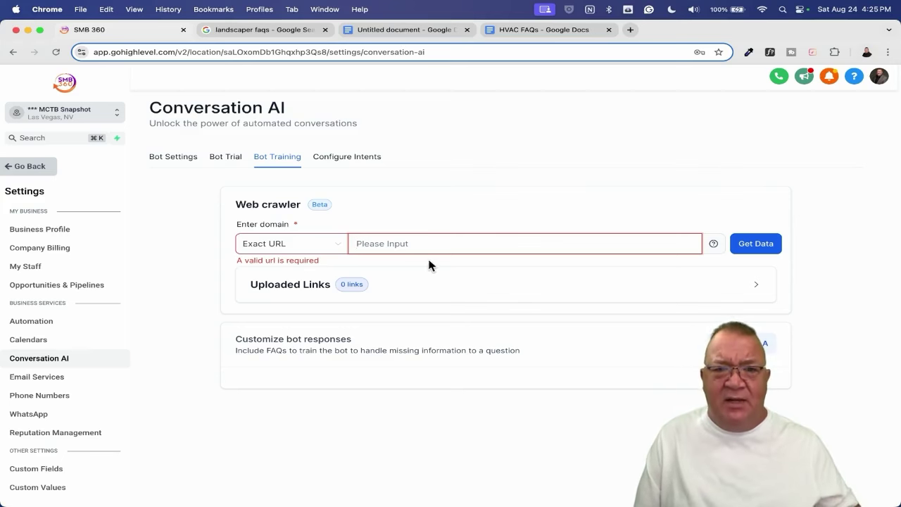
pyautogui.click(341, 247)
pyautogui.click(324, 252)
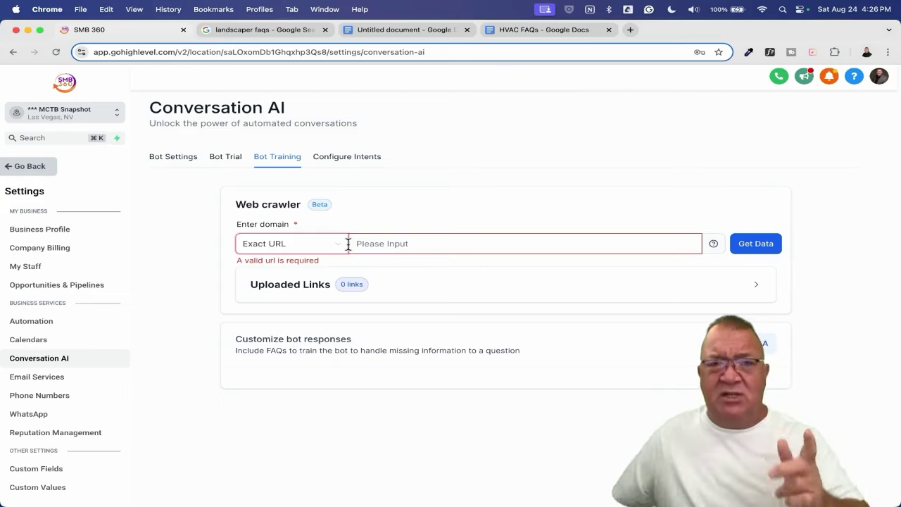
# - Switch to the Google search for "landscaper faqs" and look over the search phrase and its results
pyautogui.click(262, 28)
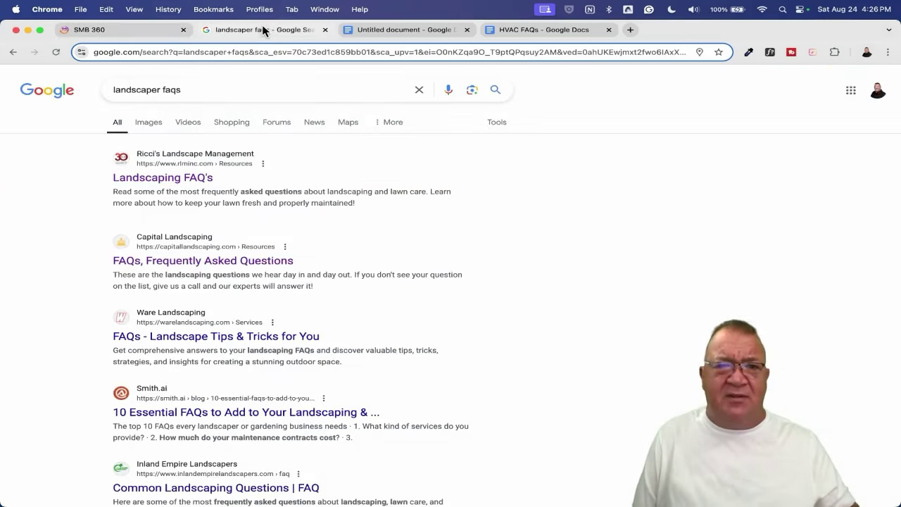
pyautogui.scroll(5, 193, 89)
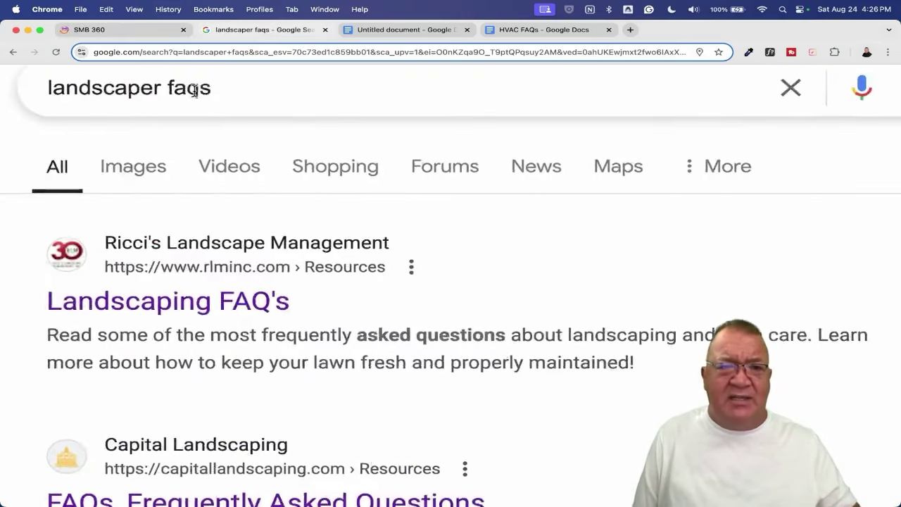
pyautogui.moveTo(352, 88); pyautogui.dragTo(73, 90)
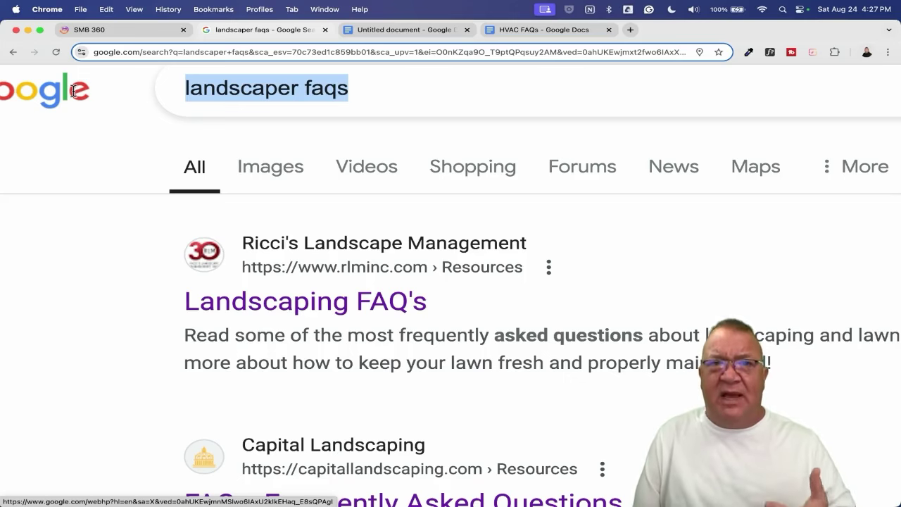
pyautogui.scroll(-5, 73, 90)
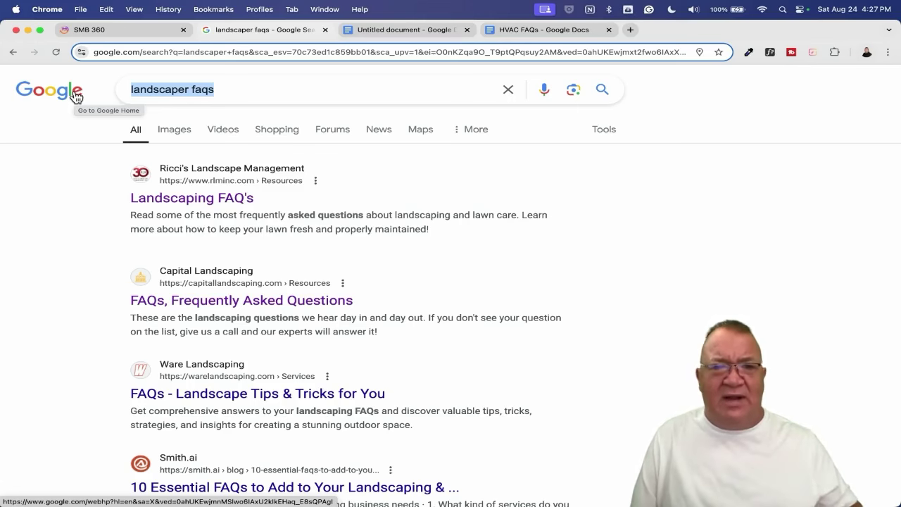
# - Open the Landscaping FAQ's page from Ricci's Landscape Management and skim its questions and answers
pyautogui.click(151, 176)
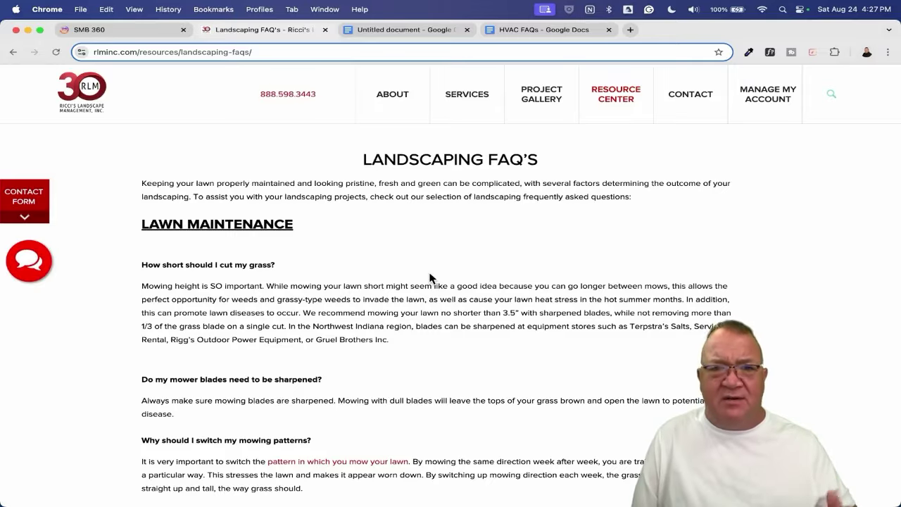
pyautogui.scroll(-10, 429, 277)
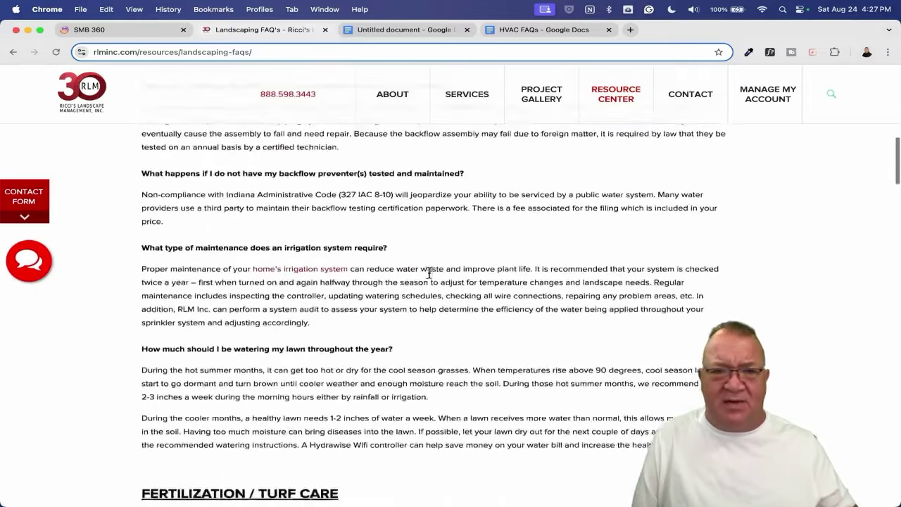
pyautogui.scroll(-10, 430, 273)
pyautogui.scroll(13, 431, 276)
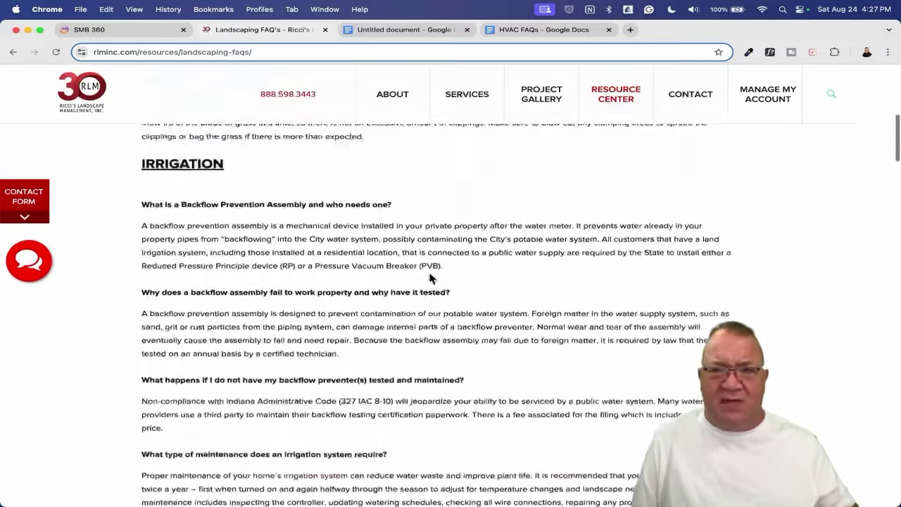
pyautogui.scroll(6, 430, 278)
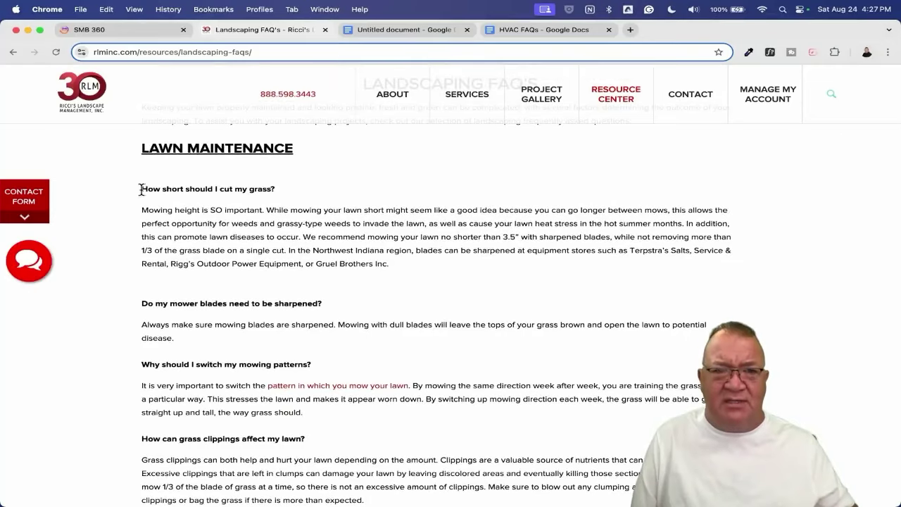
# - Copy all Lawn Maintenance questions and answers from the FAQ page into the untitled Google Docs document
pyautogui.moveTo(139, 191); pyautogui.dragTo(369, 325)
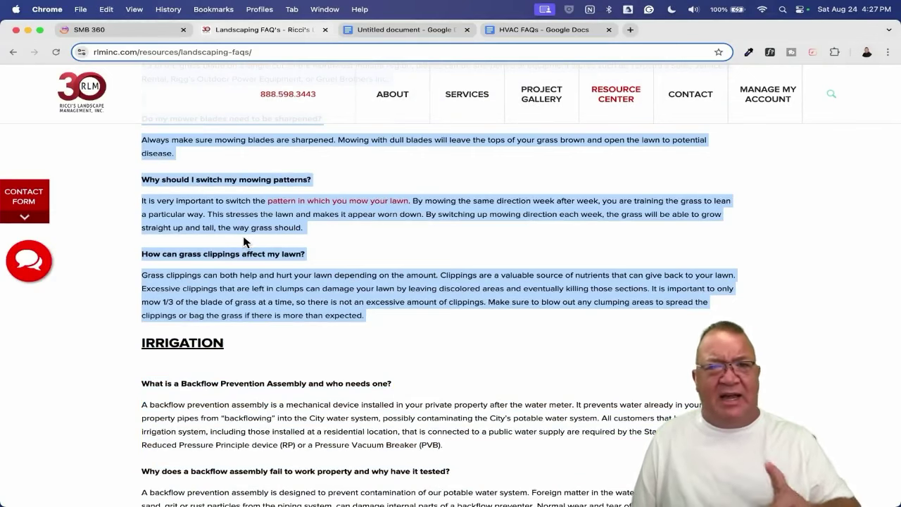
pyautogui.click(375, 31)
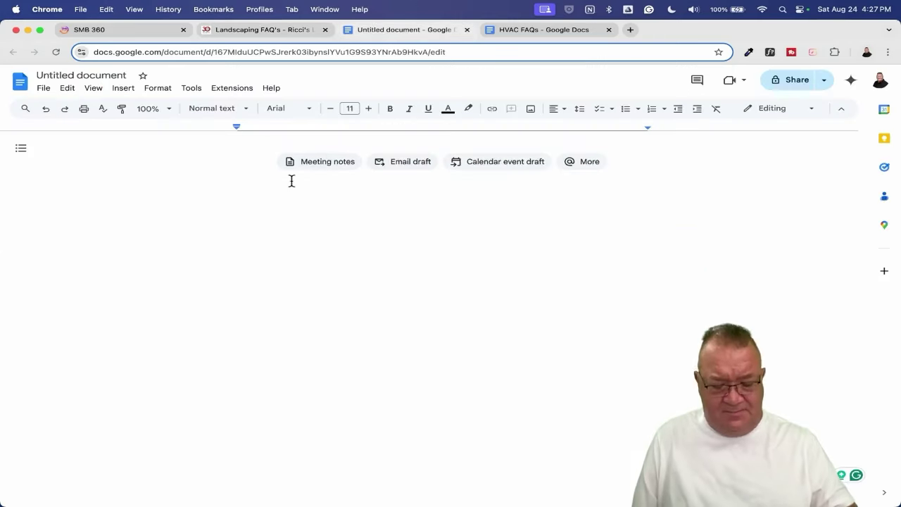
pyautogui.click(259, 33)
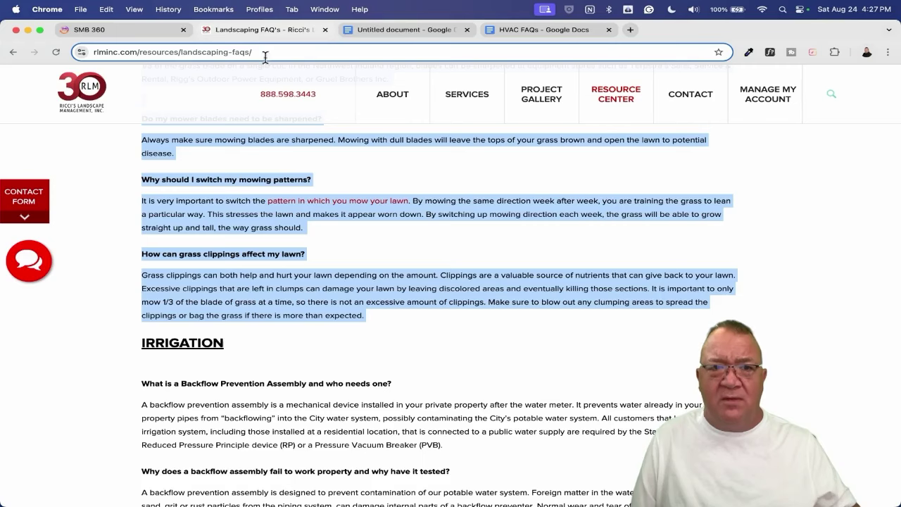
pyautogui.rightClick(229, 205)
pyautogui.click(246, 225)
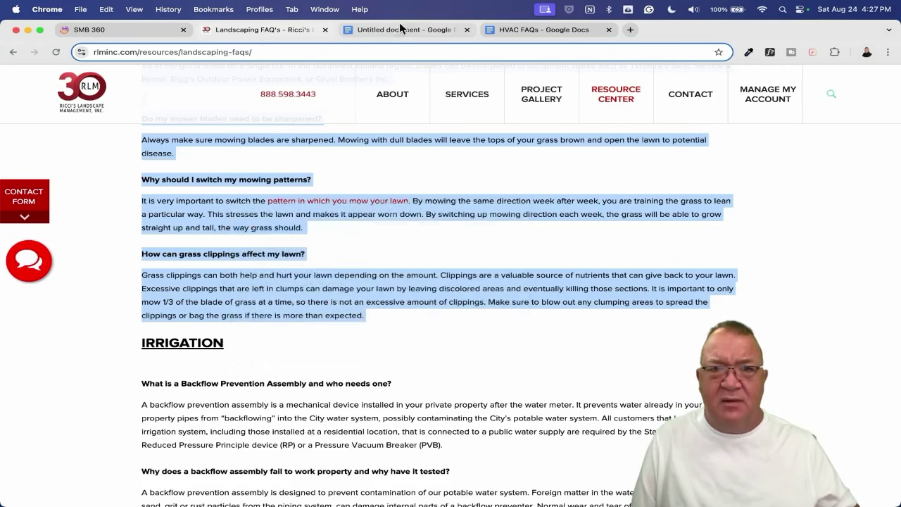
pyautogui.click(399, 30)
pyautogui.press('super+v')
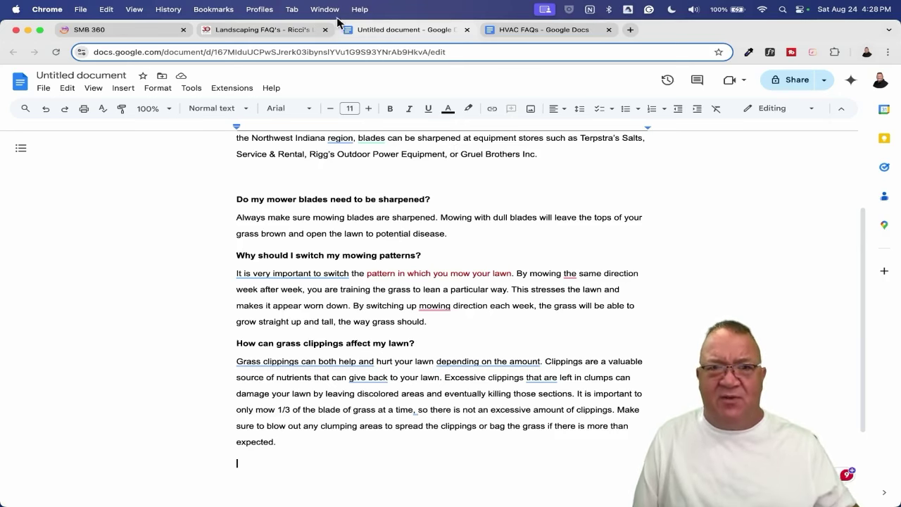
# - Return to the "landscaper faqs" search results, open the Capital Landscaping FAQ page and skim its questions
pyautogui.click(307, 35)
pyautogui.click(12, 52)
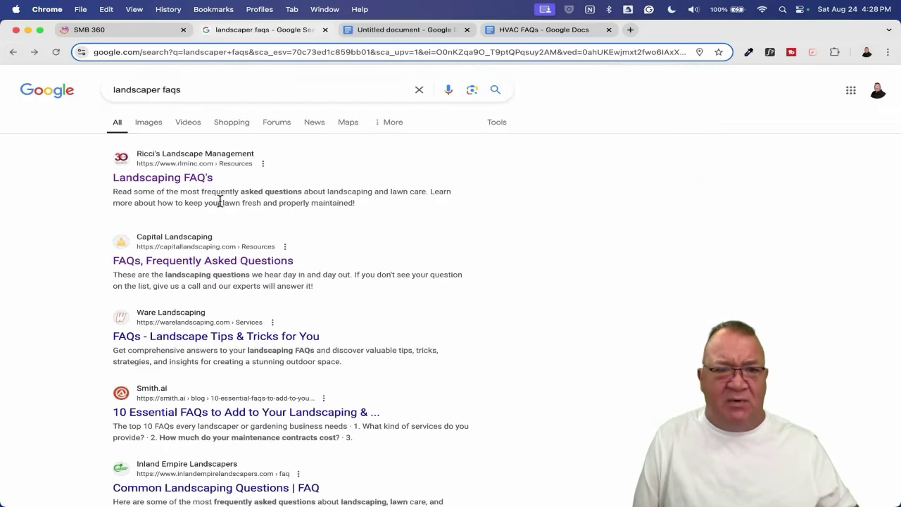
pyautogui.click(187, 257)
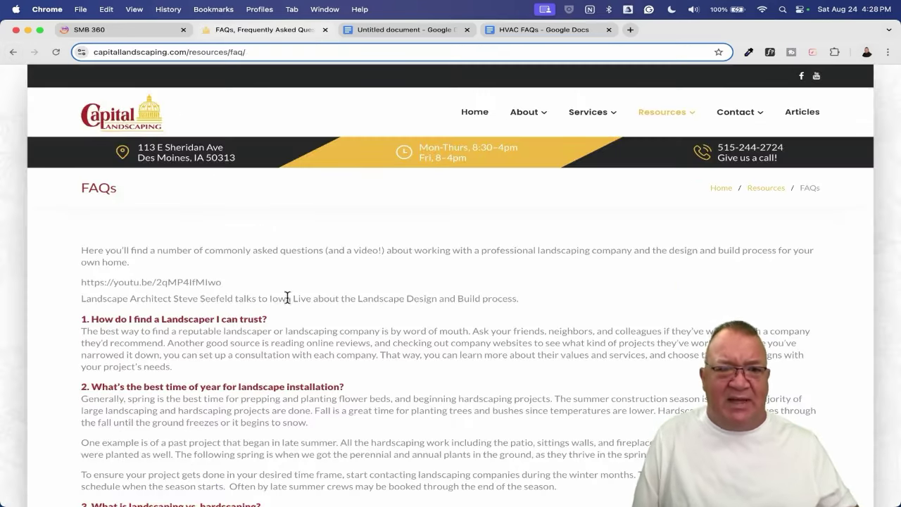
pyautogui.scroll(-20, 275, 296)
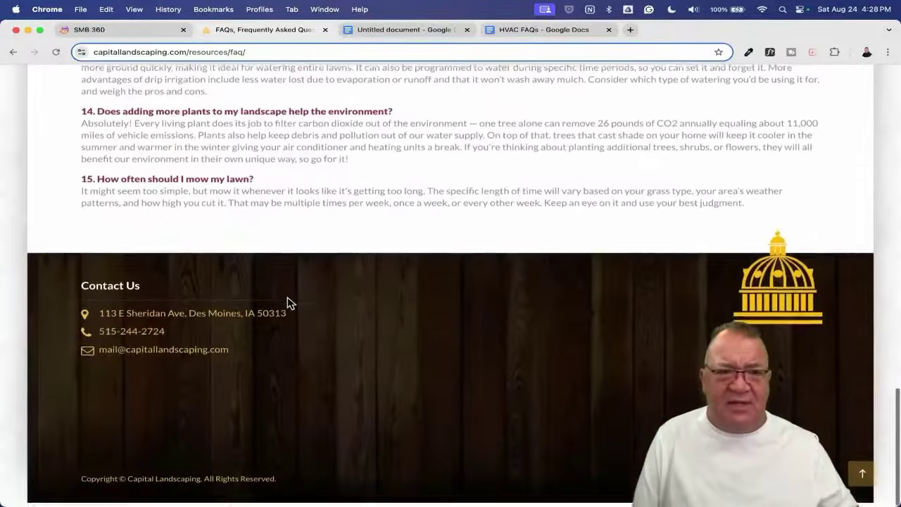
pyautogui.scroll(20, 287, 303)
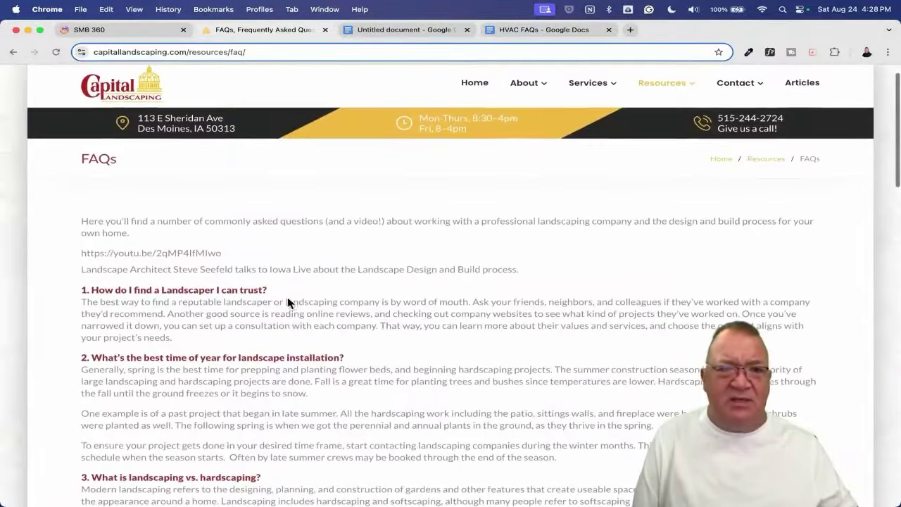
# - Highlight questions 1 to 5 on the Capital Landscaping page, and check the untitled document's grass-cutting answer for references to local businesses
pyautogui.moveTo(81, 290); pyautogui.dragTo(530, 407)
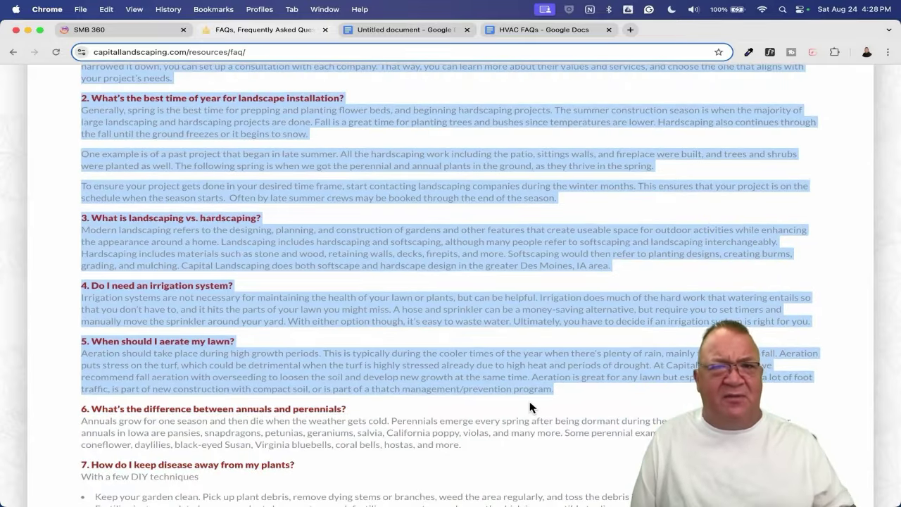
pyautogui.click(401, 30)
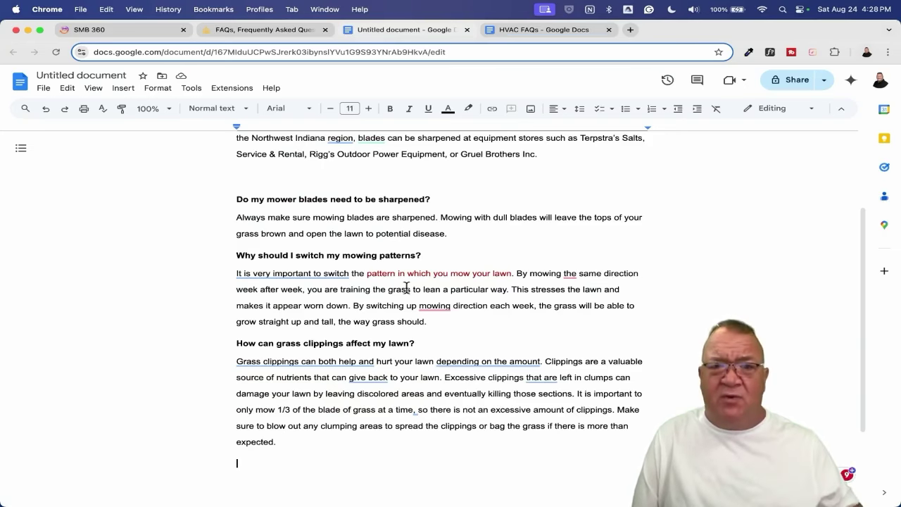
pyautogui.scroll(4, 406, 288)
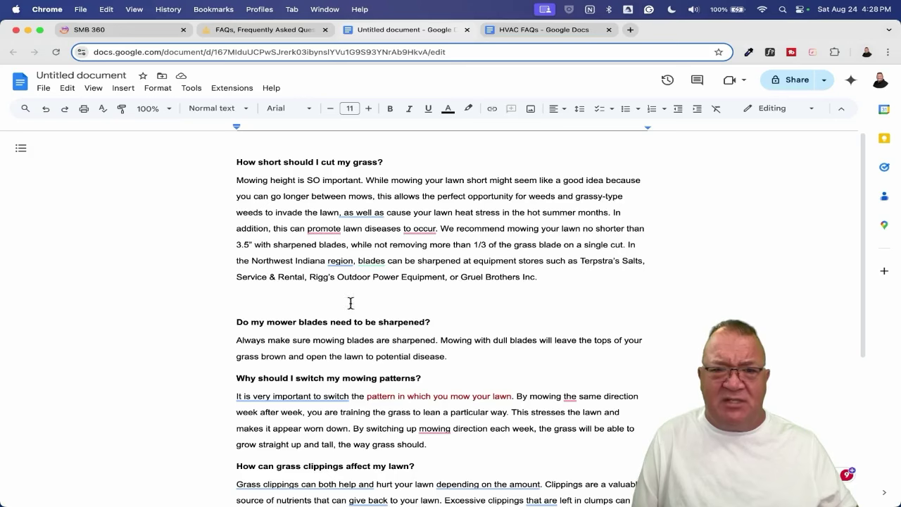
pyautogui.scroll(5, 396, 276)
pyautogui.hscroll(2, 397, 276)
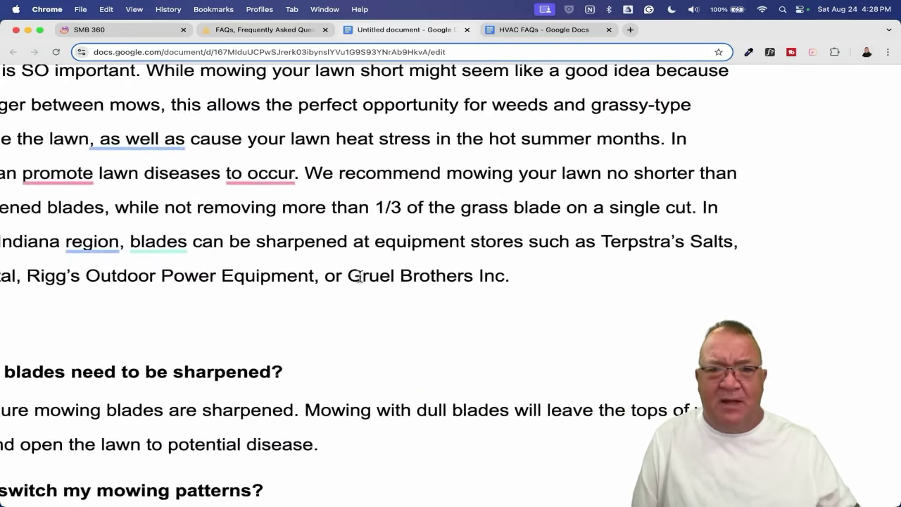
pyautogui.moveTo(602, 248); pyautogui.dragTo(734, 245)
pyautogui.hscroll(3, 734, 244)
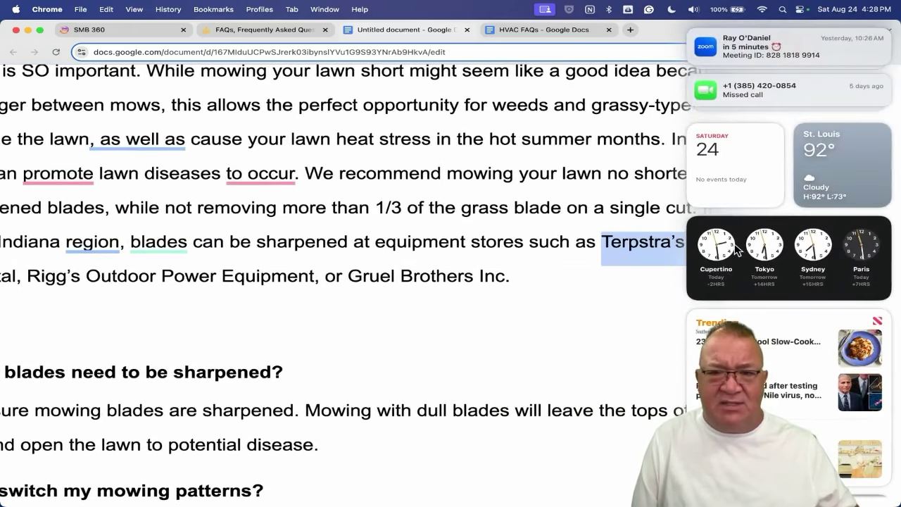
pyautogui.click(576, 340)
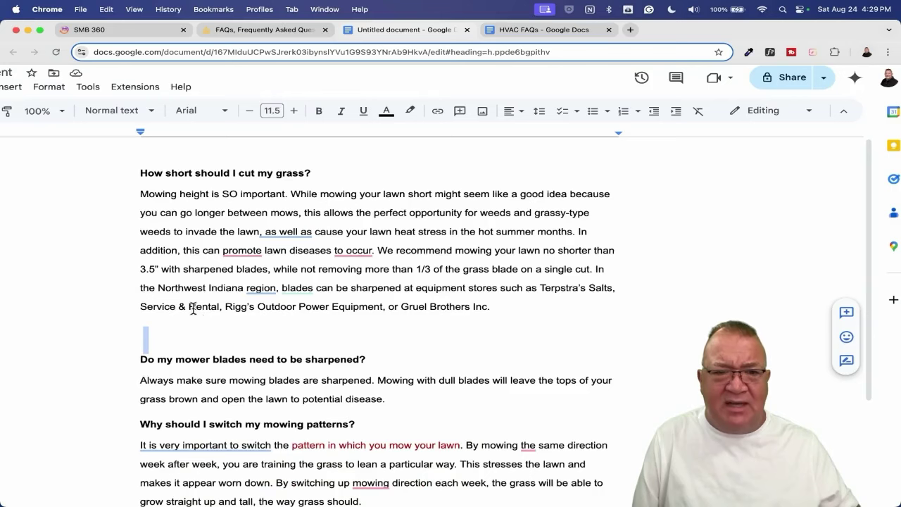
pyautogui.click(184, 307)
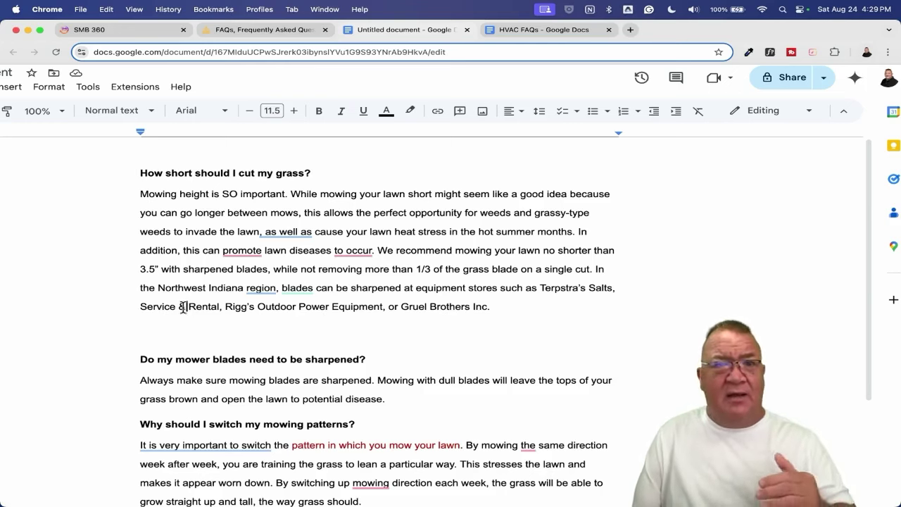
# - View the HVAC FAQs document and open freshflowhvac.com in a new browser tab
pyautogui.click(517, 28)
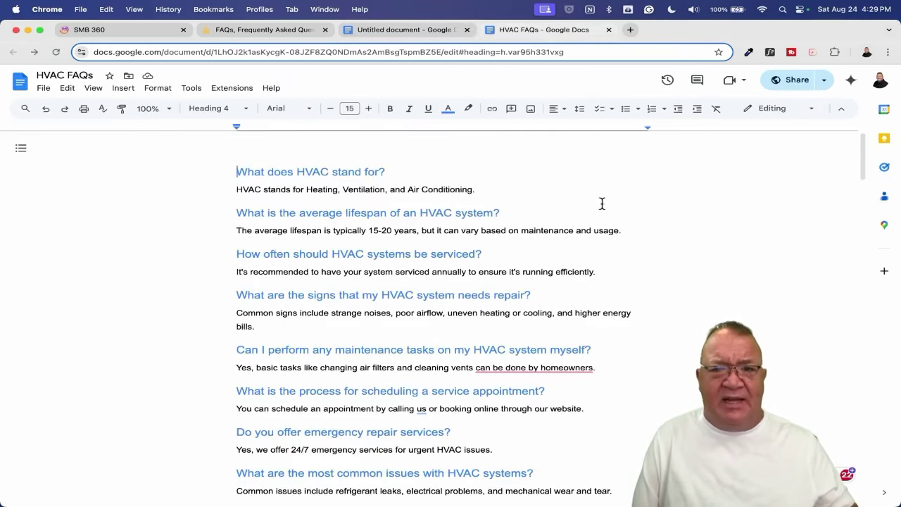
pyautogui.click(630, 30)
pyautogui.write('freshflowhvac.com')
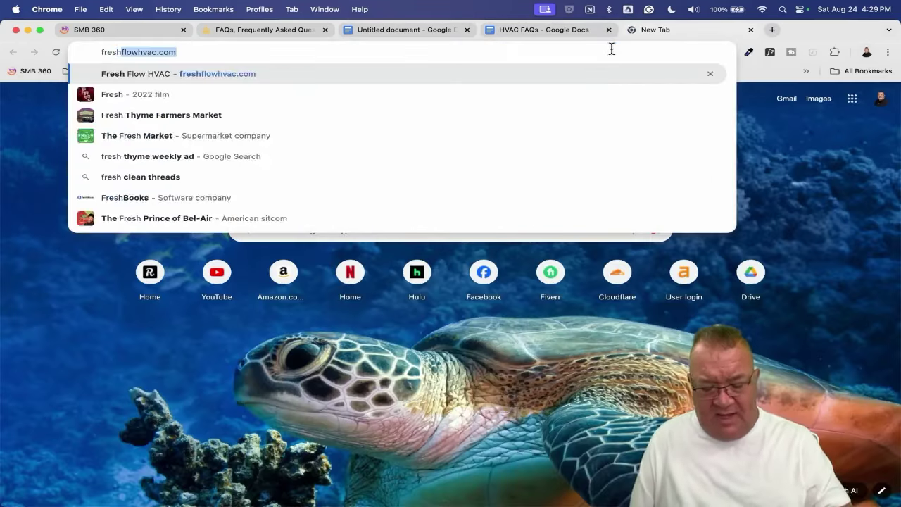
pyautogui.press('Return')
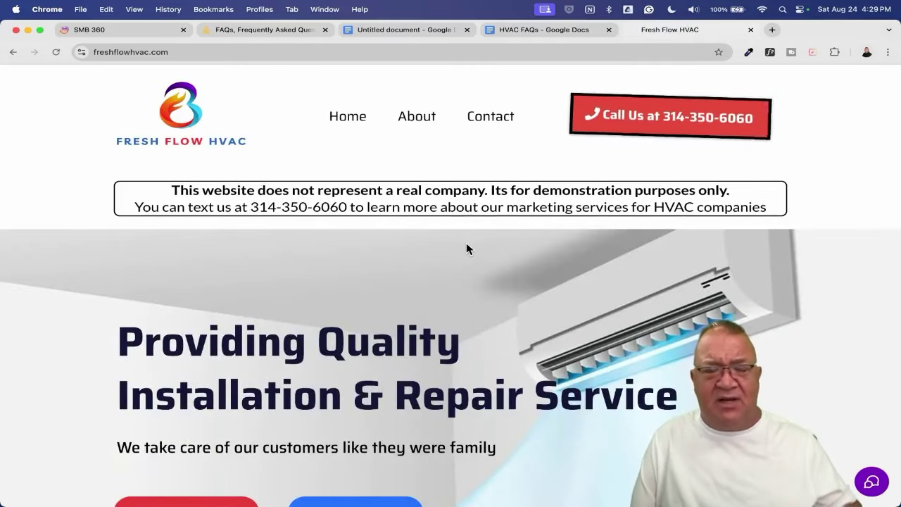
# - Examine the full list of HVAC frequently asked questions on the Fresh Flow HVAC home page
pyautogui.scroll(-20, 543, 288)
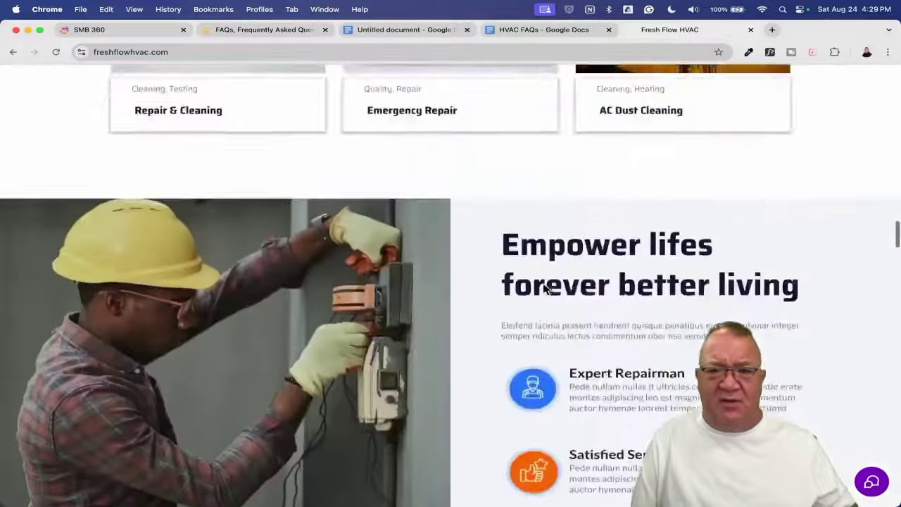
pyautogui.scroll(-15, 543, 288)
pyautogui.scroll(5, 543, 283)
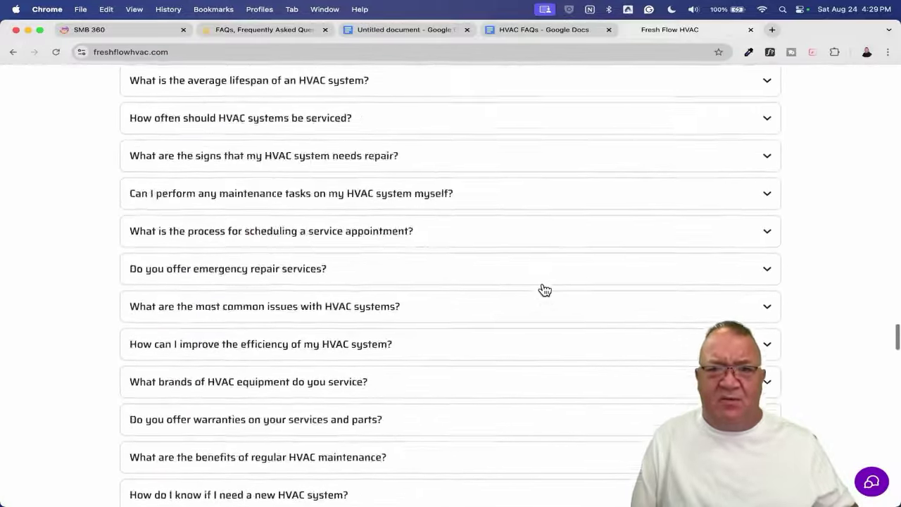
pyautogui.scroll(-1, 545, 290)
pyautogui.scroll(-5, 539, 233)
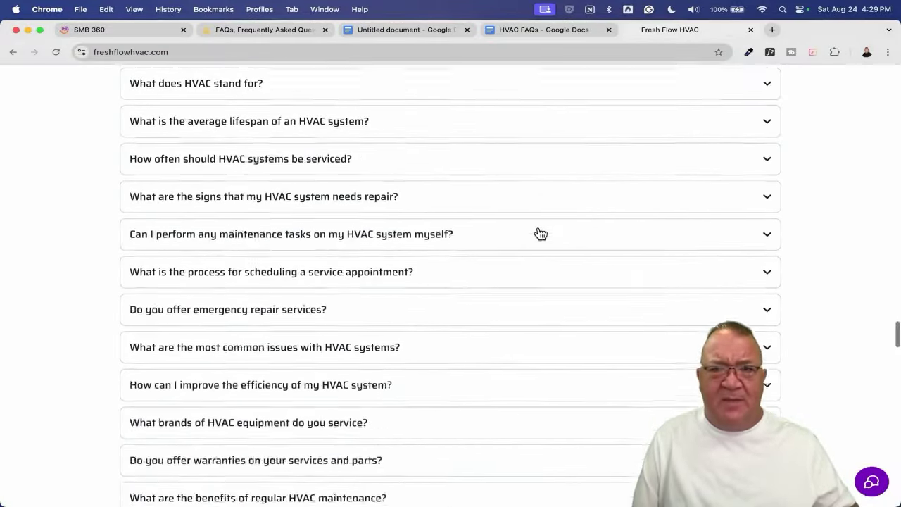
pyautogui.scroll(-20, 541, 233)
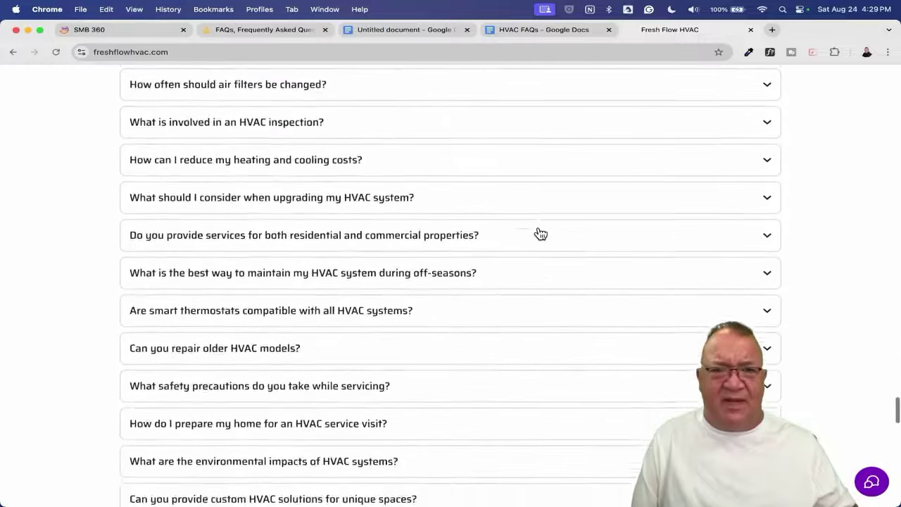
pyautogui.scroll(-1, 540, 233)
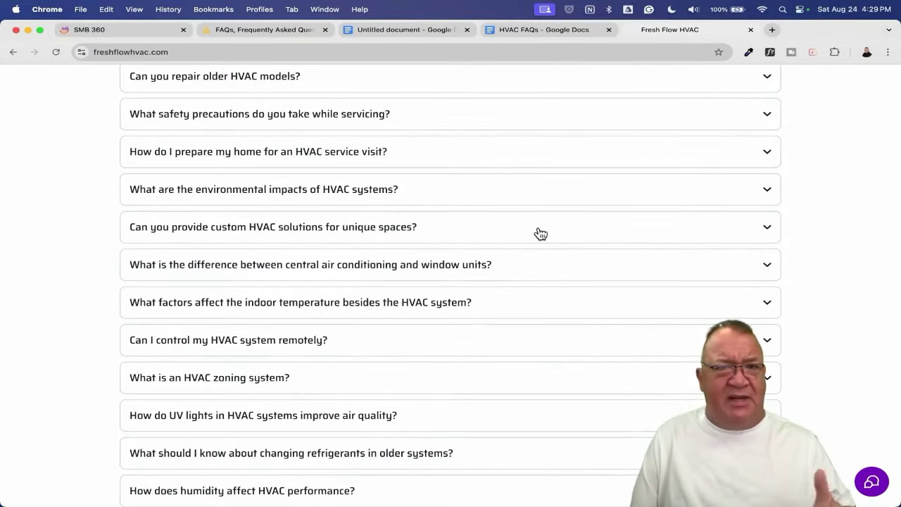
pyautogui.scroll(-5, 540, 233)
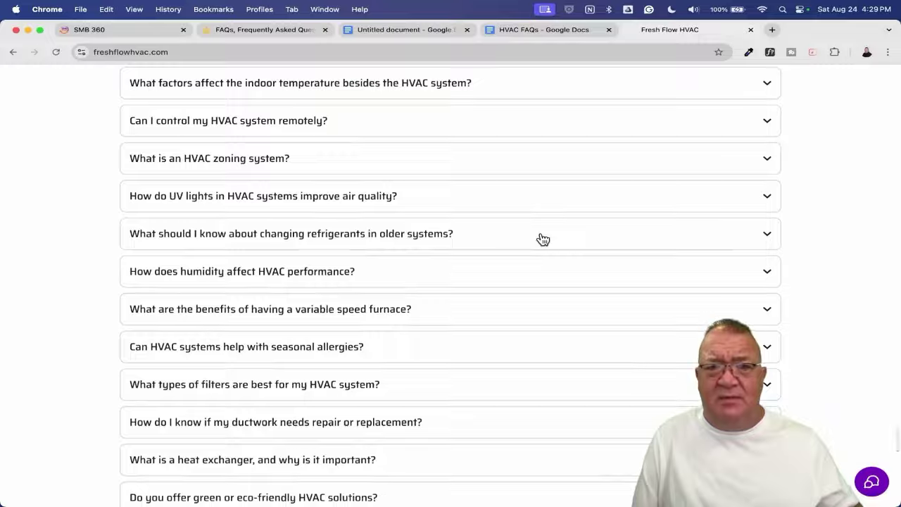
pyautogui.scroll(-6, 541, 235)
pyautogui.scroll(-1, 542, 238)
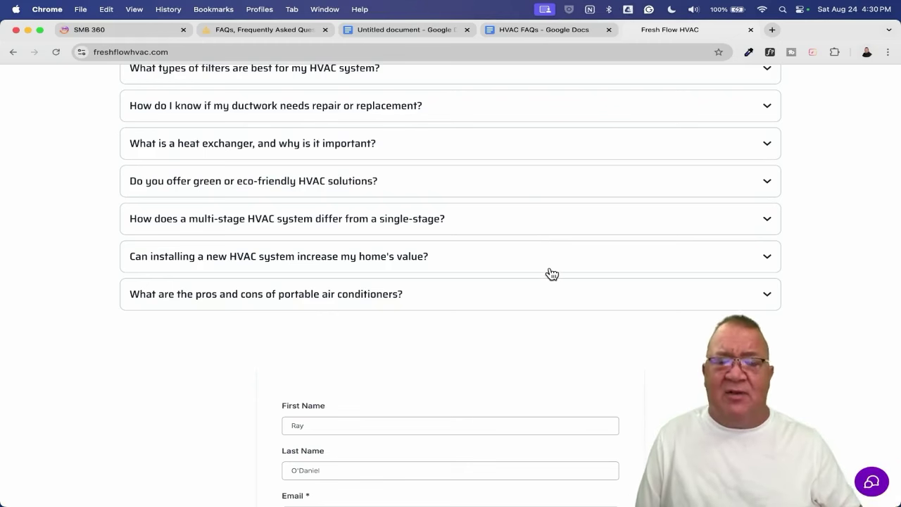
pyautogui.scroll(10, 436, 344)
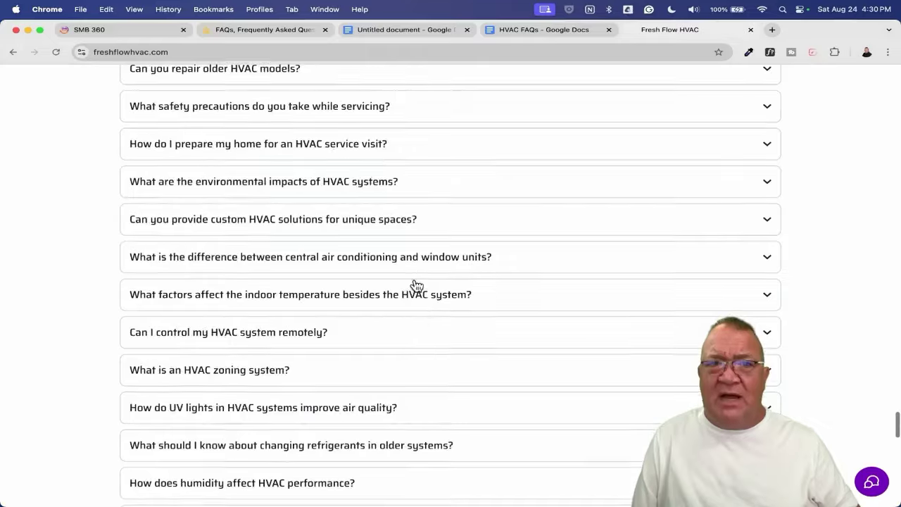
# - Check the web crawler in Conversation AI's Bot Training, and look over the other content on the Fresh Flow HVAC page
pyautogui.click(144, 31)
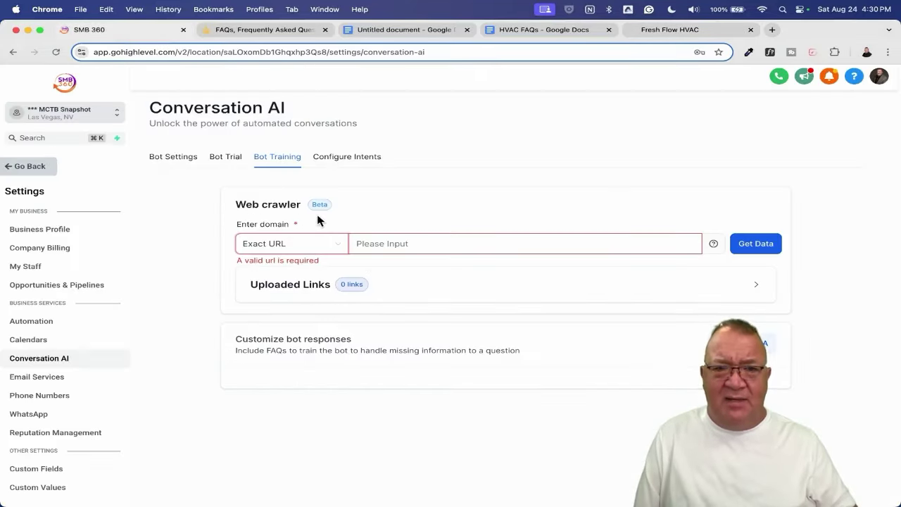
pyautogui.click(656, 28)
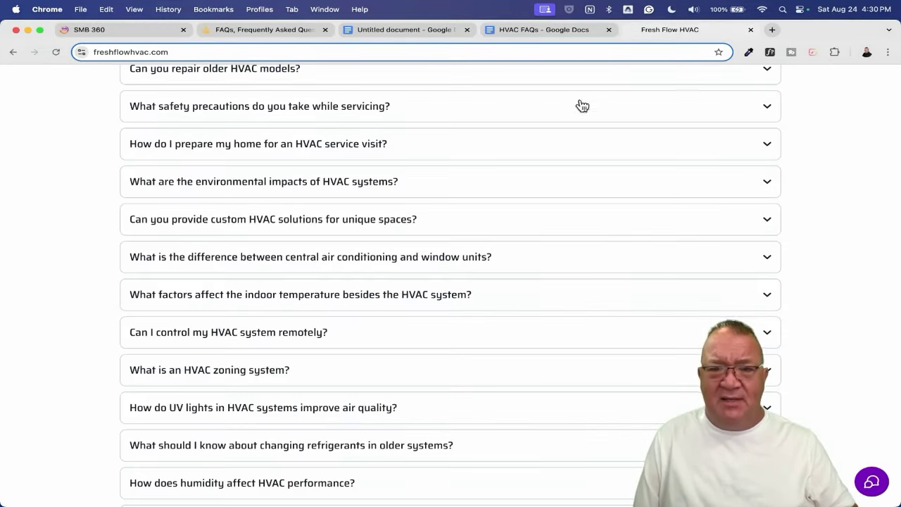
pyautogui.scroll(15, 565, 110)
pyautogui.scroll(10, 566, 114)
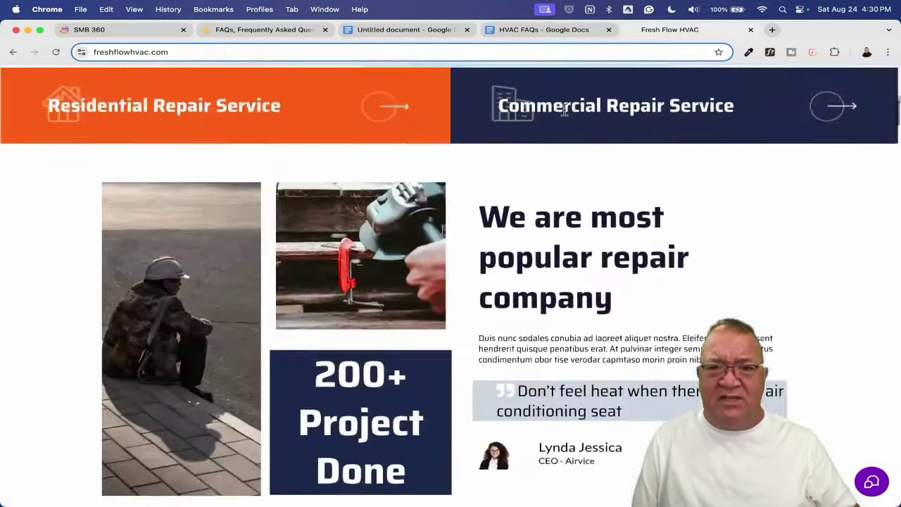
pyautogui.scroll(-3, 748, 187)
pyautogui.scroll(-15, 450, 282)
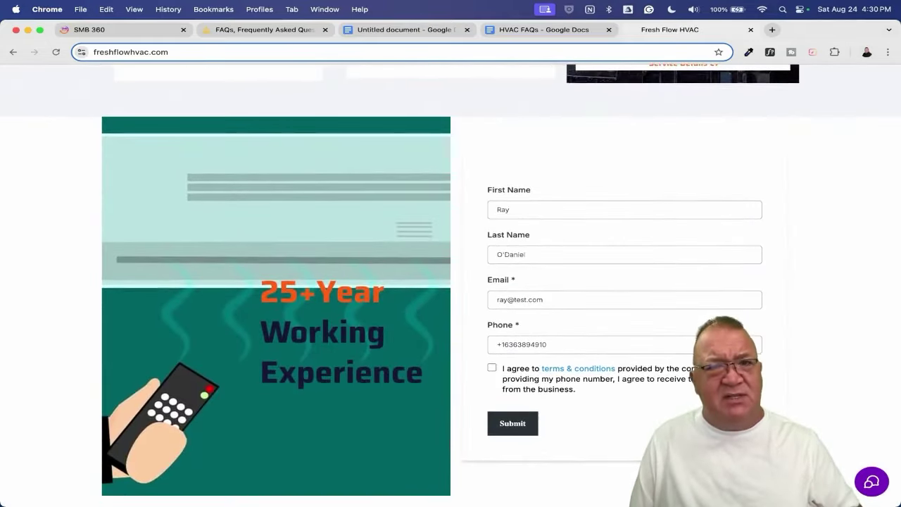
# - Copy the share link of the HVAC FAQs Google document, which anyone with the link can view
pyautogui.click(527, 31)
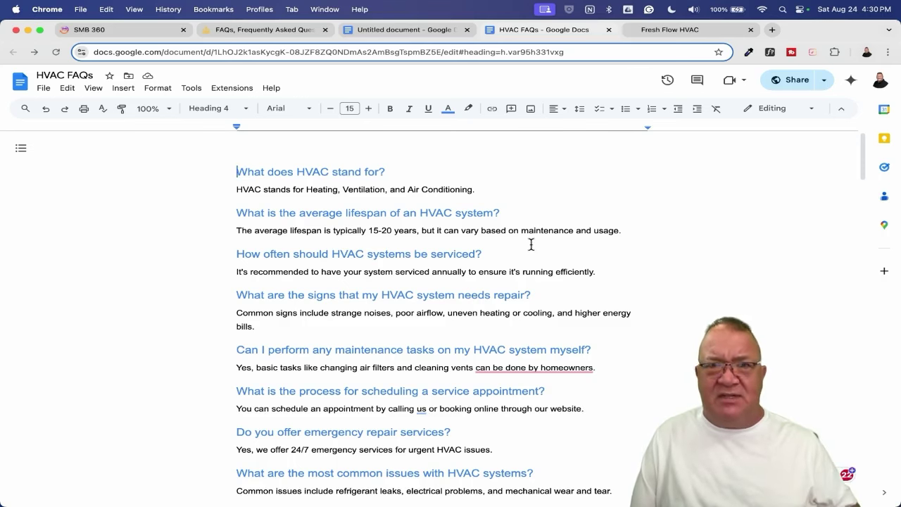
pyautogui.click(783, 81)
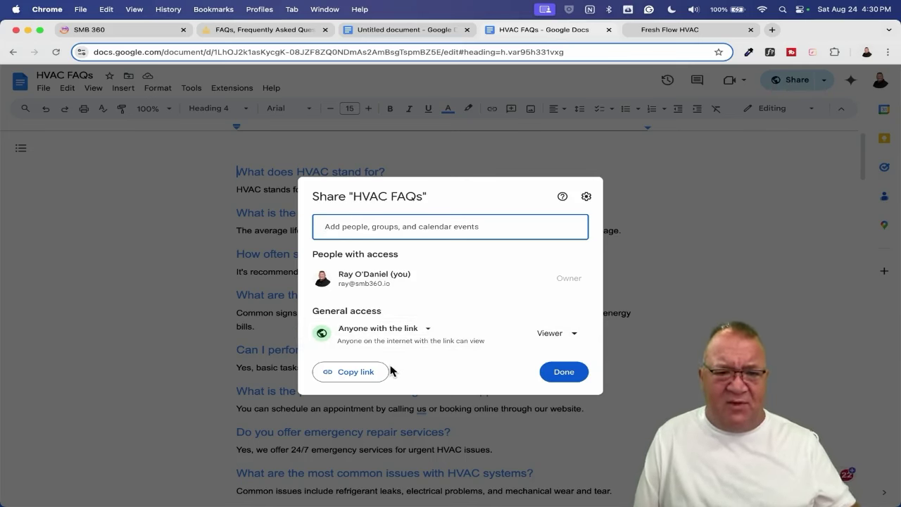
pyautogui.click(351, 373)
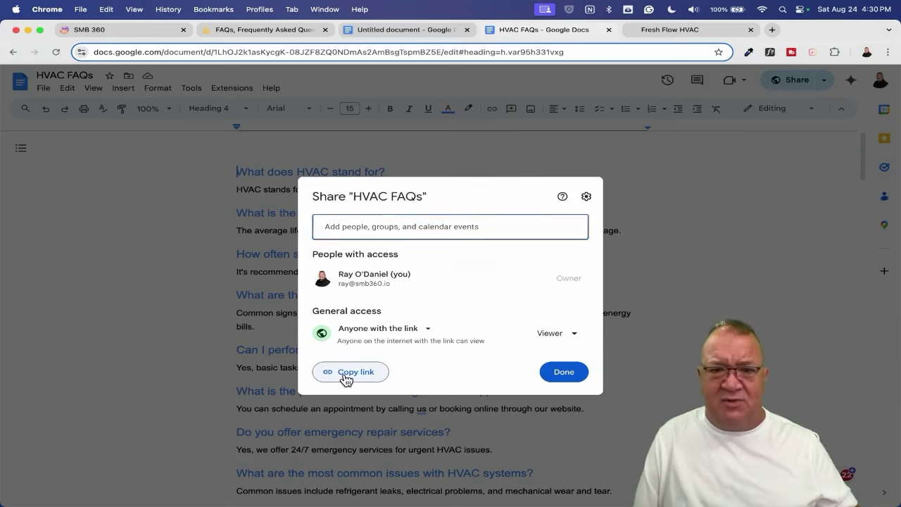
pyautogui.click(564, 371)
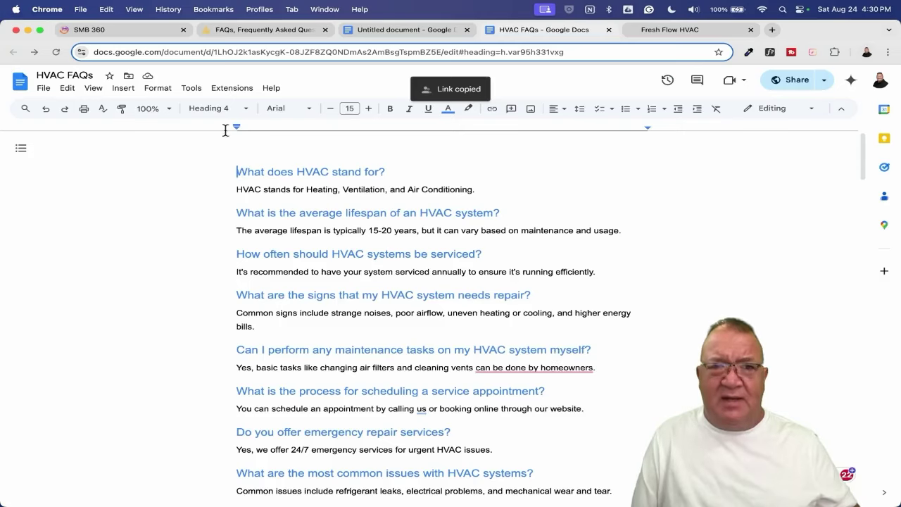
# - Get training data for the Conversation AI bot from the copied HVAC FAQs document link, using the web crawler's Exact URL option
pyautogui.click(124, 30)
pyautogui.click(436, 243)
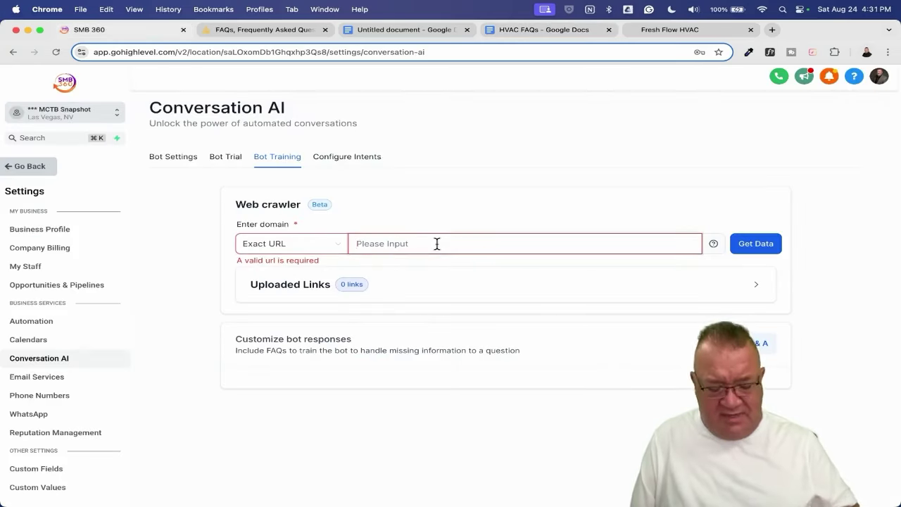
pyautogui.press('super+v')
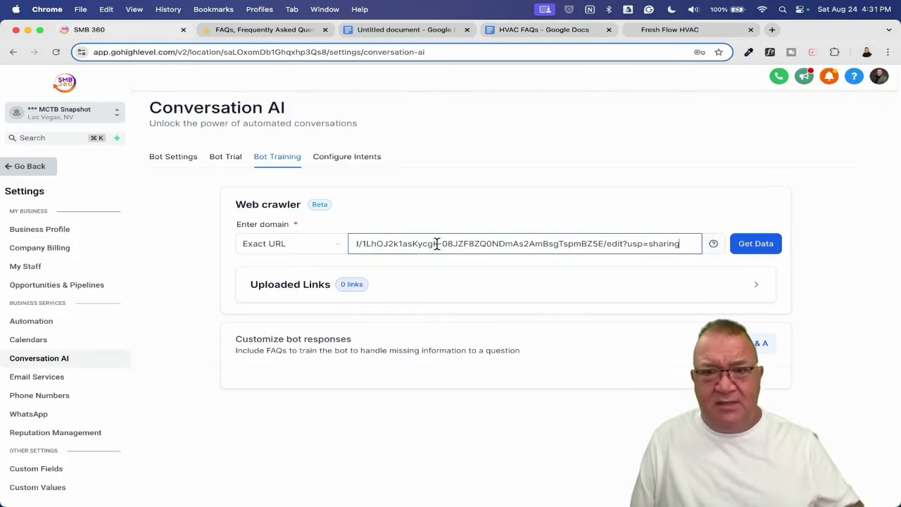
pyautogui.click(755, 244)
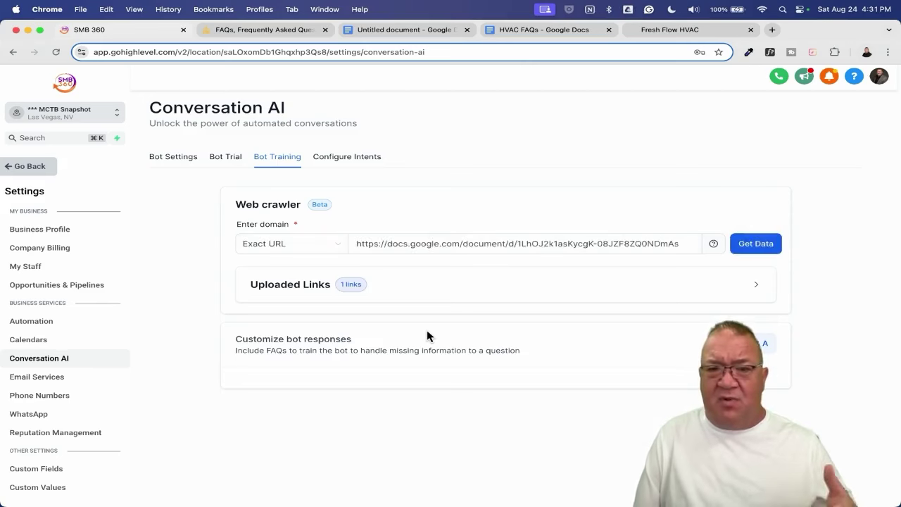
# - Expand the web crawler's Uploaded Links and check the HVAC FAQs entry's training status, refresh date and available actions
pyautogui.click(754, 284)
pyautogui.scroll(-2, 755, 284)
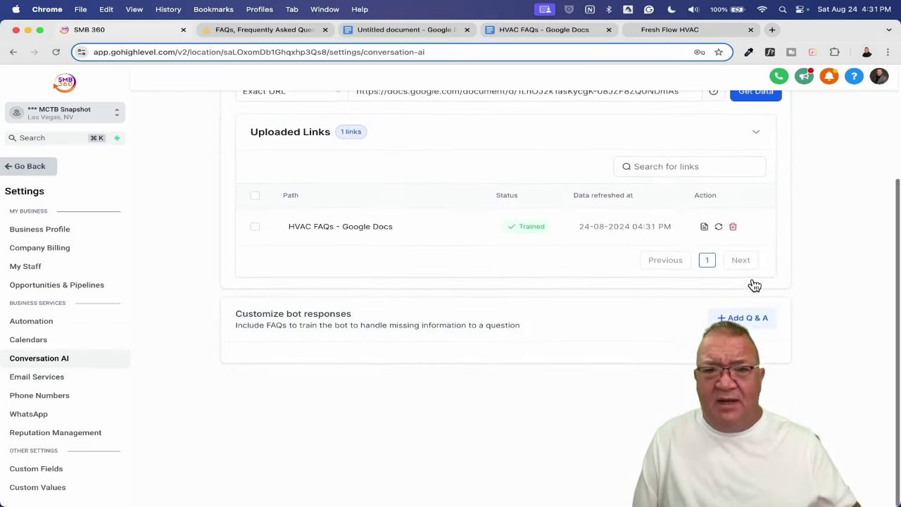
pyautogui.scroll(5, 749, 279)
pyautogui.hscroll(-3, 749, 279)
pyautogui.hscroll(-2, 748, 279)
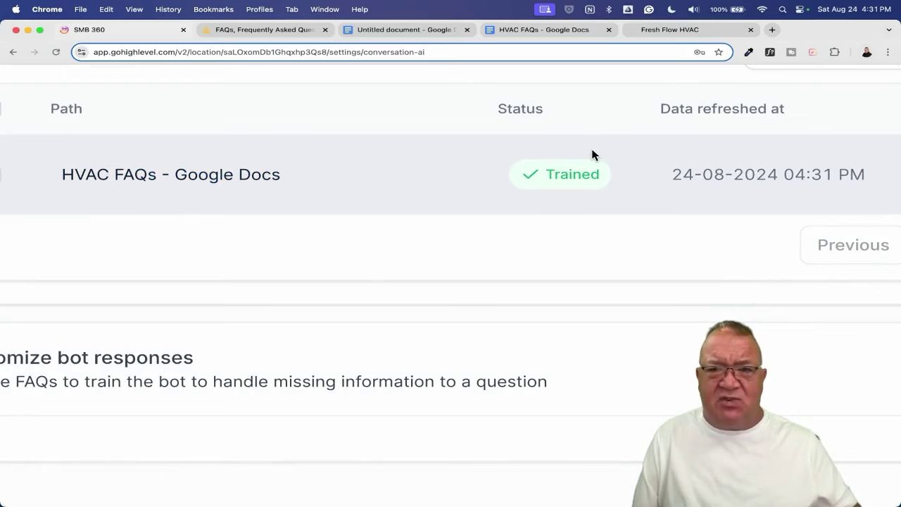
pyautogui.hscroll(5, 588, 162)
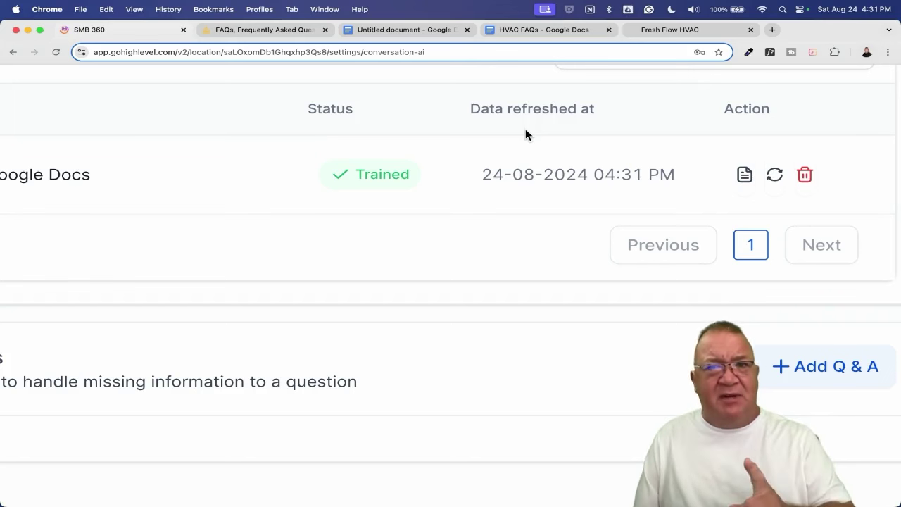
# - Review the HVAC FAQs document through to its last question and return to its entry in the bot's uploaded links
pyautogui.click(521, 31)
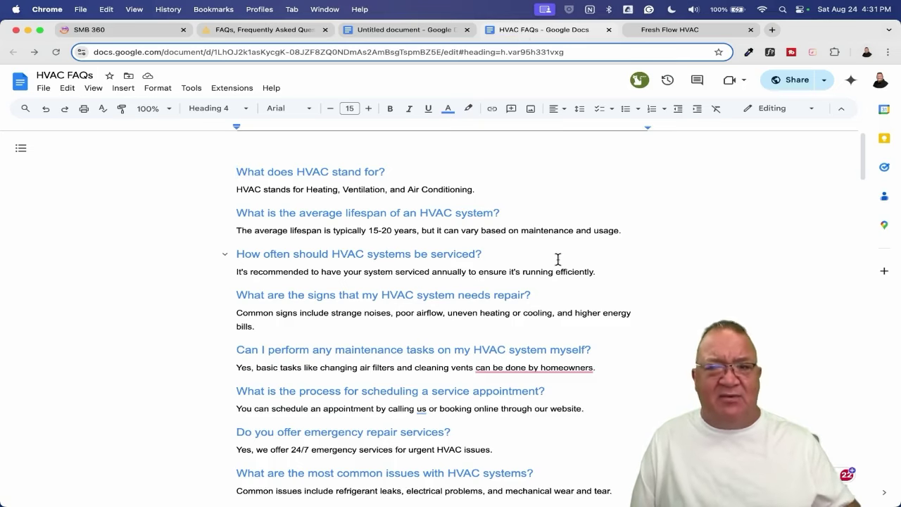
pyautogui.scroll(-20, 558, 259)
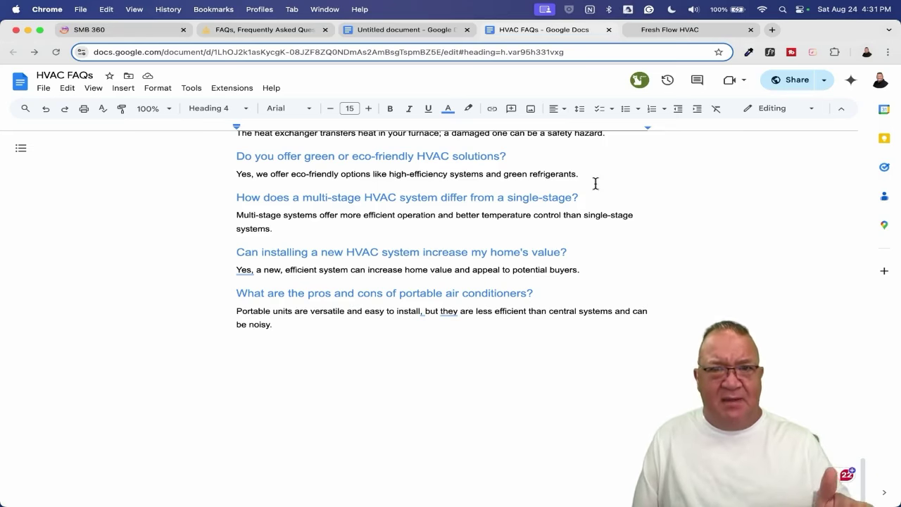
pyautogui.click(143, 29)
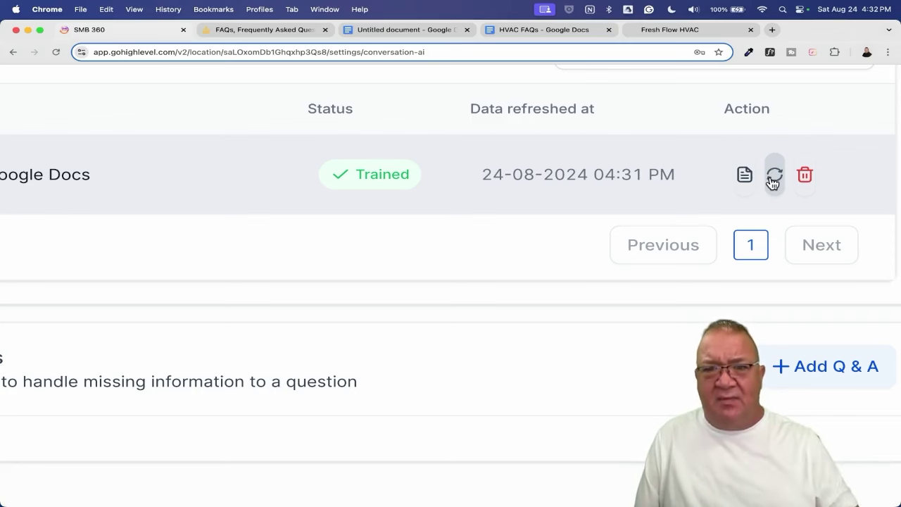
# - Check the blank question and answer fields for customizing bot responses without keeping an entry
pyautogui.scroll(-5, 773, 184)
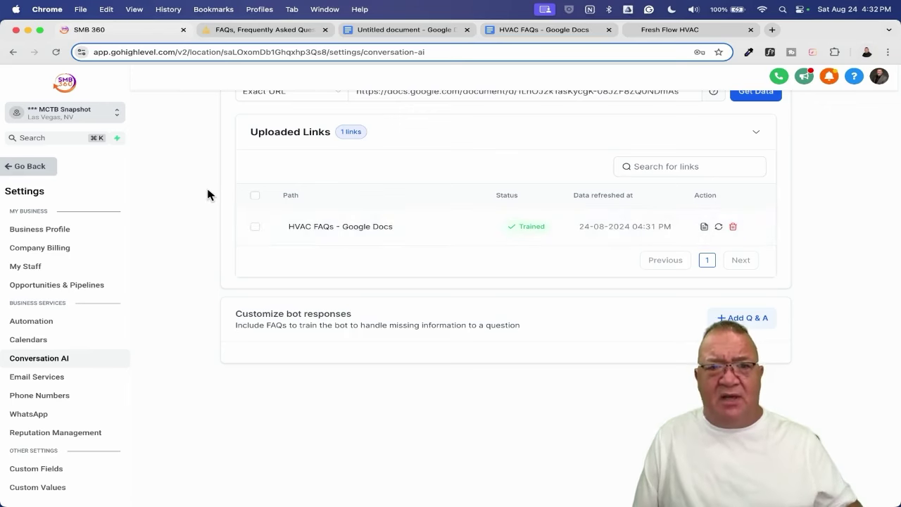
pyautogui.click(742, 319)
pyautogui.click(314, 390)
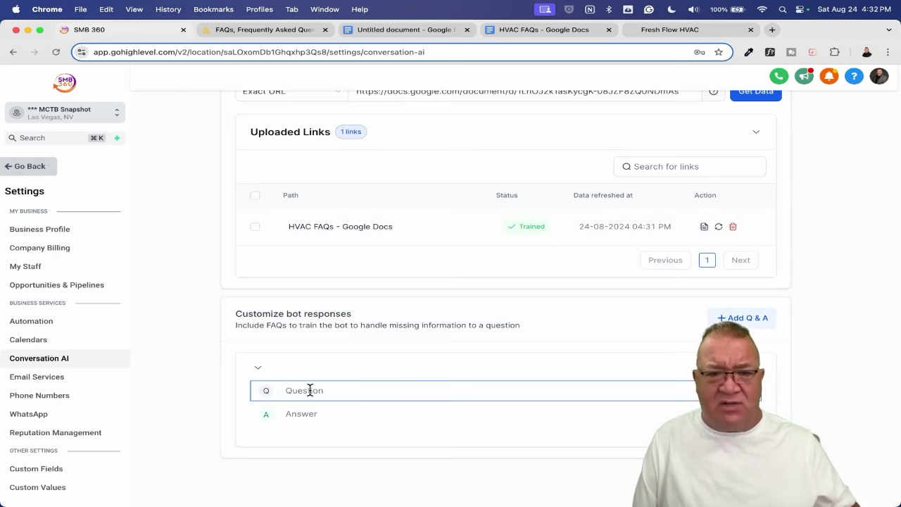
pyautogui.click(344, 416)
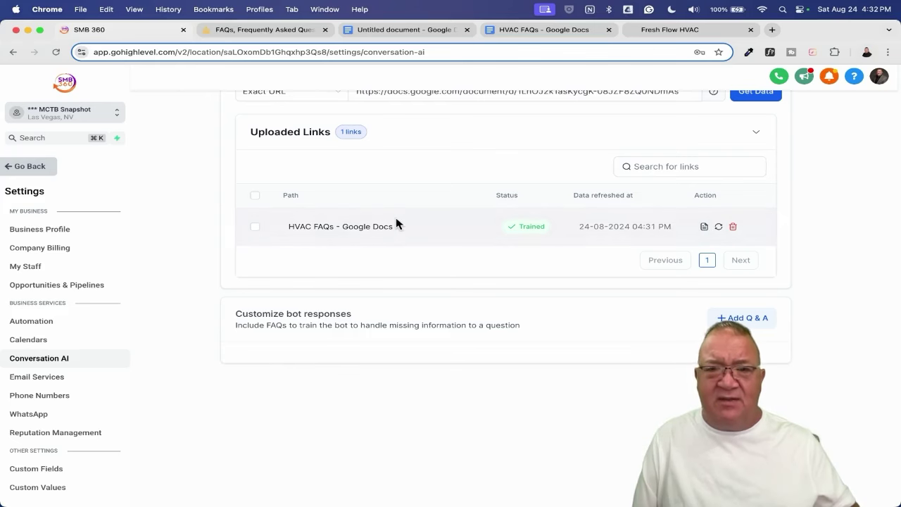
# - Open the Conversation AI bot trial, look through the HVAC FAQs document for a question to test, and return to the trial chat
pyautogui.scroll(3, 396, 223)
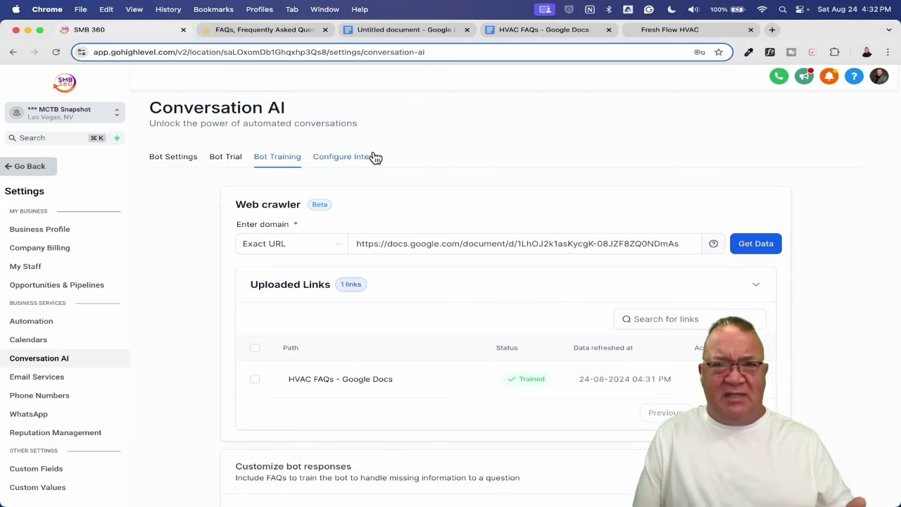
pyautogui.click(222, 159)
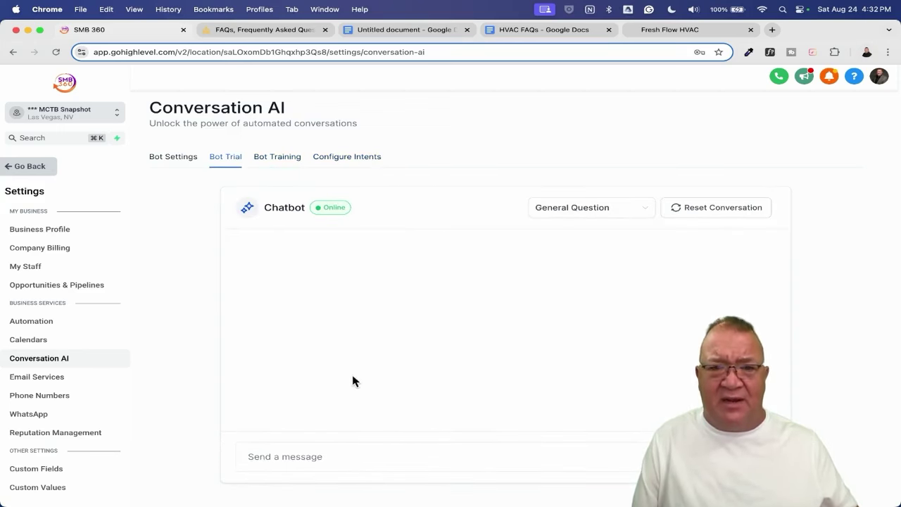
pyautogui.click(519, 31)
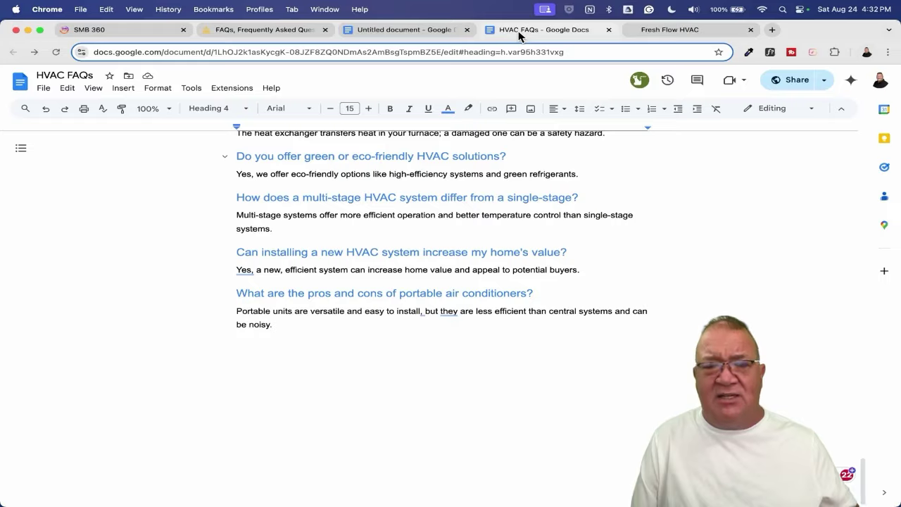
pyautogui.scroll(20, 584, 298)
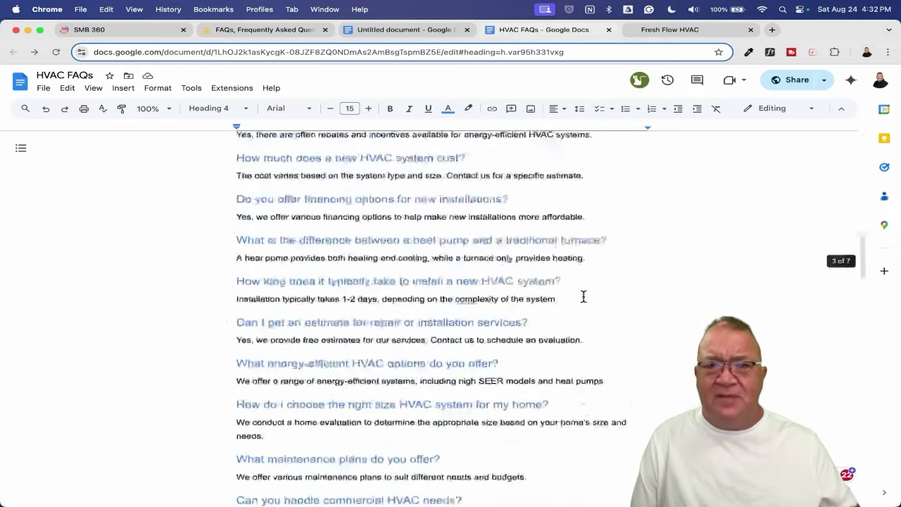
pyautogui.scroll(-13, 584, 297)
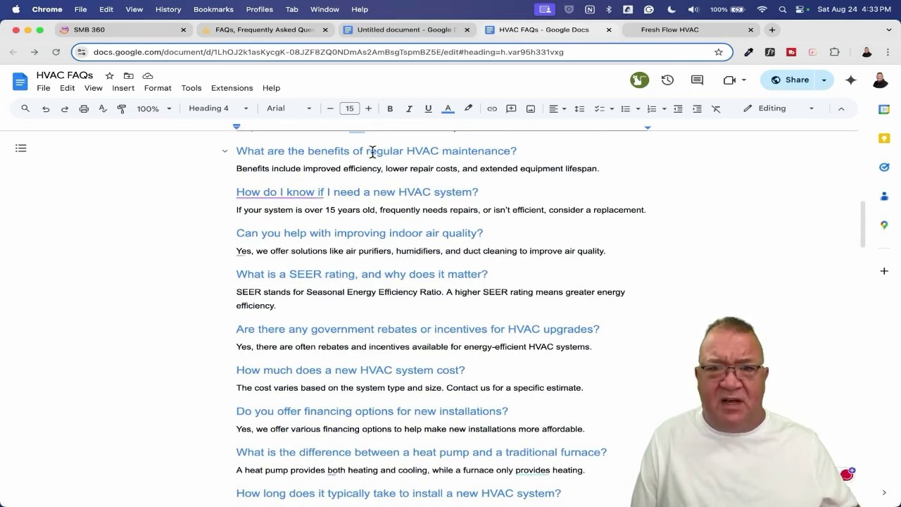
pyautogui.moveTo(317, 189)
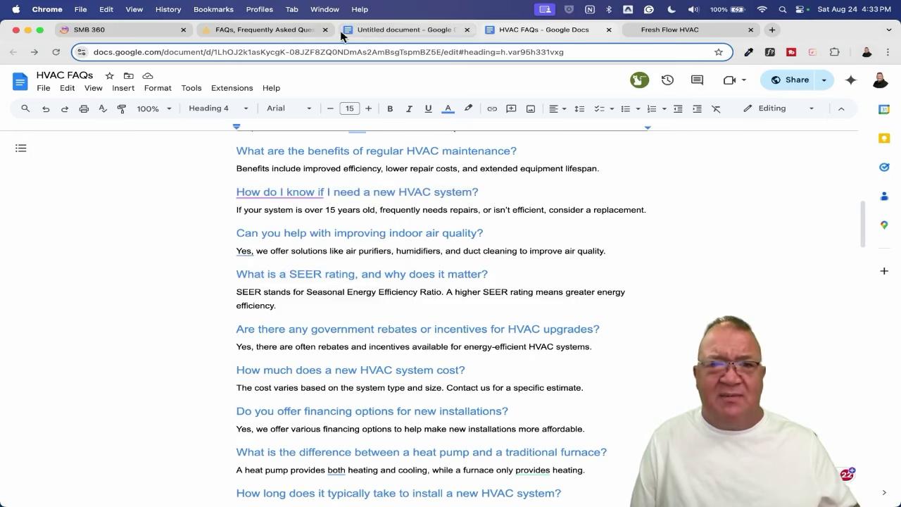
pyautogui.click(133, 33)
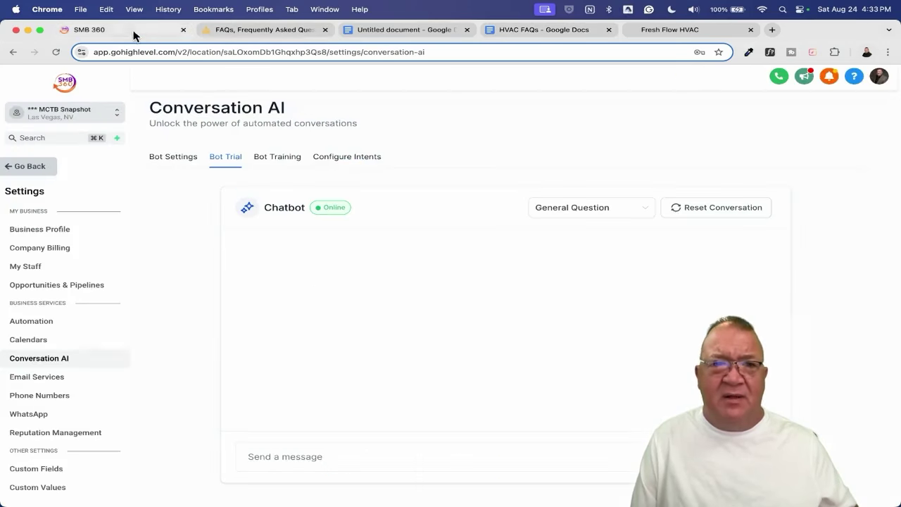
# - Ask the trial chatbot "how do I knoiw when to get a new system" and read its reply
pyautogui.click(319, 452)
pyautogui.write('how d')
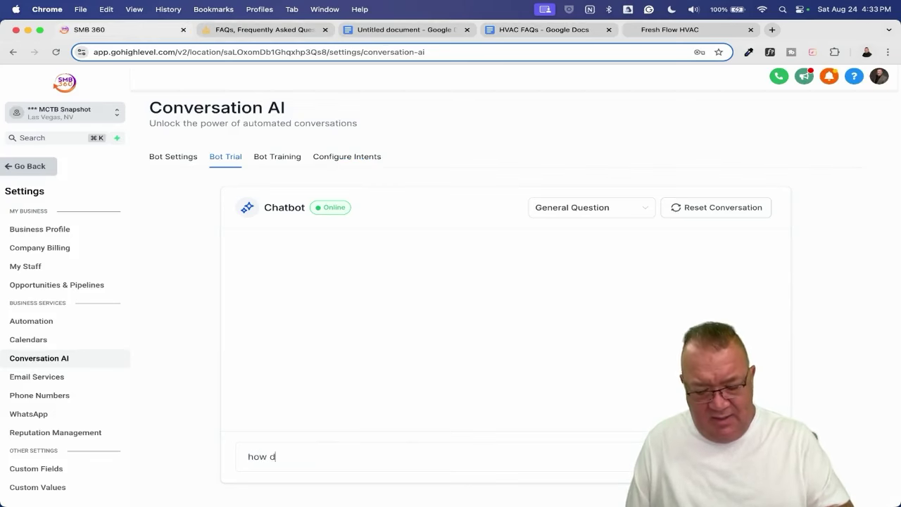
pyautogui.write('o I knoiw whe')
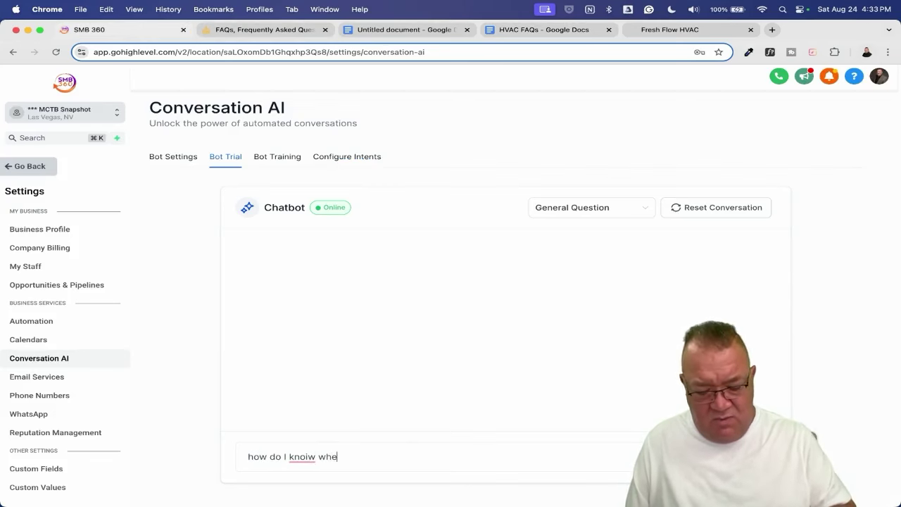
pyautogui.write('n to get a new sy')
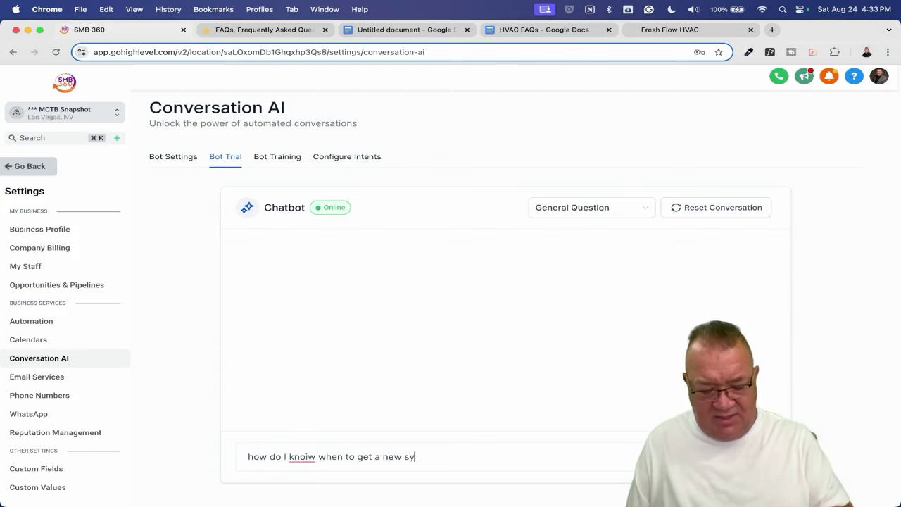
pyautogui.write('stem')
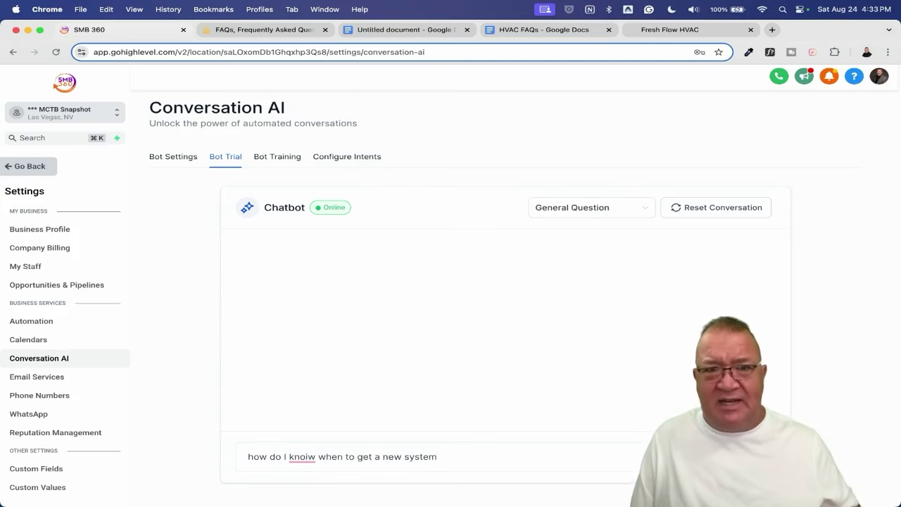
pyautogui.press('Return')
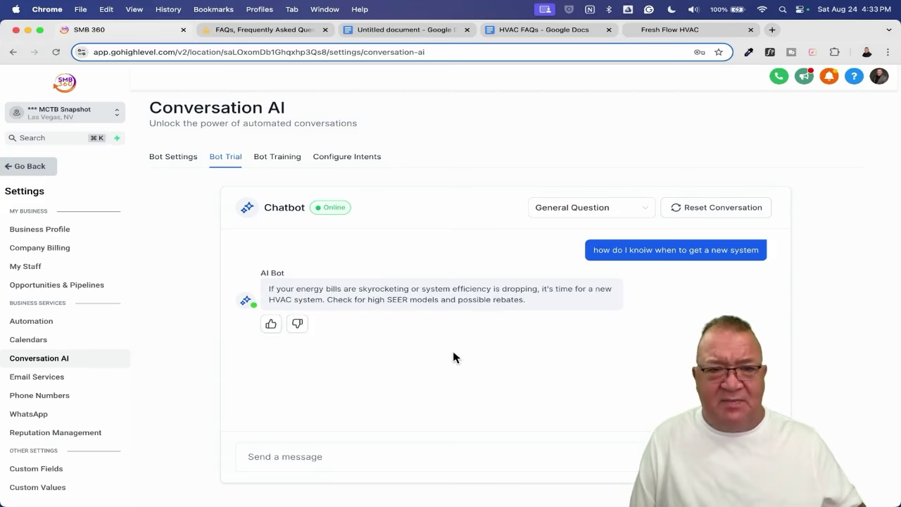
pyautogui.scroll(5, 453, 351)
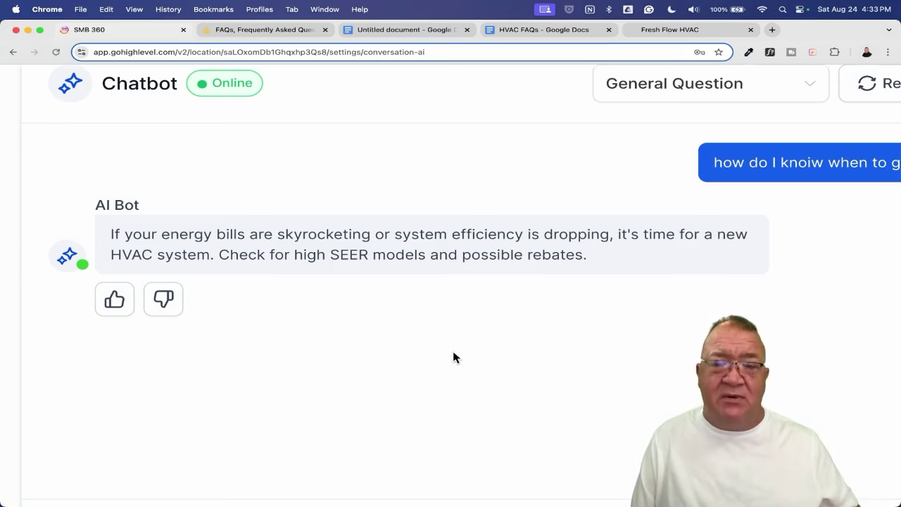
pyautogui.scroll(-5, 452, 350)
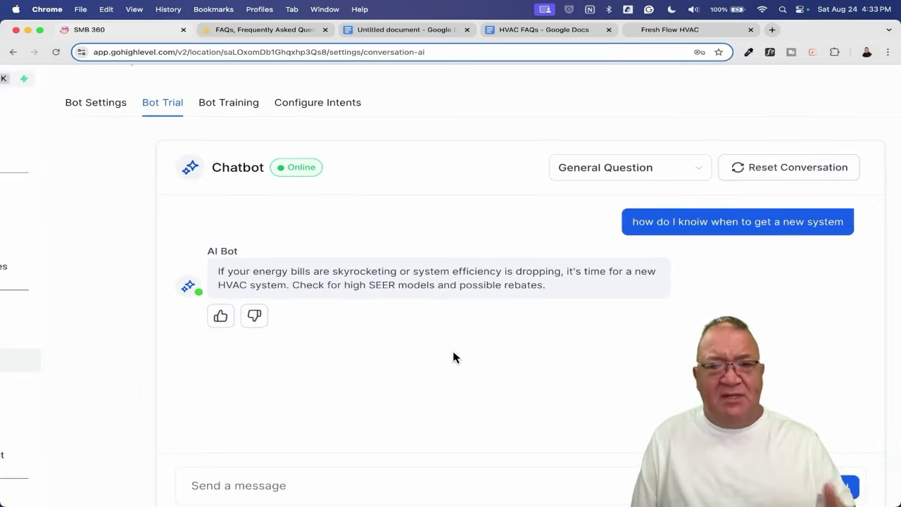
pyautogui.scroll(-5, 452, 350)
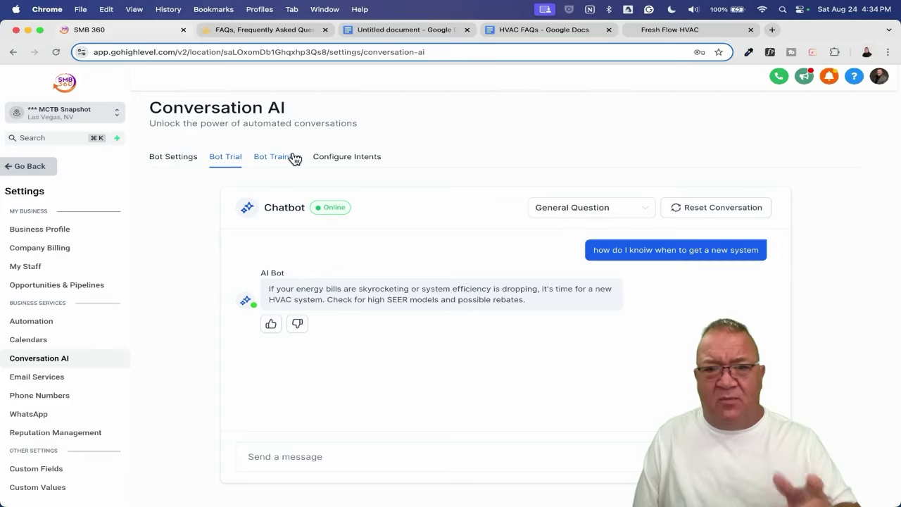
# - Look through the HVAC FAQs document for a second test question and return to the bot trial
pyautogui.click(527, 31)
pyautogui.scroll(-4, 559, 288)
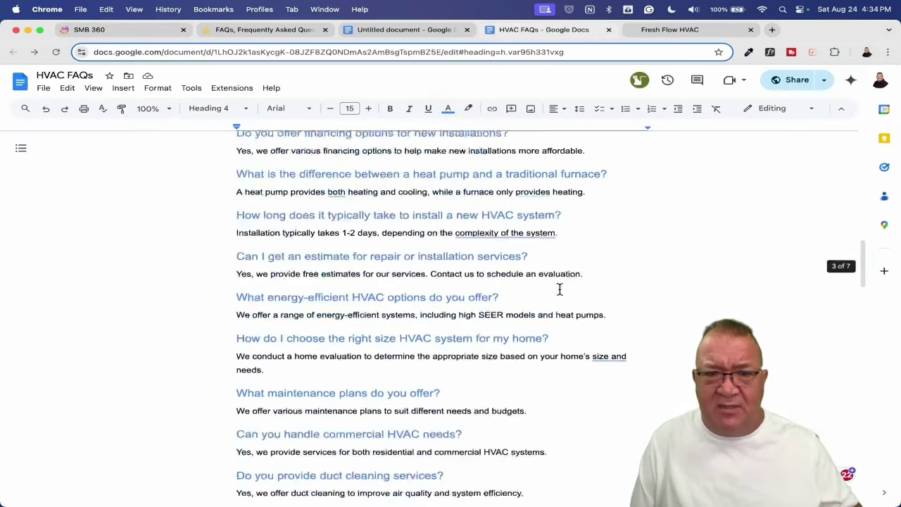
pyautogui.scroll(1, 559, 288)
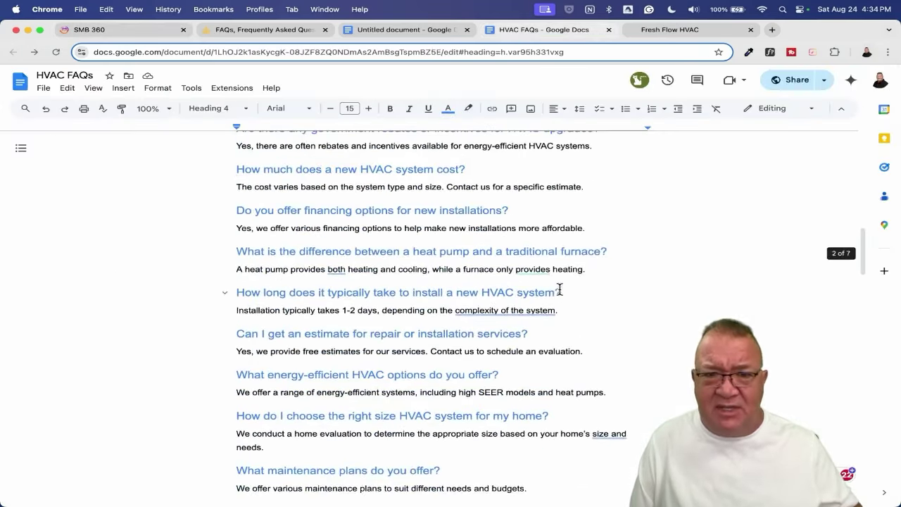
pyautogui.click(225, 30)
pyautogui.click(127, 30)
# - Send the trial chatbot the question "How much does a new qac unit cost"
pyautogui.click(321, 449)
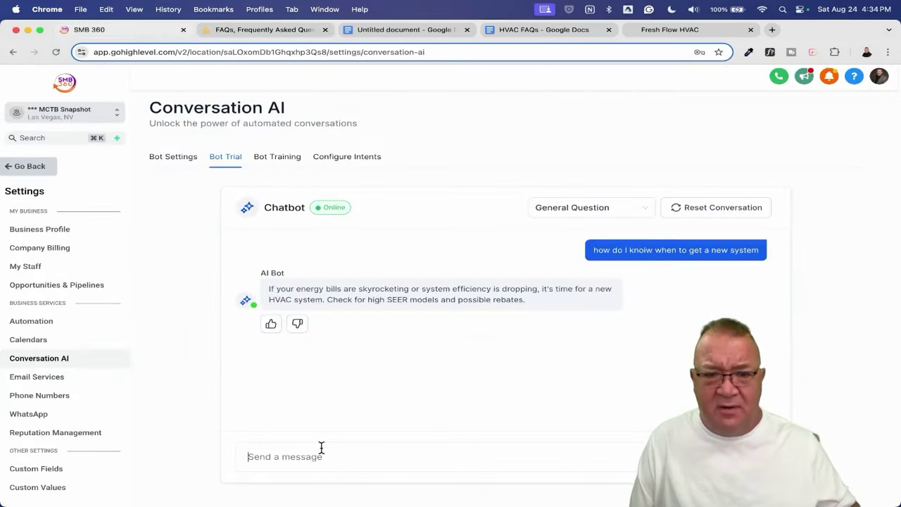
pyautogui.write('How much ')
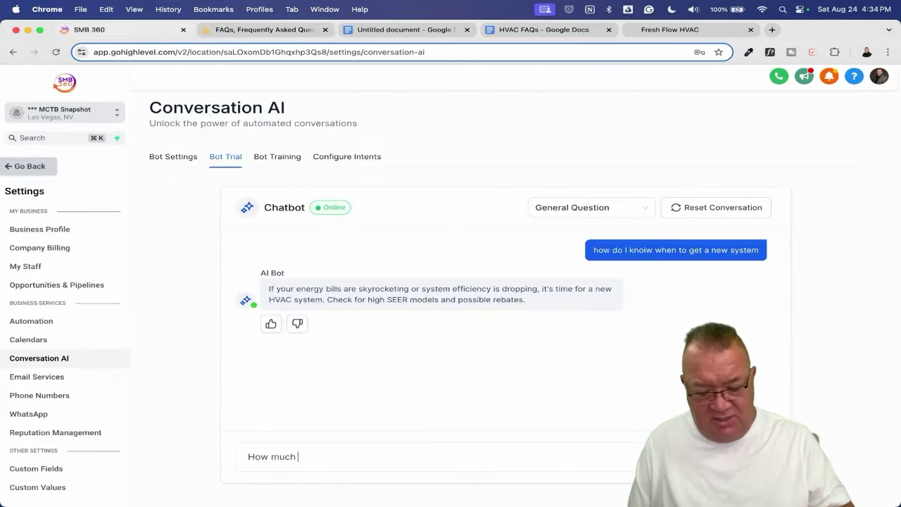
pyautogui.write('does')
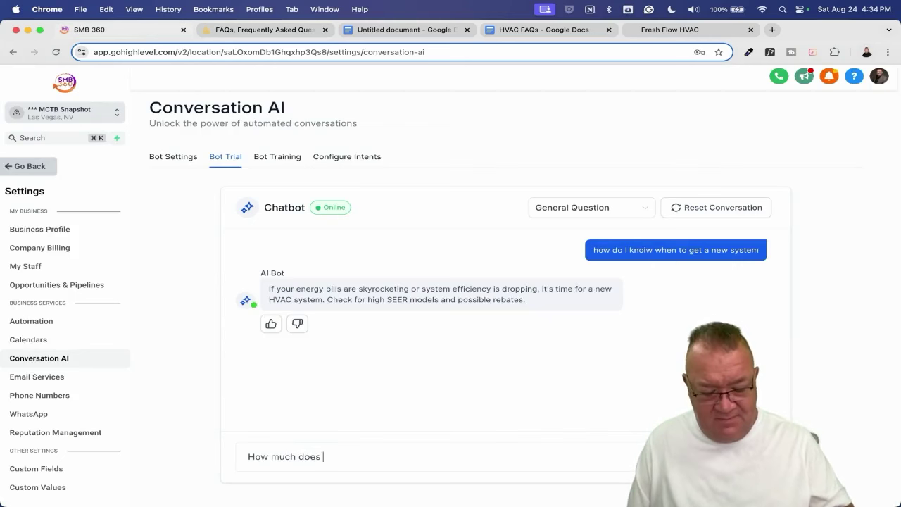
pyautogui.write(' a new s')
pyautogui.write(' hvac unit cost')
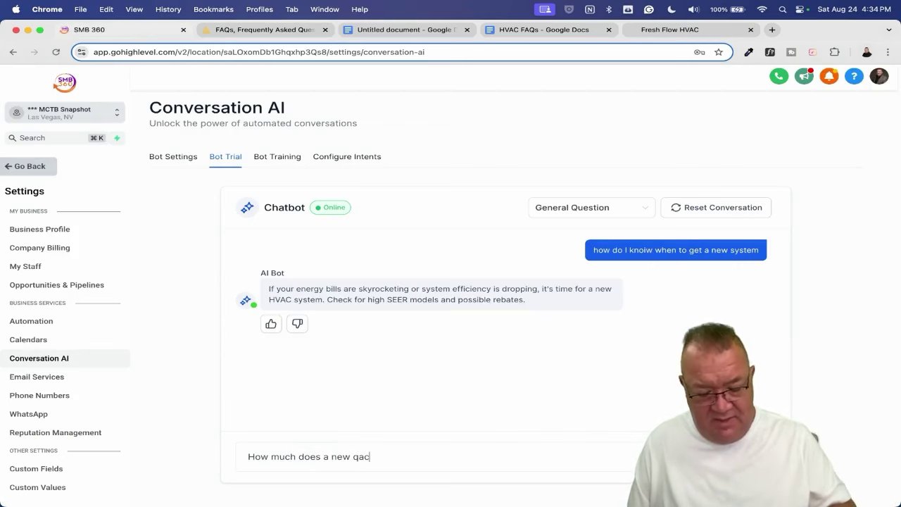
pyautogui.press('Return')
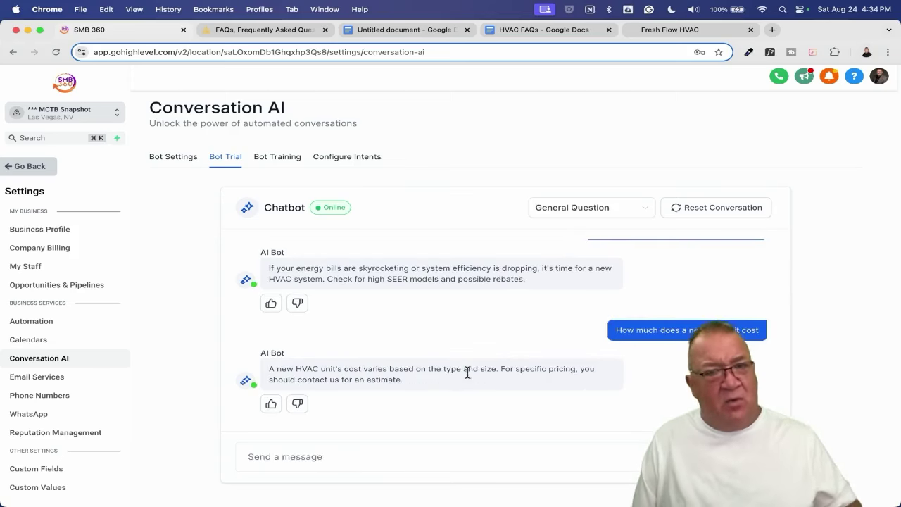
# - Read the chatbot's reply about unit cost and compare it with the matching answer in the HVAC FAQs document
pyautogui.scroll(-2, 468, 373)
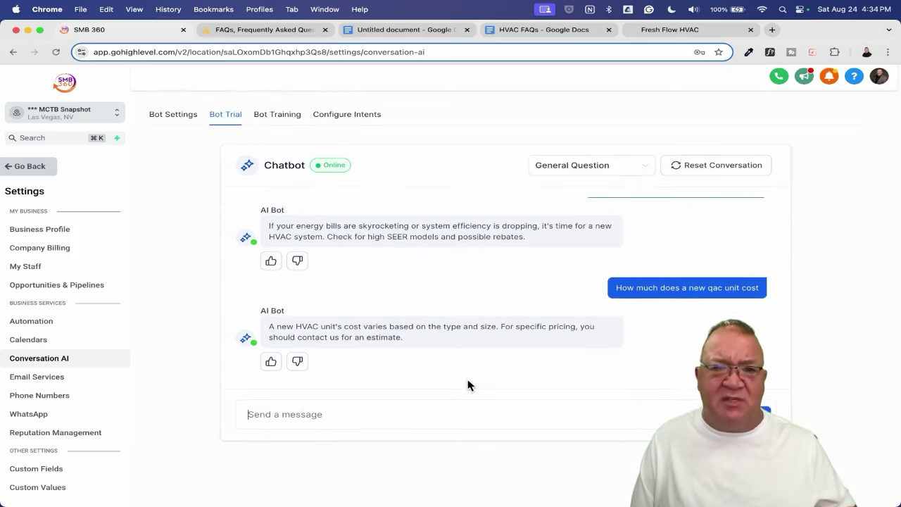
pyautogui.scroll(5, 267, 344)
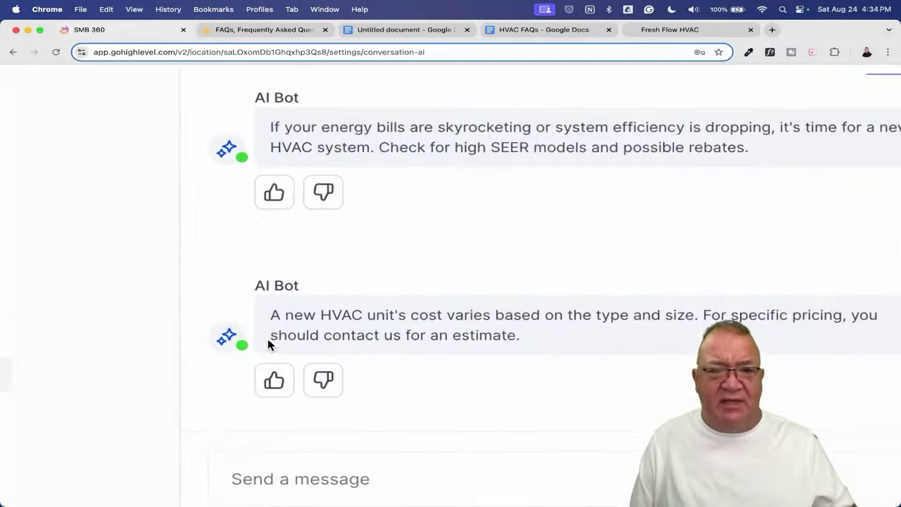
pyautogui.scroll(-1, 268, 344)
pyautogui.hscroll(1, 363, 320)
pyautogui.hscroll(1, 363, 321)
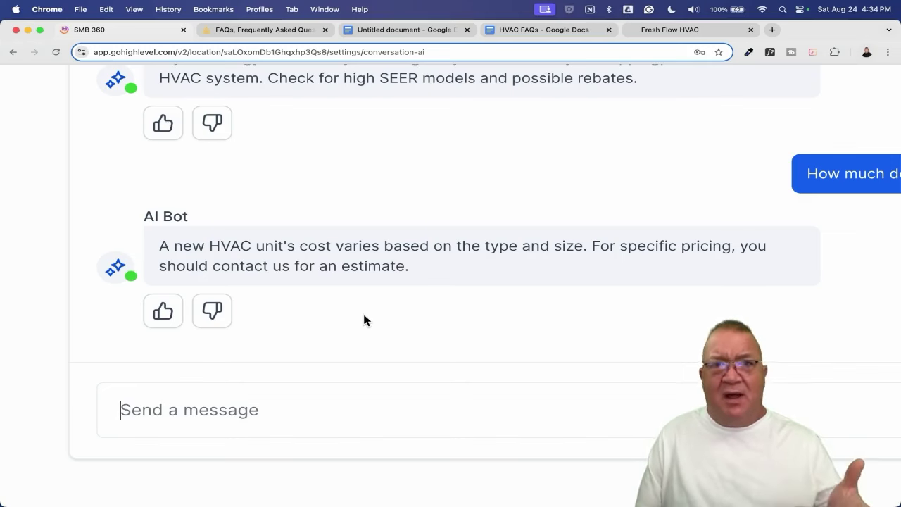
pyautogui.scroll(-5, 364, 320)
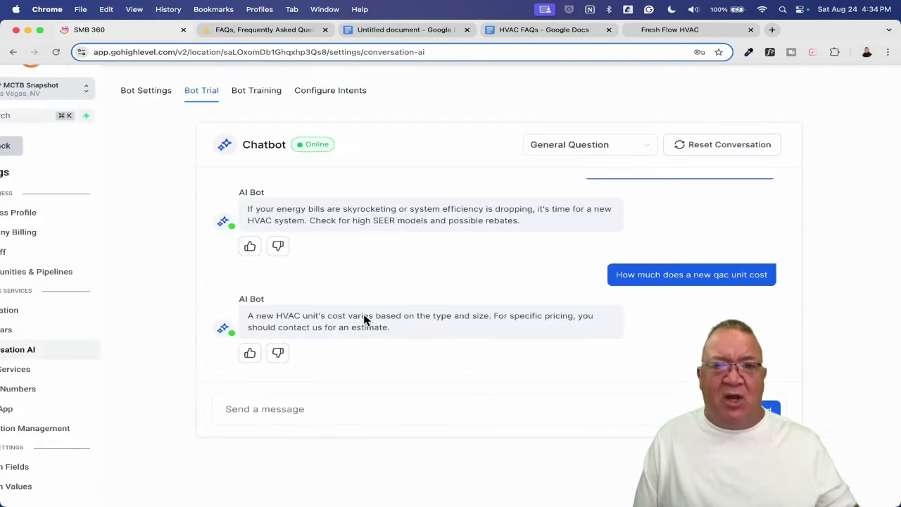
pyautogui.click(549, 29)
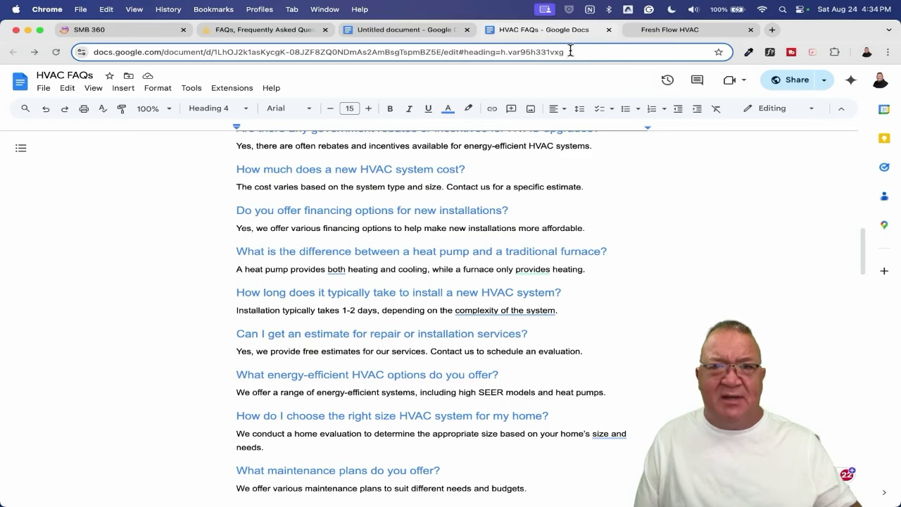
pyautogui.click(92, 29)
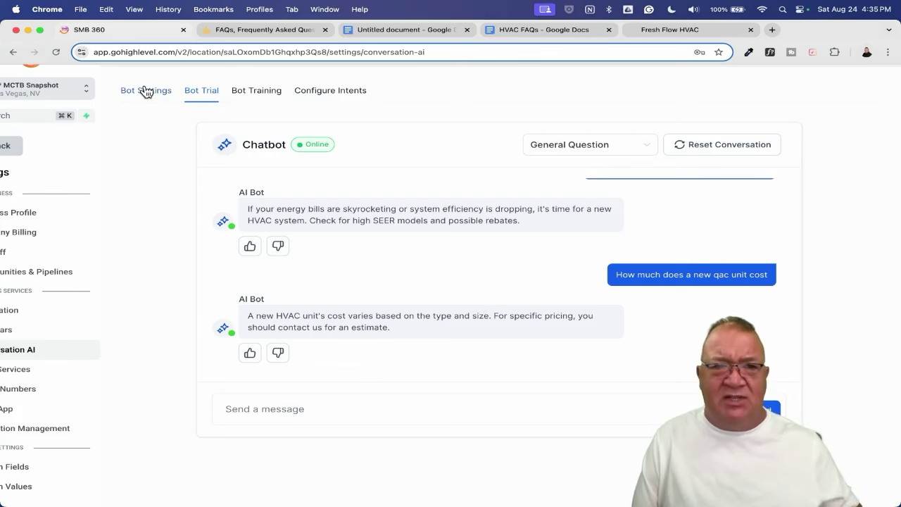
# - Review the bot's Auto-pilot mode settings, examining the wait time before responding, its time unit and the maximum messages per contact
pyautogui.click(145, 90)
pyautogui.scroll(-2, 374, 268)
pyautogui.scroll(-5, 384, 309)
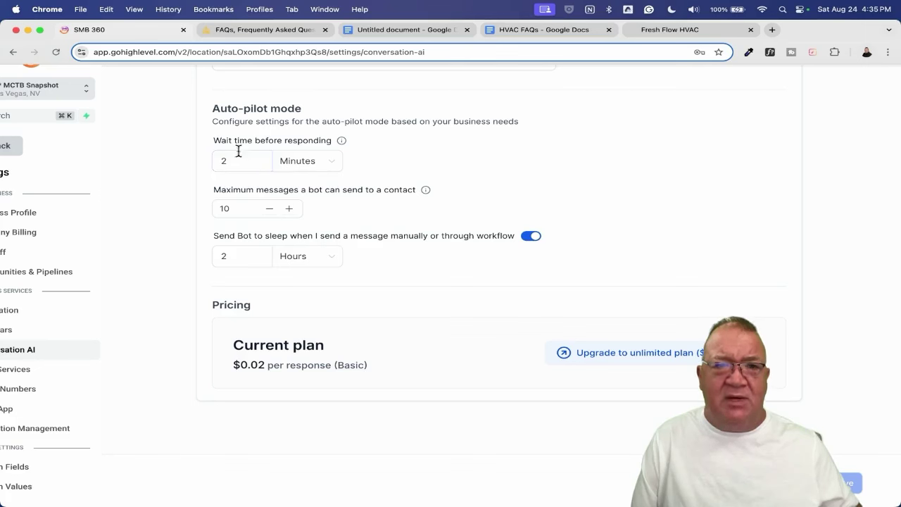
pyautogui.doubleClick(240, 160)
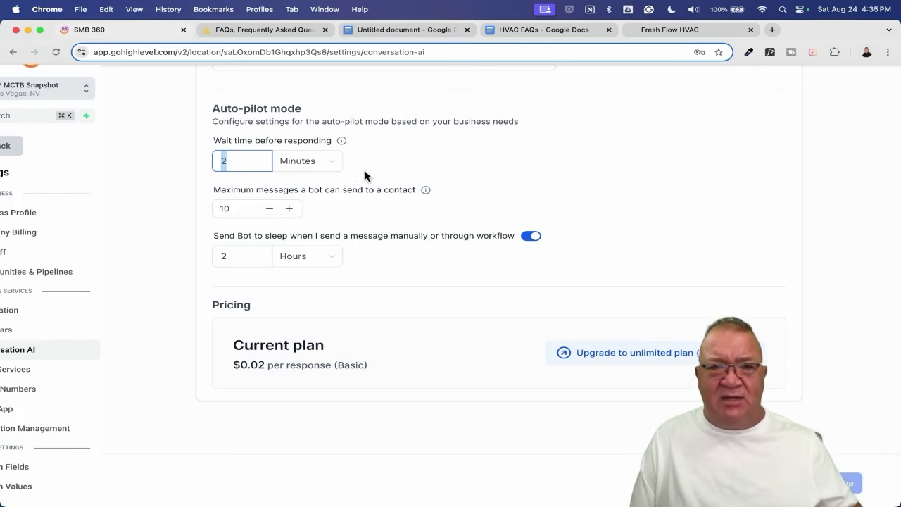
pyautogui.click(325, 163)
pyautogui.click(391, 168)
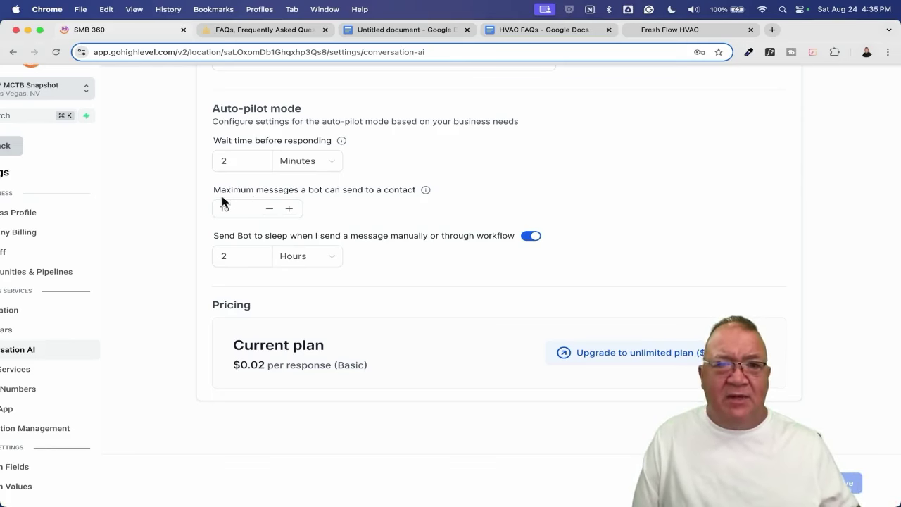
pyautogui.scroll(5, 248, 198)
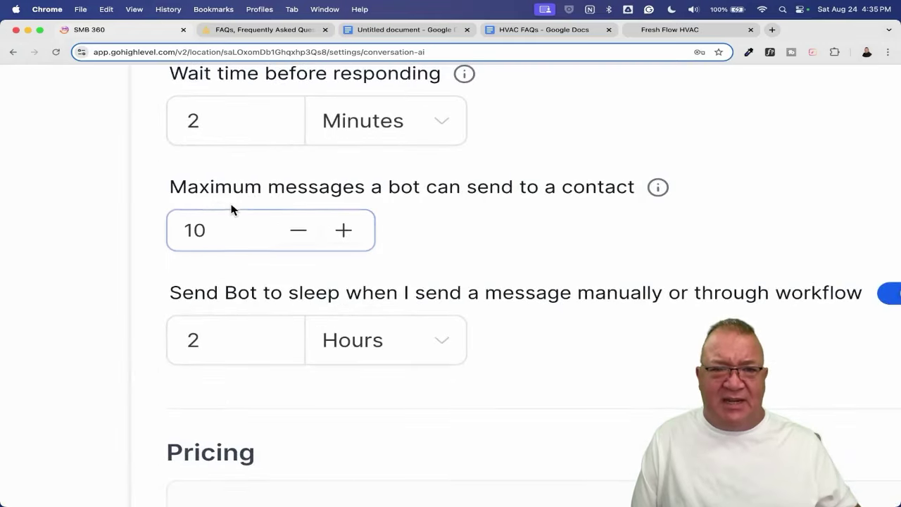
# - Examine the maximum messages per contact setting and the setting that sends the bot to sleep after a manual or workflow message
pyautogui.scroll(-1, 231, 209)
pyautogui.click(230, 204)
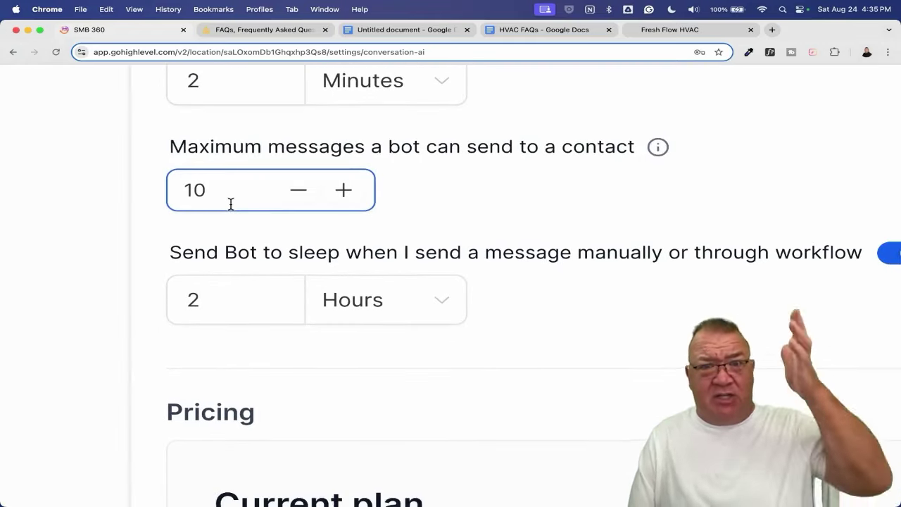
pyautogui.click(271, 157)
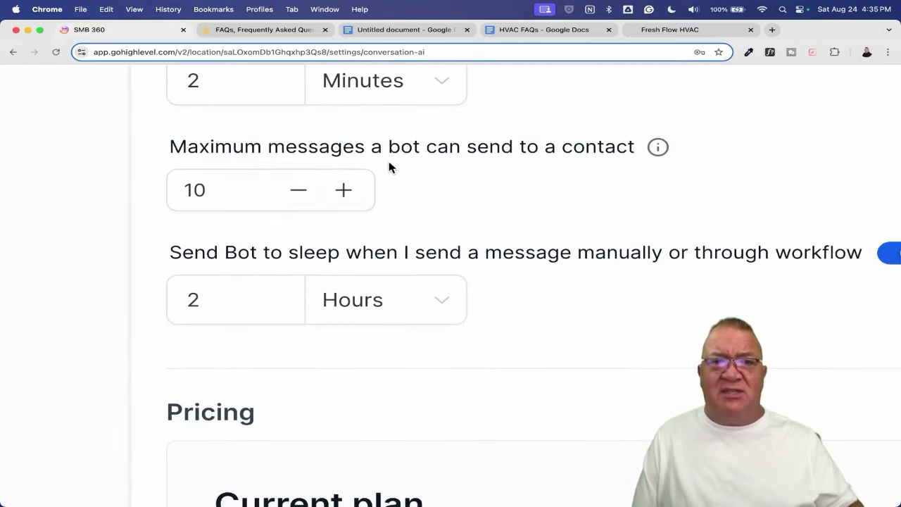
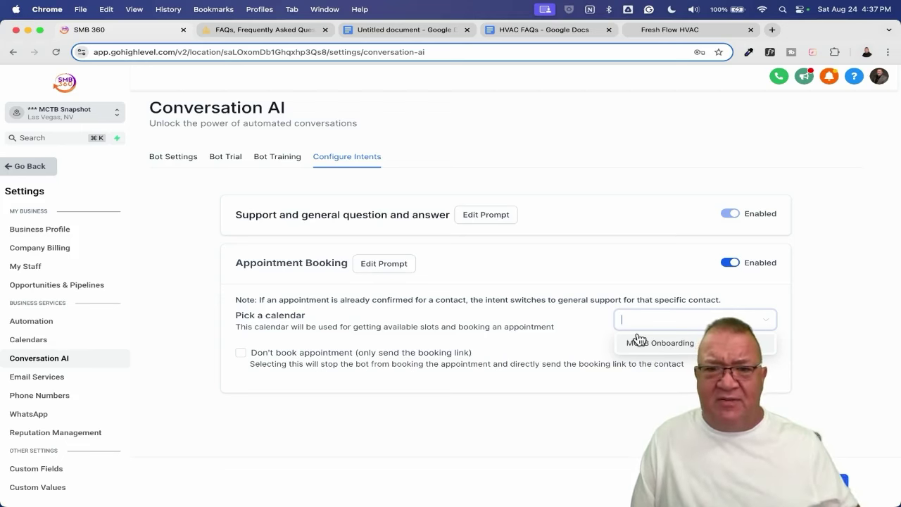
# - Set the Appointment Booking intent to only send the booking link, leaving the calendar unselected, and return to the bot settings
pyautogui.click(551, 318)
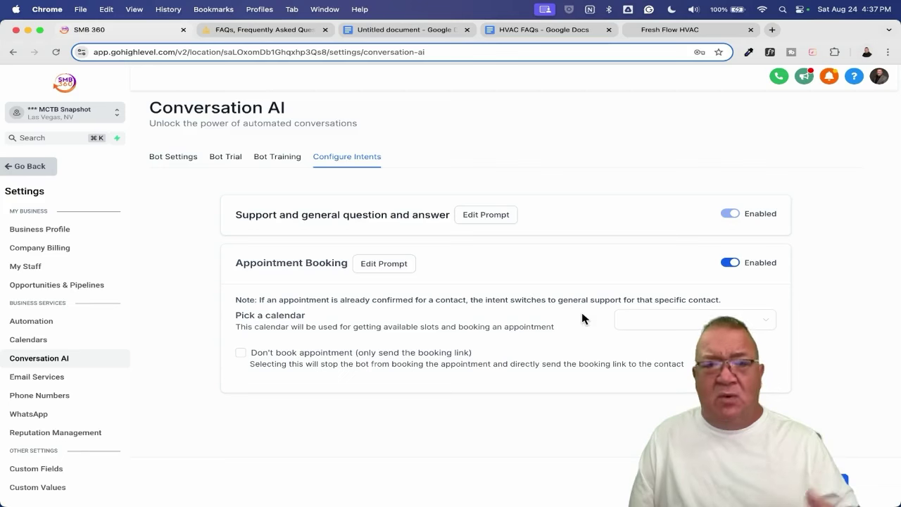
pyautogui.click(242, 354)
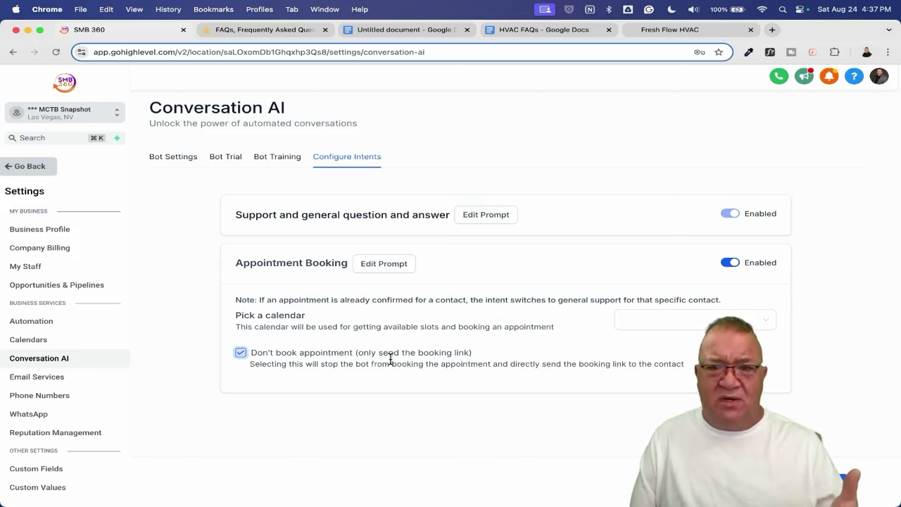
pyautogui.click(173, 160)
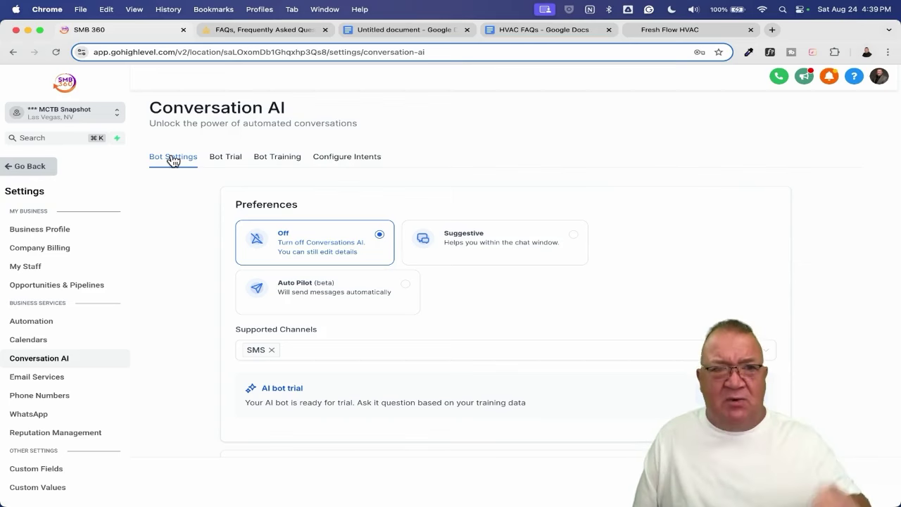
# - Leave the settings and open the MCTB Hiome page of the MCTB - Sales Funnel for editing
pyautogui.click(41, 171)
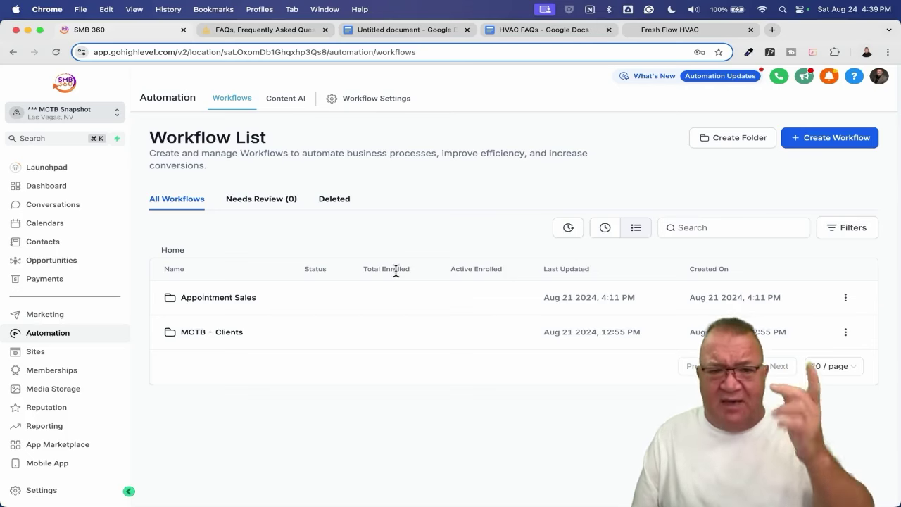
pyautogui.click(37, 352)
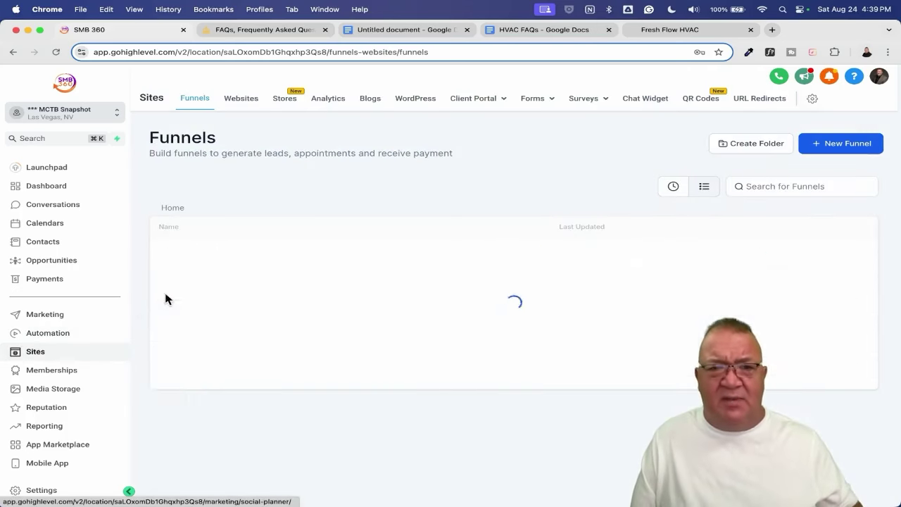
pyautogui.click(209, 252)
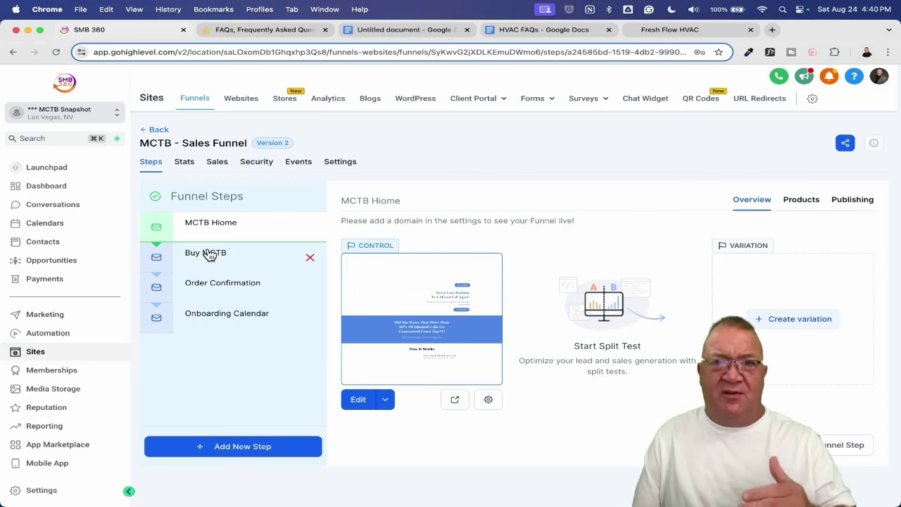
pyautogui.click(360, 400)
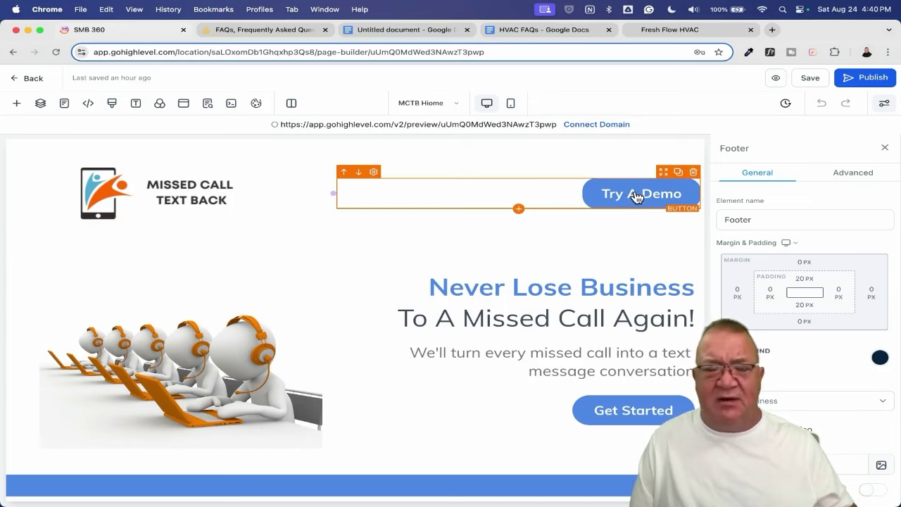
# - Look through the MCTB Hiome sales page, from the headline through How It Works and the risk-free offer to What's Included
pyautogui.scroll(-3, 635, 197)
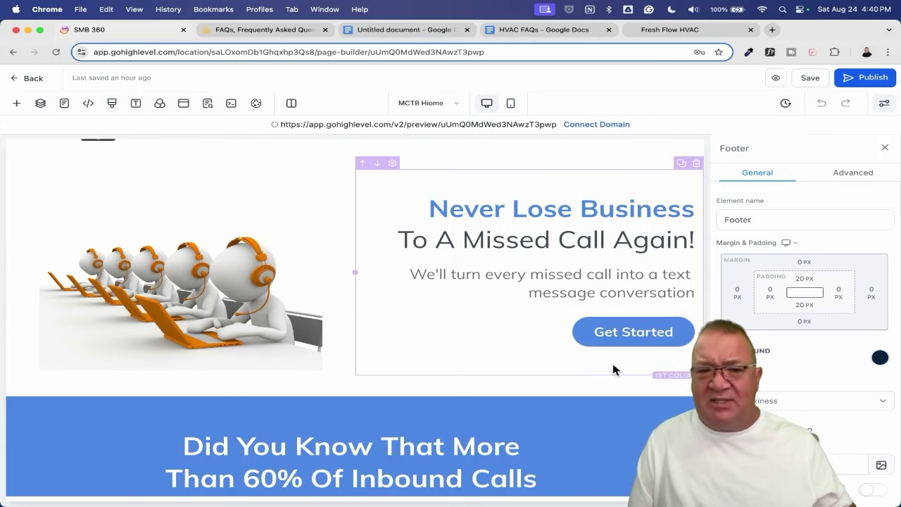
pyautogui.scroll(-8, 612, 369)
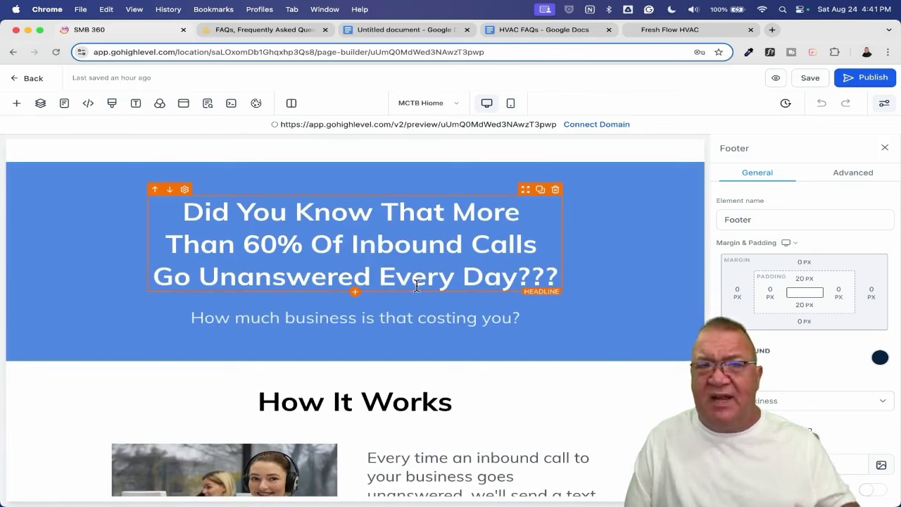
pyautogui.scroll(-3, 417, 285)
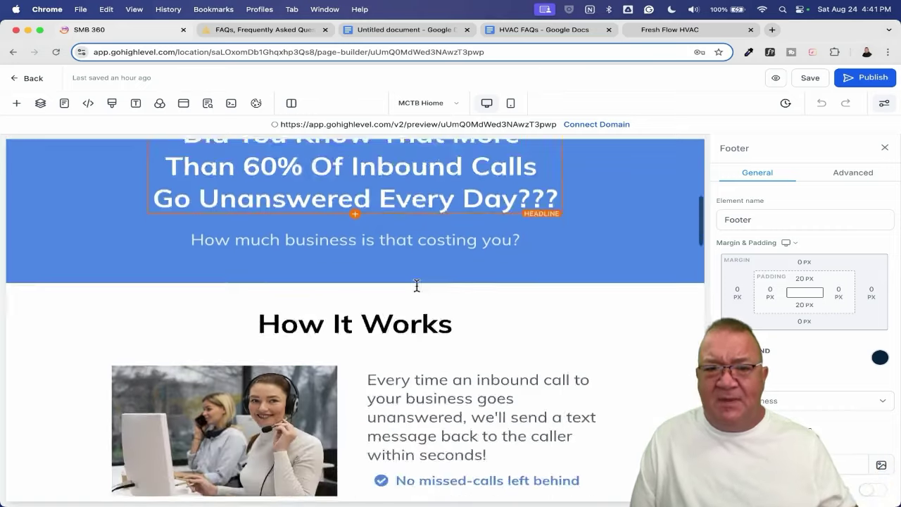
pyautogui.scroll(-7, 417, 285)
pyautogui.scroll(-4, 527, 326)
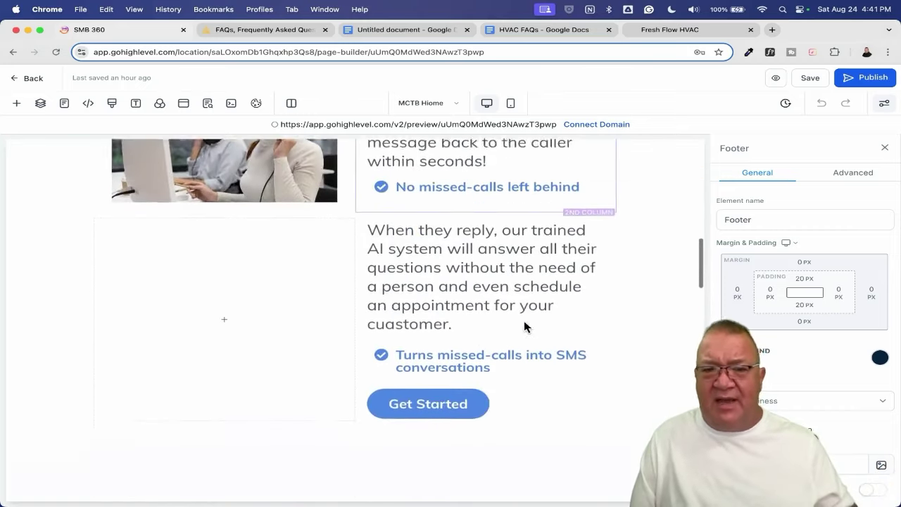
pyautogui.scroll(-6, 527, 326)
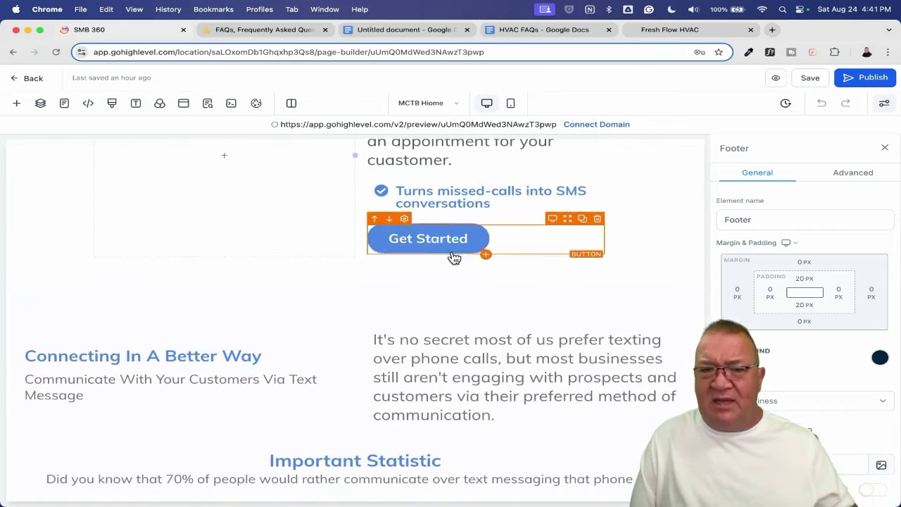
pyautogui.scroll(-5, 514, 307)
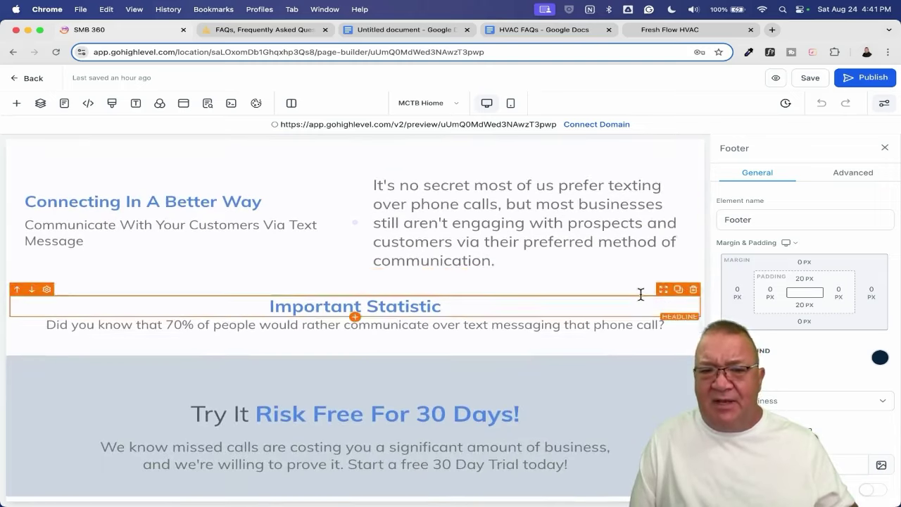
pyautogui.scroll(-8, 640, 294)
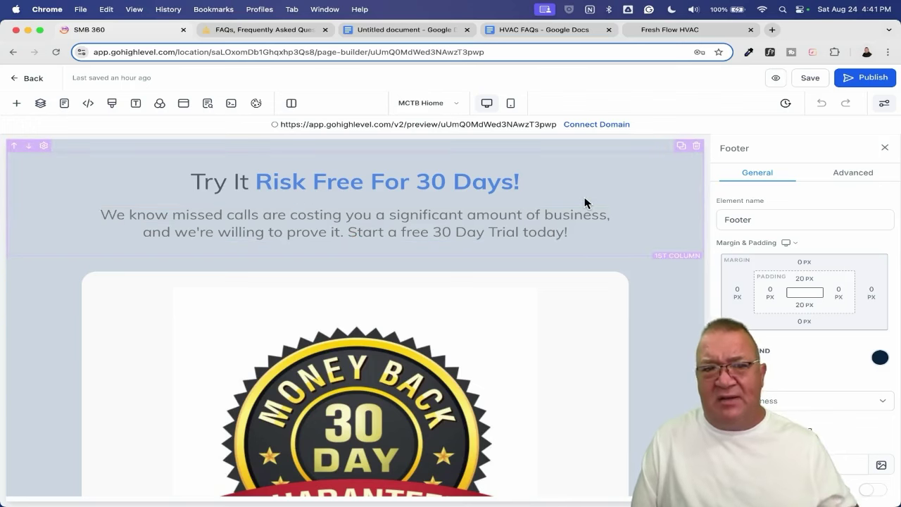
pyautogui.scroll(-5, 584, 203)
pyautogui.scroll(1, 584, 203)
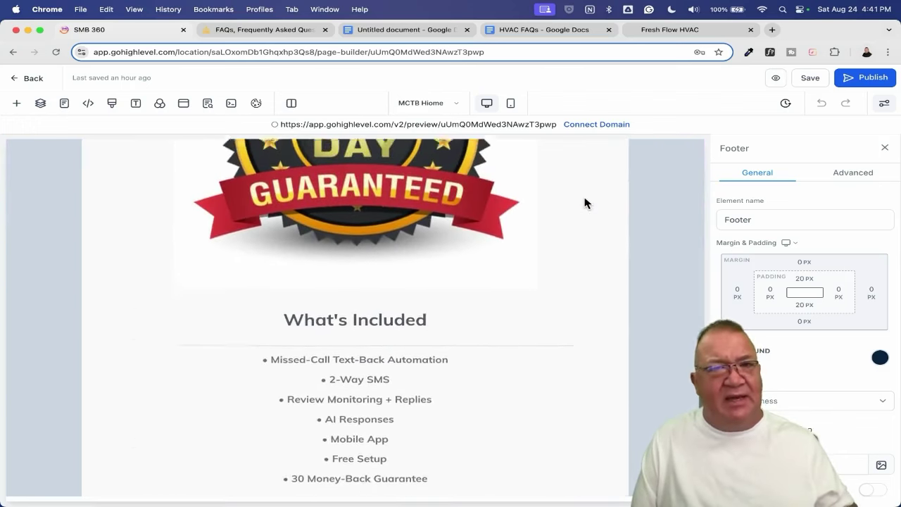
pyautogui.scroll(1, 585, 202)
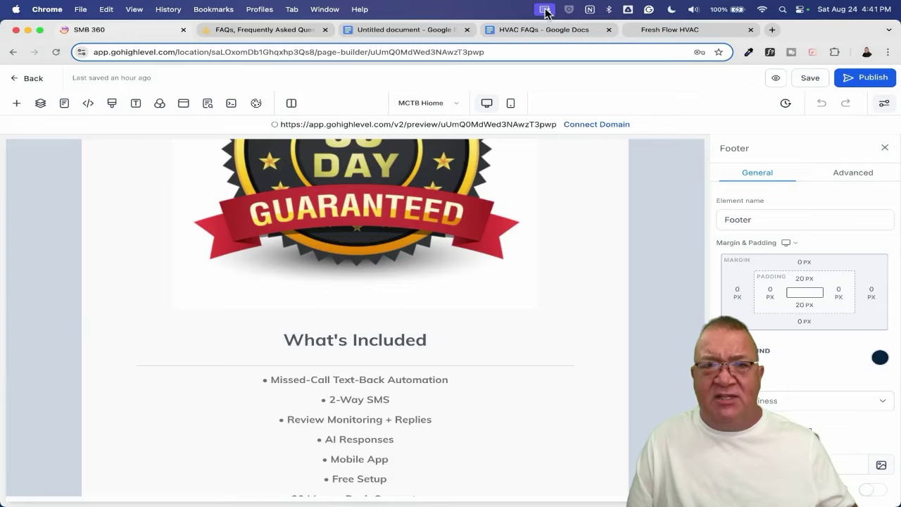
# - Review the HVAC FAQs document from its first questions and return to the sales page editor
pyautogui.click(543, 30)
pyautogui.scroll(10, 662, 268)
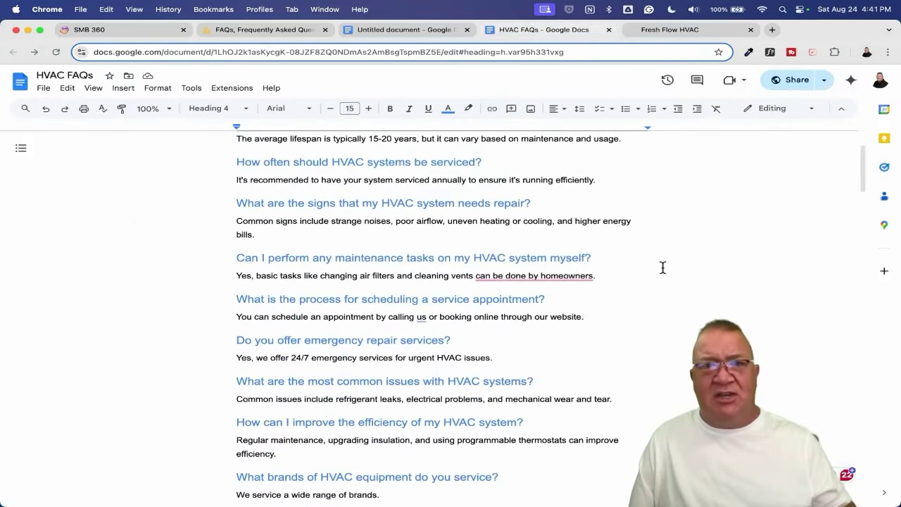
pyautogui.scroll(2, 663, 268)
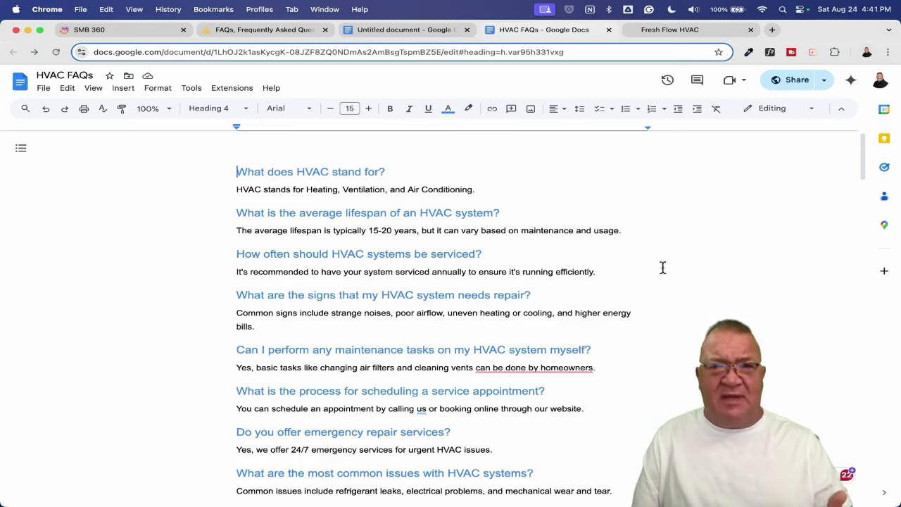
pyautogui.click(119, 35)
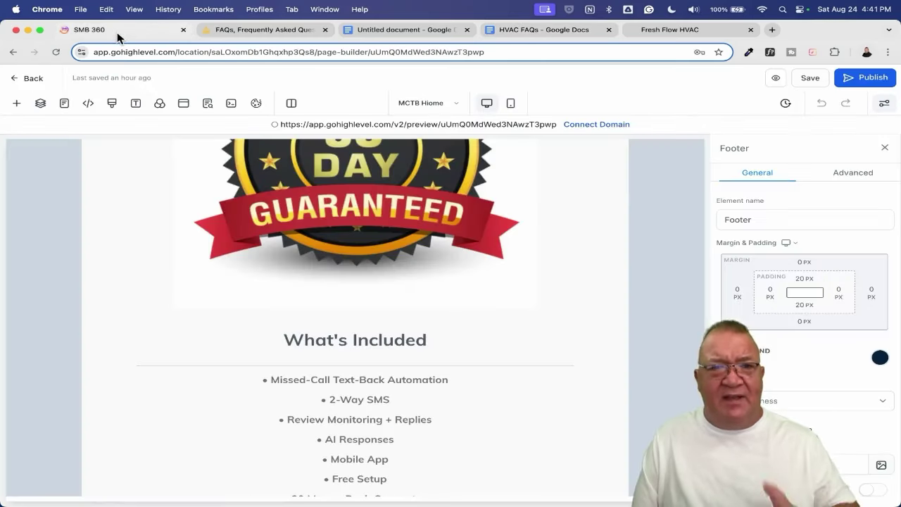
# - Leave the page editor and open the account's phone number management settings
pyautogui.click(31, 78)
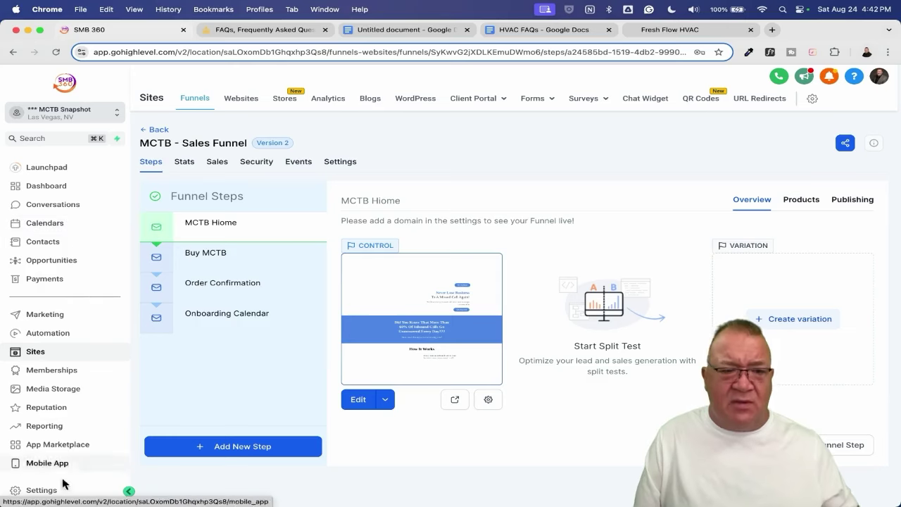
pyautogui.click(29, 489)
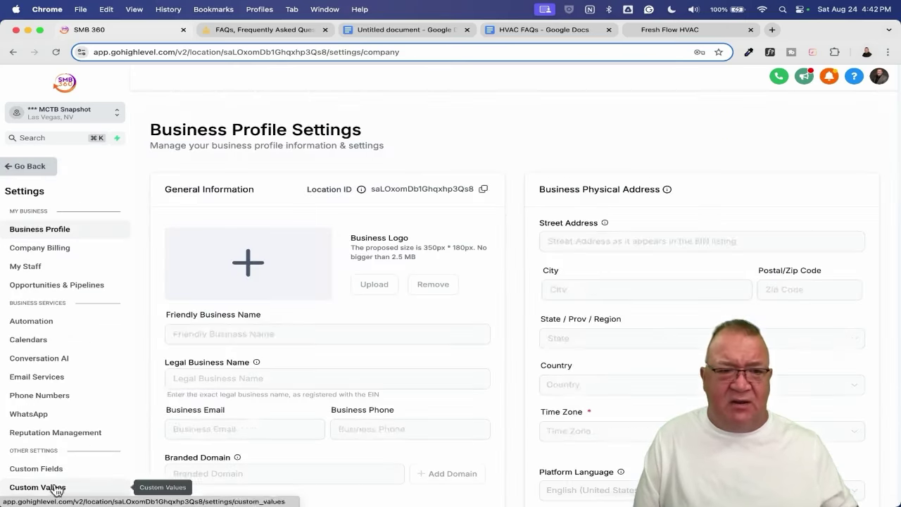
pyautogui.click(40, 395)
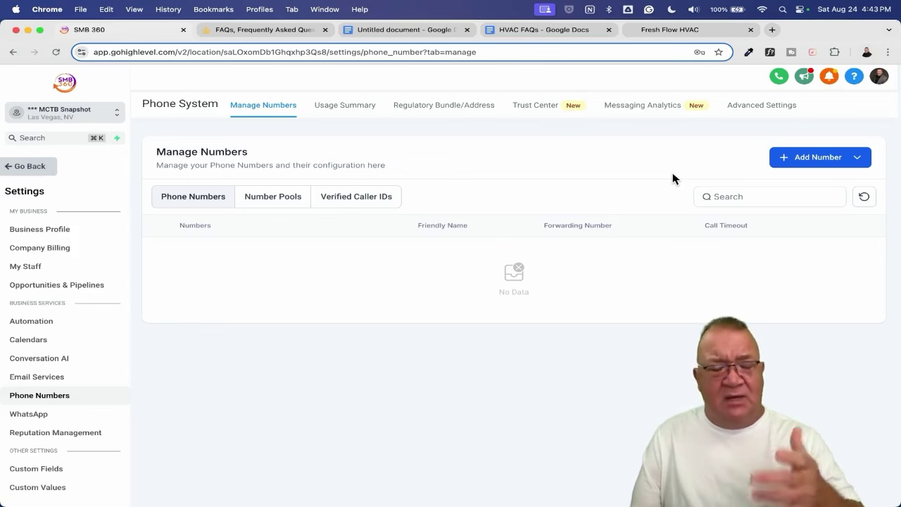
# - Return to the sales funnel, preview the MCTB Hiome page and read through it to the What's Included list
pyautogui.click(31, 166)
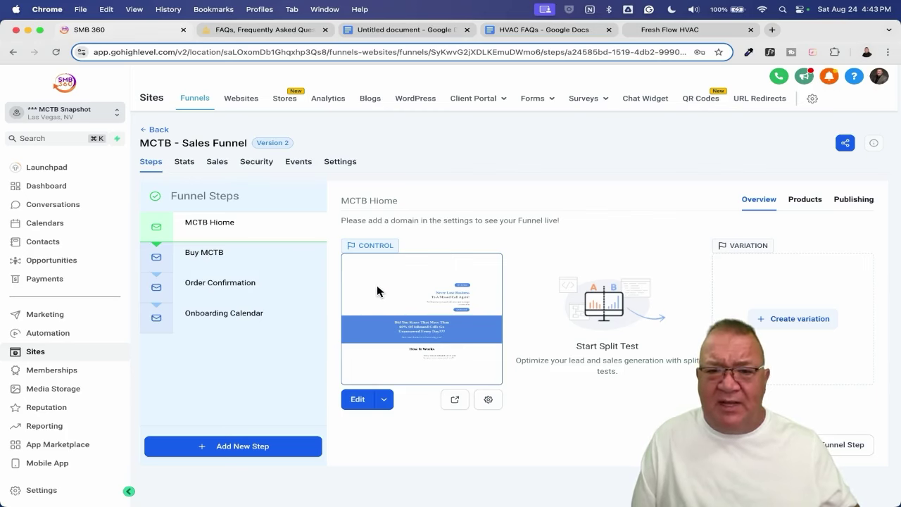
pyautogui.click(456, 398)
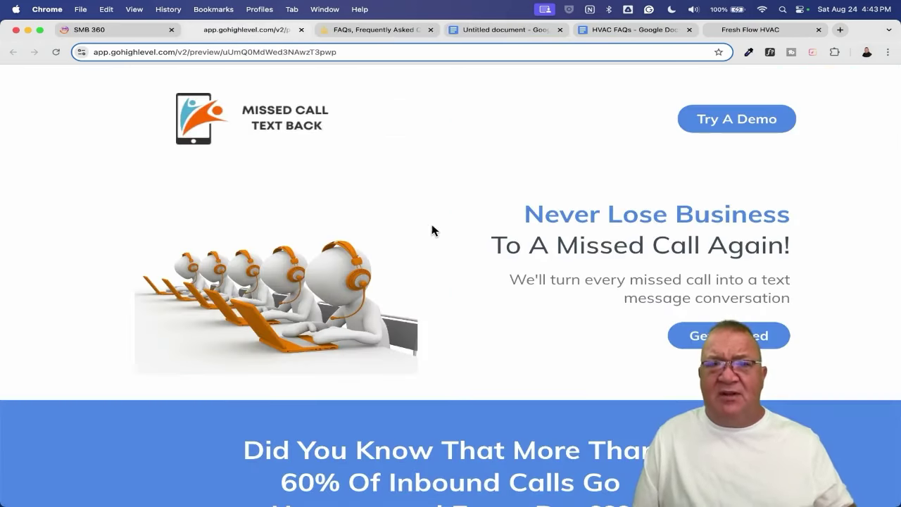
pyautogui.scroll(-6, 585, 280)
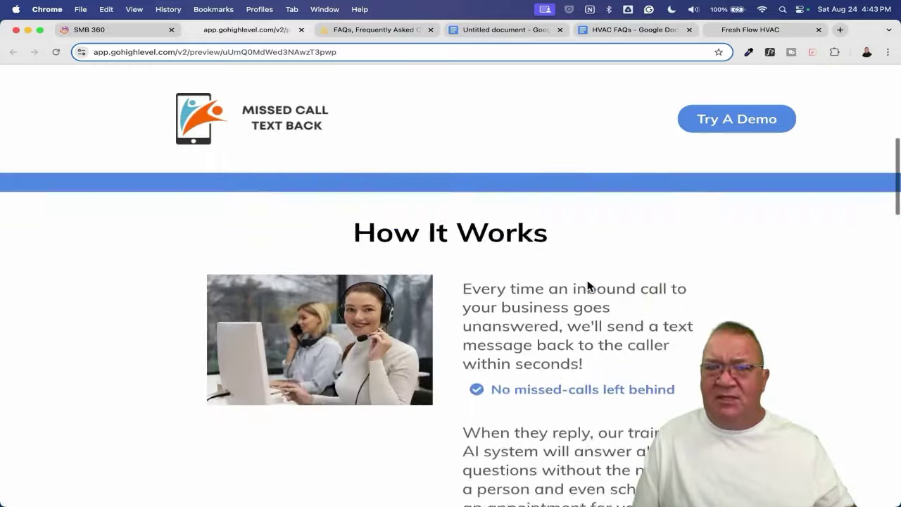
pyautogui.scroll(-10, 589, 285)
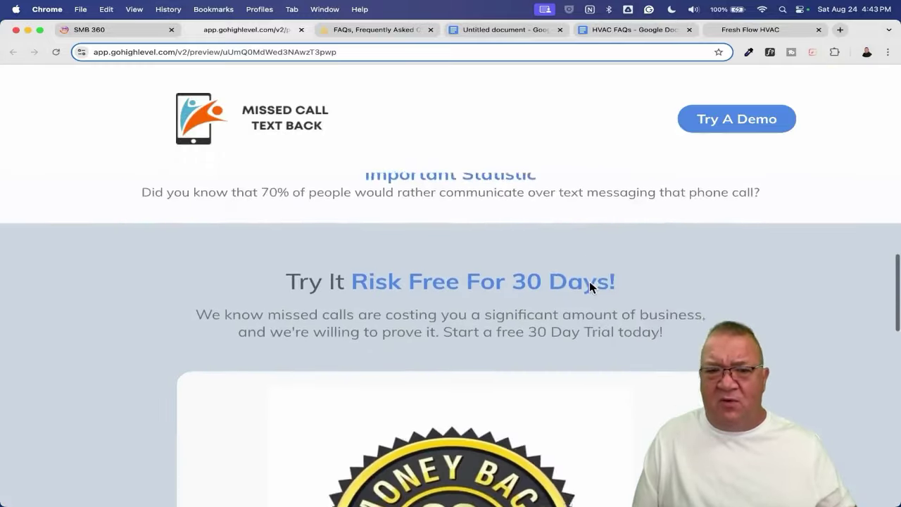
pyautogui.scroll(-10, 589, 287)
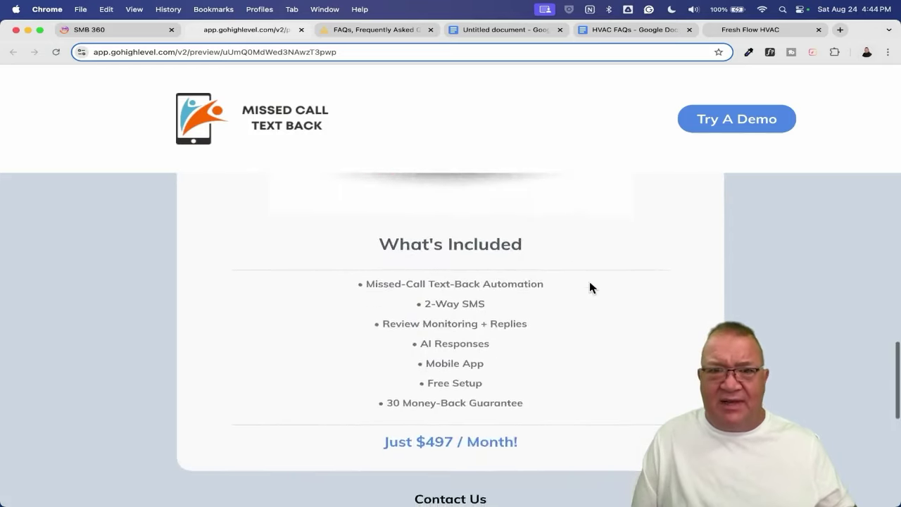
pyautogui.scroll(-4, 589, 285)
pyautogui.scroll(2, 446, 222)
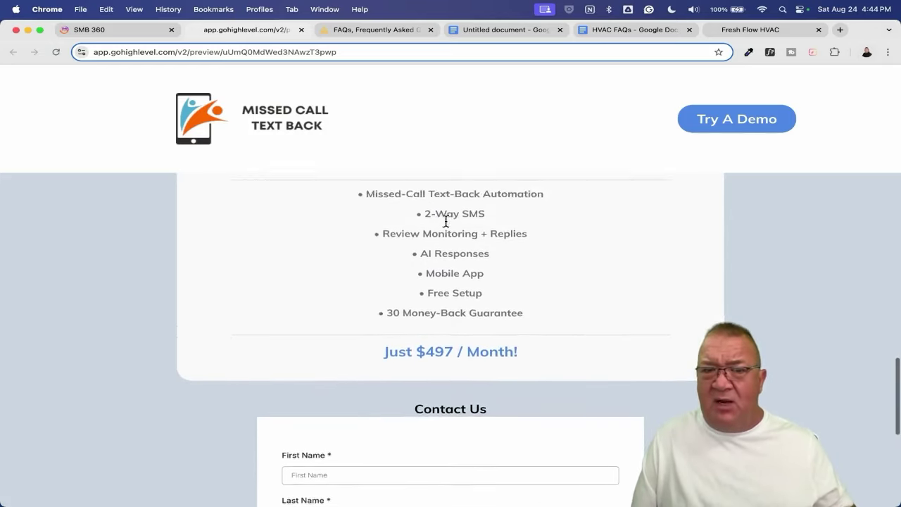
pyautogui.scroll(1, 445, 220)
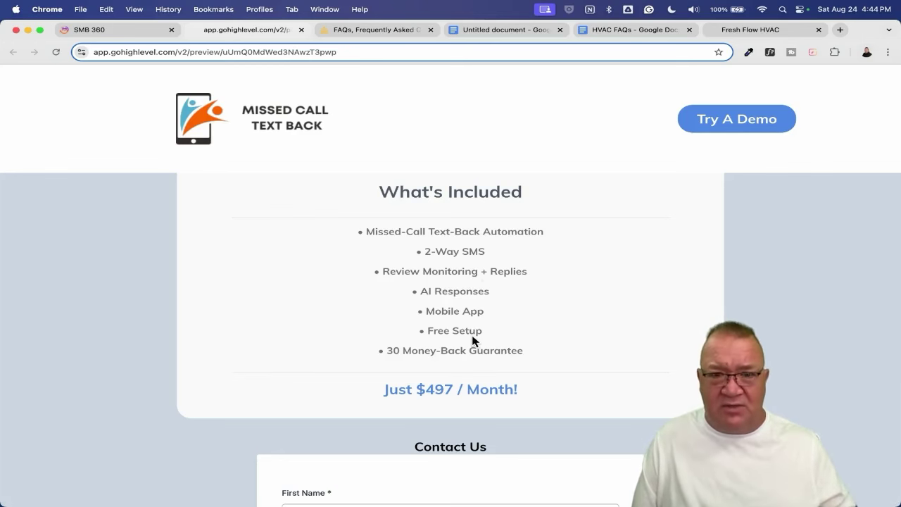
# - Examine the monthly price and the contact form on the previewed sales page, and return to the page's headline
pyautogui.scroll(-3, 471, 341)
pyautogui.moveTo(384, 280); pyautogui.dragTo(559, 291)
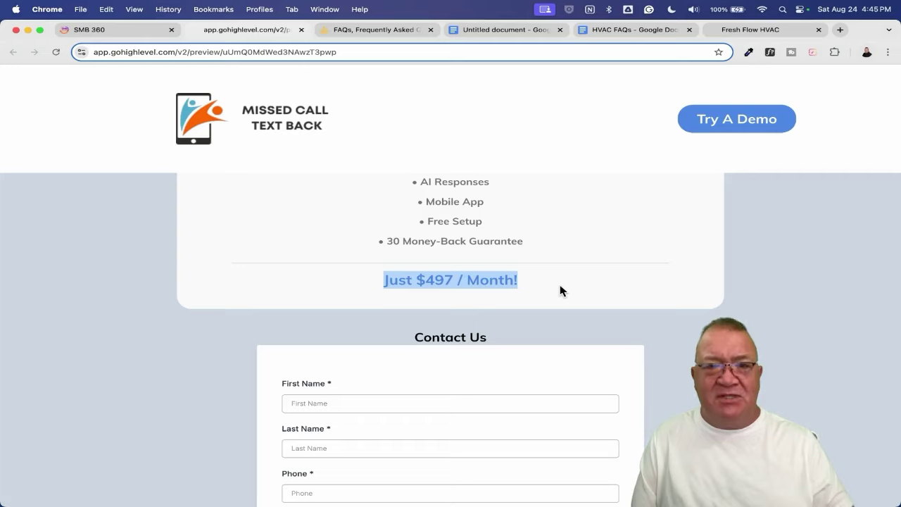
pyautogui.scroll(-5, 561, 290)
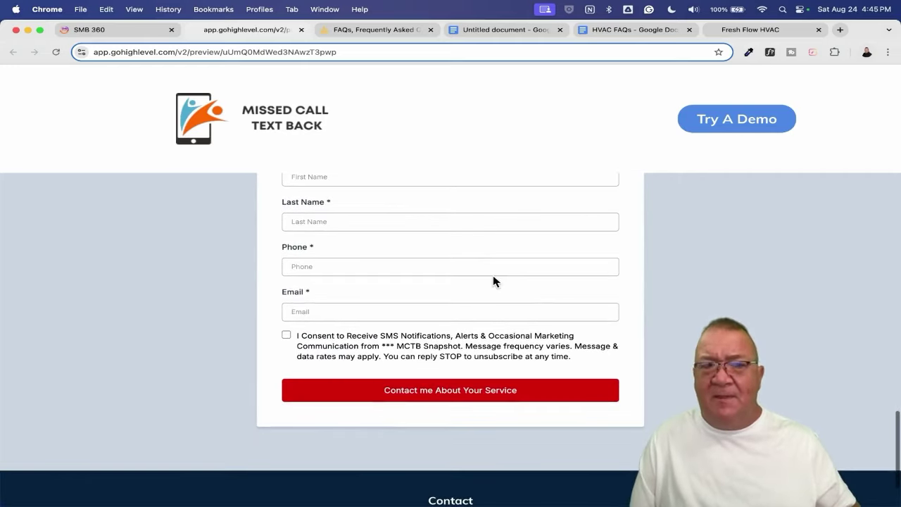
pyautogui.scroll(-2, 556, 333)
pyautogui.scroll(-1, 533, 334)
pyautogui.scroll(20, 585, 381)
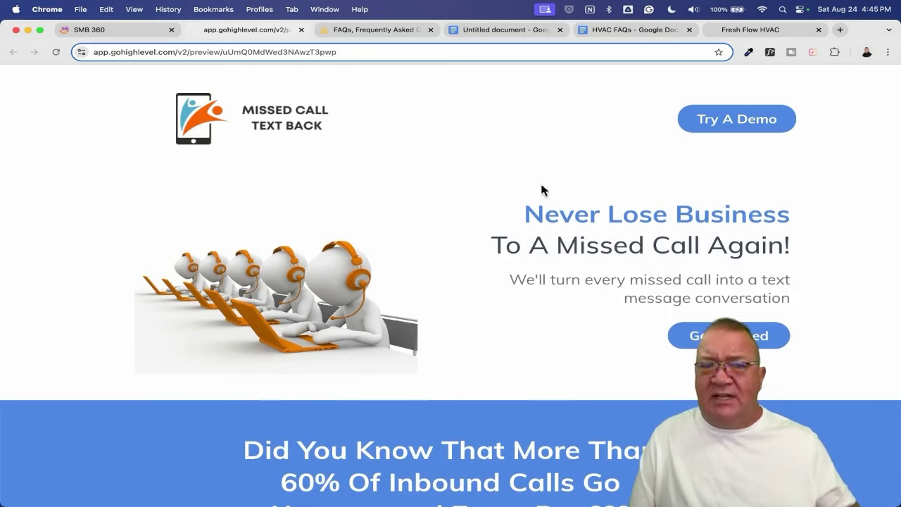
# - Open the sales page's Try A Demo popup, read its HVAC scenario and call instructions, and close it
pyautogui.click(729, 121)
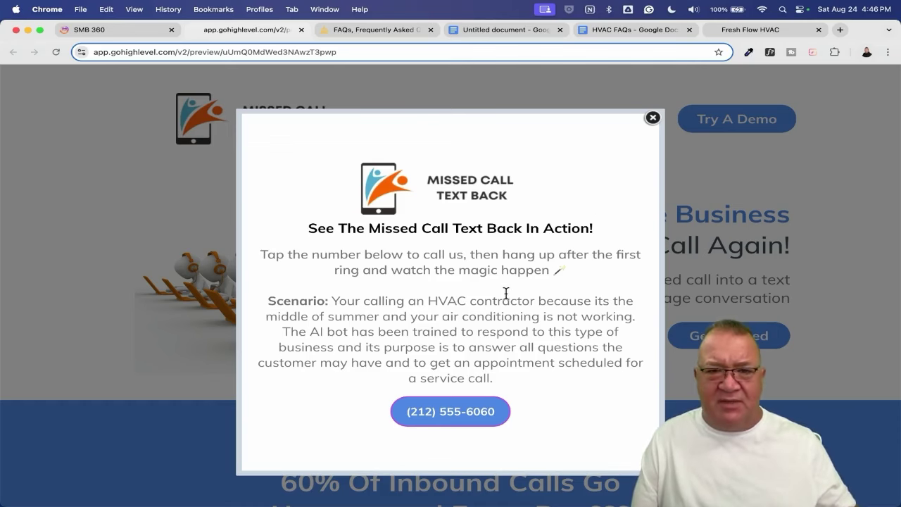
pyautogui.scroll(5, 505, 293)
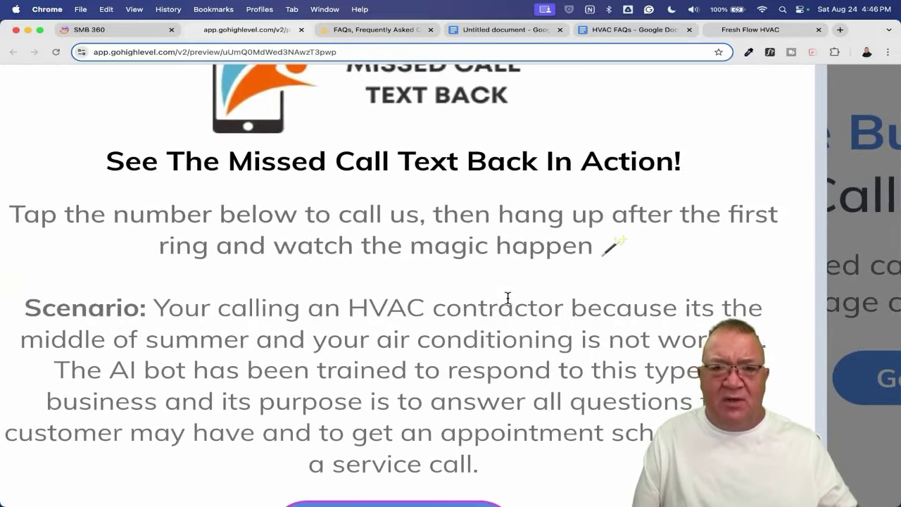
pyautogui.scroll(-2, 507, 297)
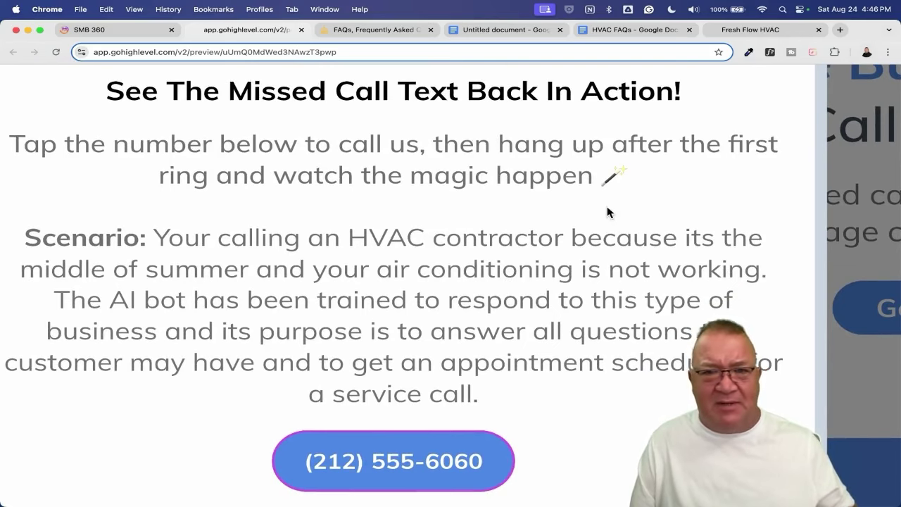
pyautogui.scroll(-3, 605, 190)
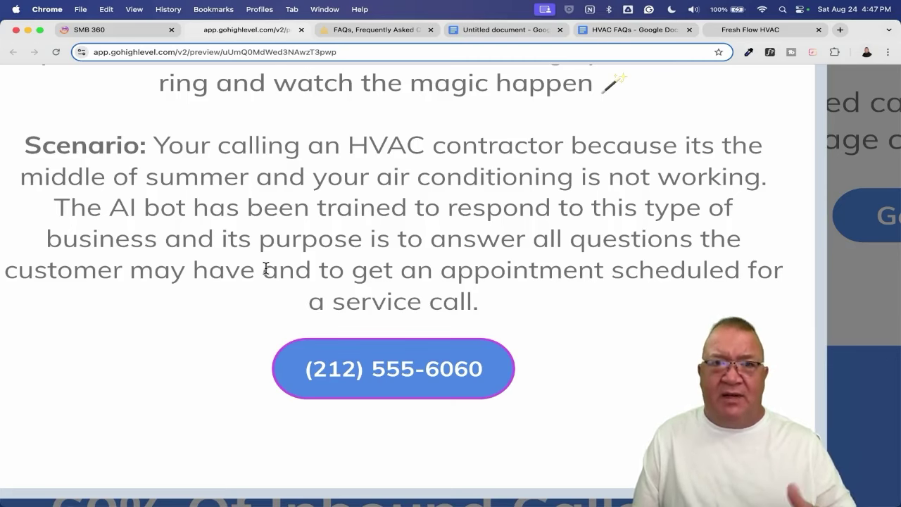
pyautogui.scroll(-3, 266, 270)
pyautogui.scroll(-3, 266, 269)
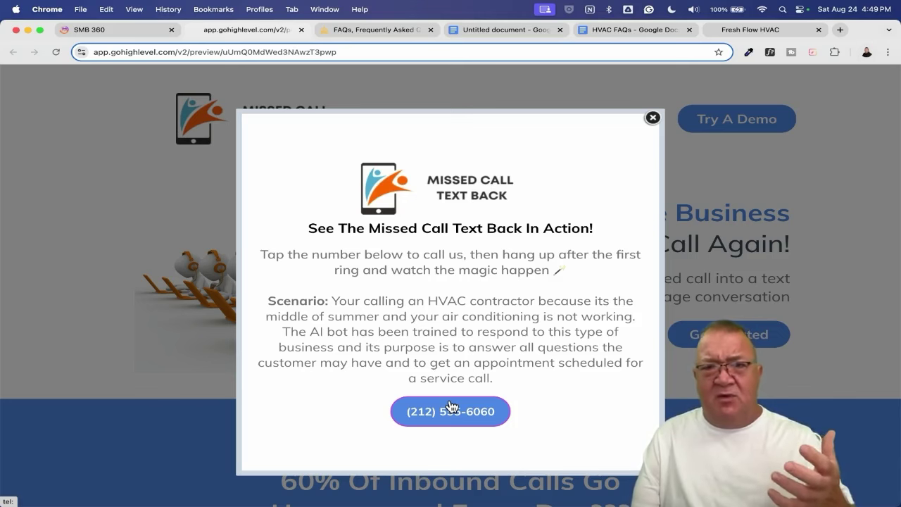
pyautogui.click(654, 118)
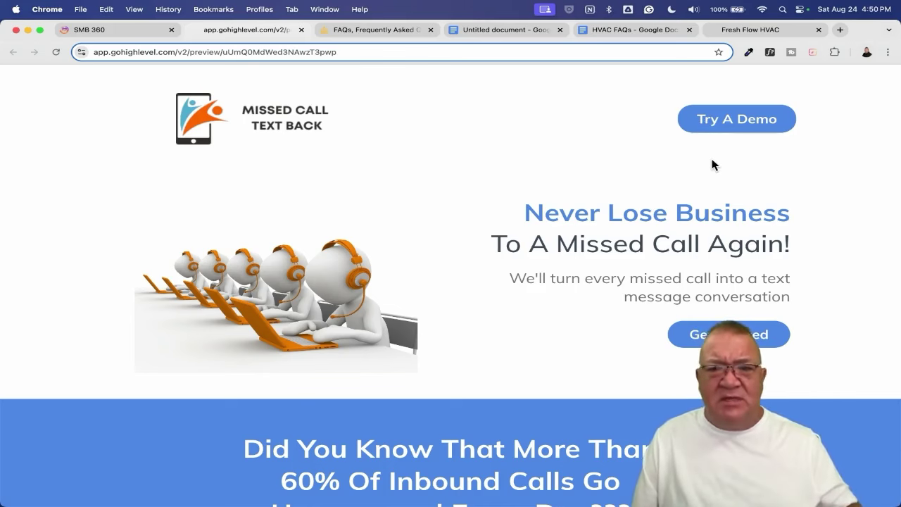
# - Follow the previewed page's Get Started link to the contact form, look it over and close the preview
pyautogui.click(725, 333)
pyautogui.scroll(-15, 725, 338)
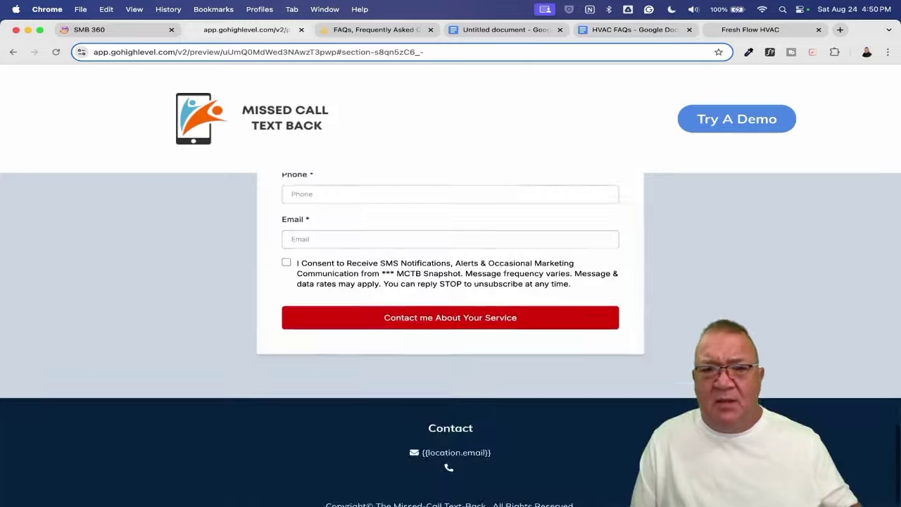
pyautogui.scroll(5, 704, 323)
pyautogui.click(302, 29)
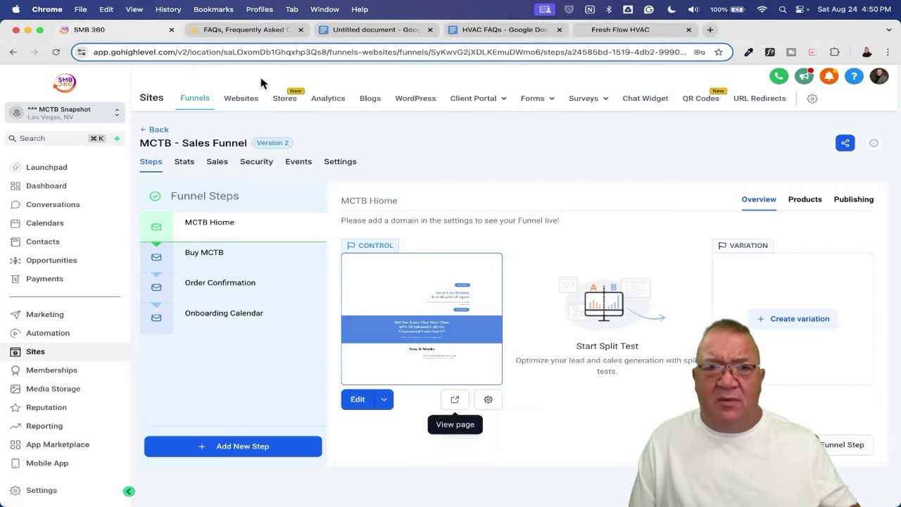
# - Open the Buy MCTB funnel page in the editor, review its order form through payment, and return to the funnel steps
pyautogui.click(209, 254)
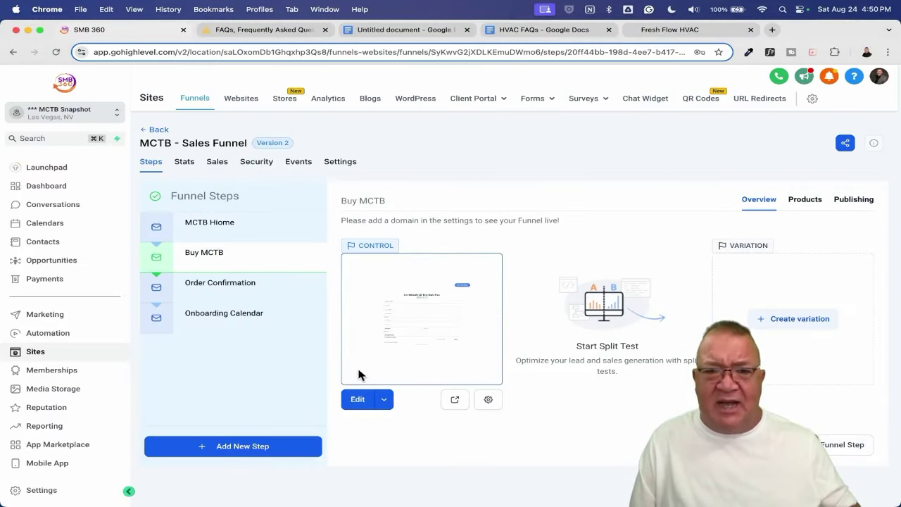
pyautogui.click(357, 399)
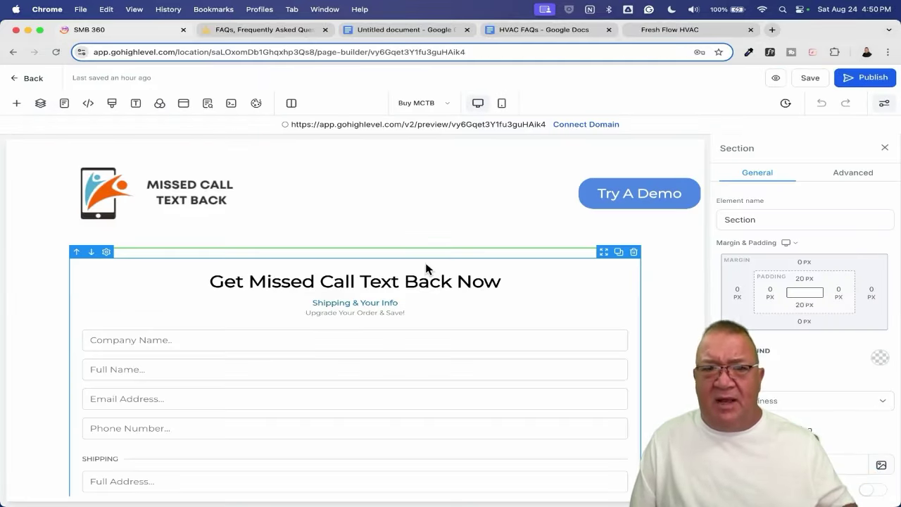
pyautogui.click(216, 195)
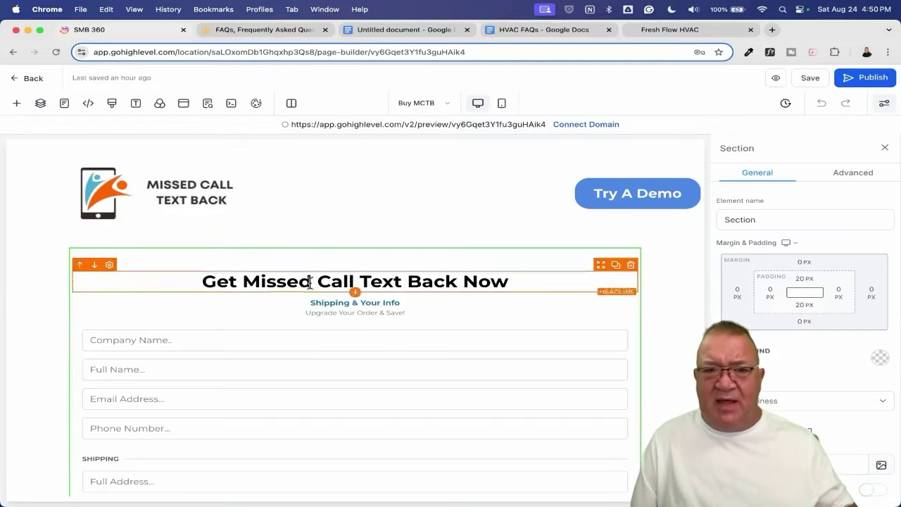
pyautogui.scroll(-5, 326, 302)
pyautogui.scroll(-3, 444, 344)
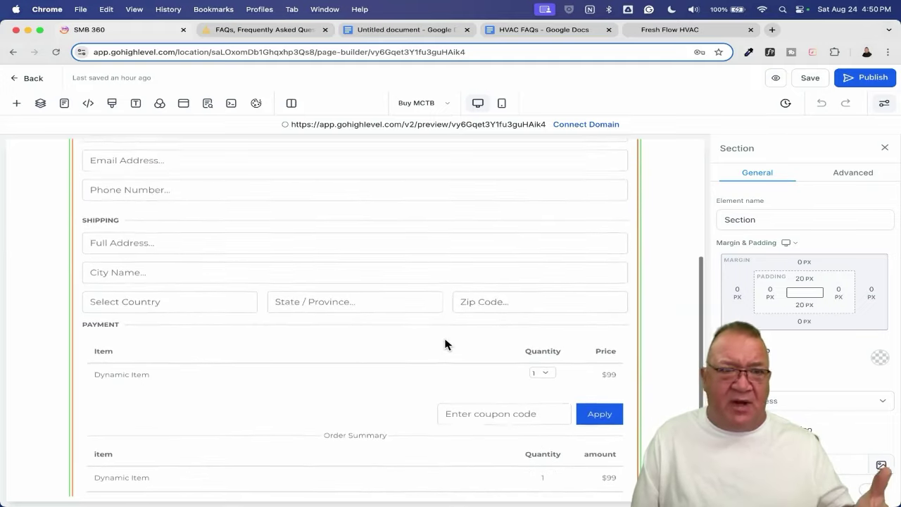
pyautogui.scroll(-3, 356, 324)
pyautogui.scroll(-1, 380, 328)
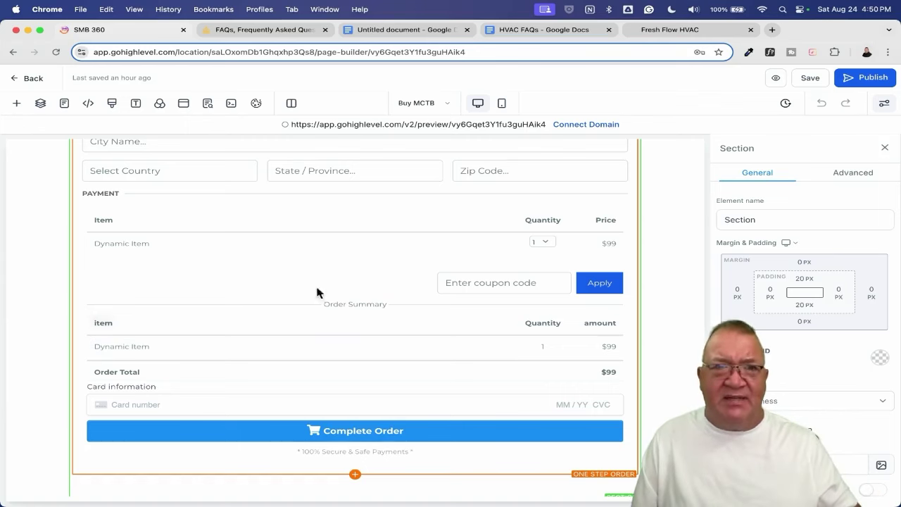
pyautogui.click(28, 79)
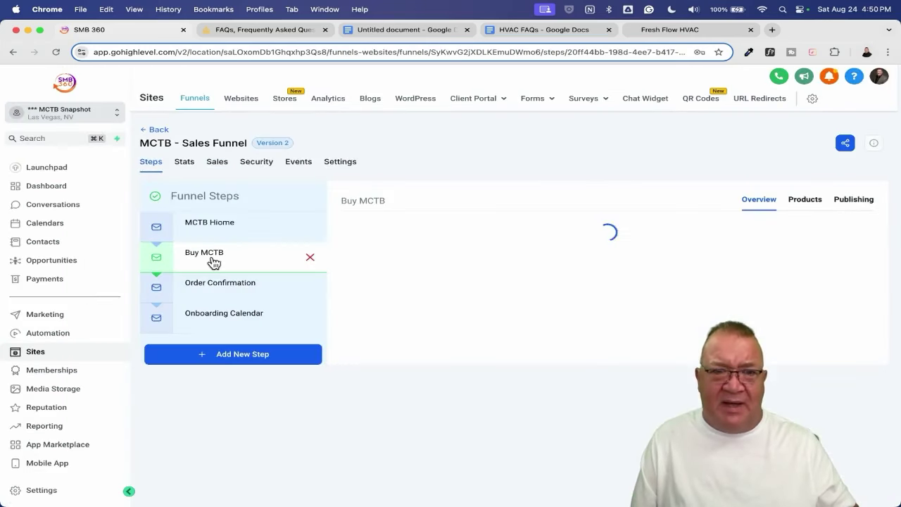
# - Open the Order Confirmation page in the editor, view its onboarding call link and order details, and return to the funnel
pyautogui.click(211, 284)
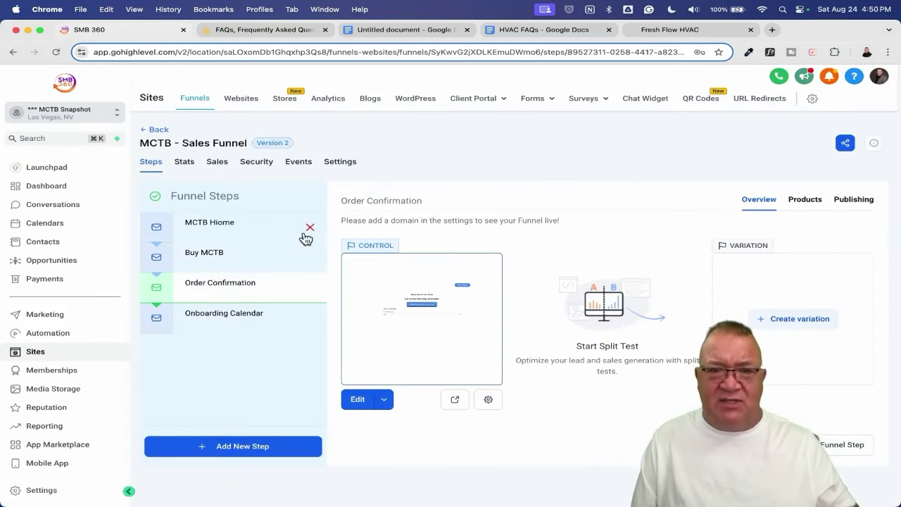
pyautogui.click(357, 399)
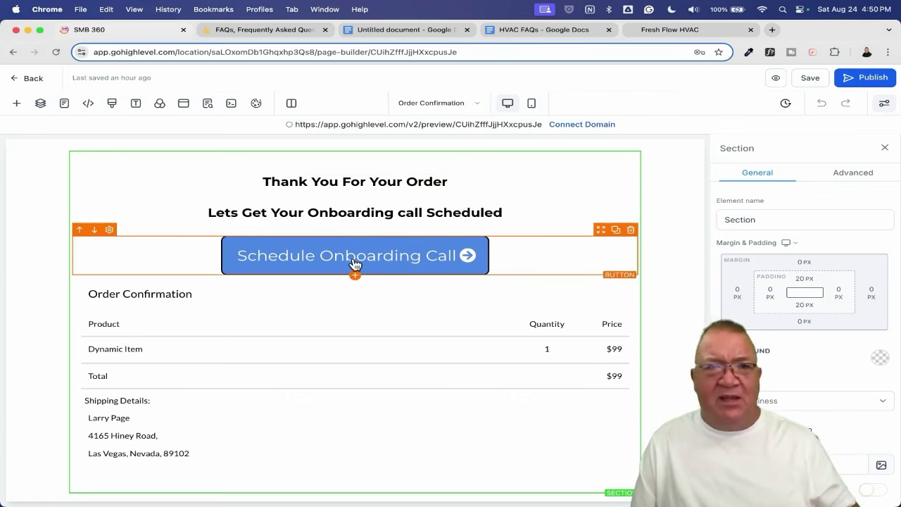
pyautogui.click(35, 80)
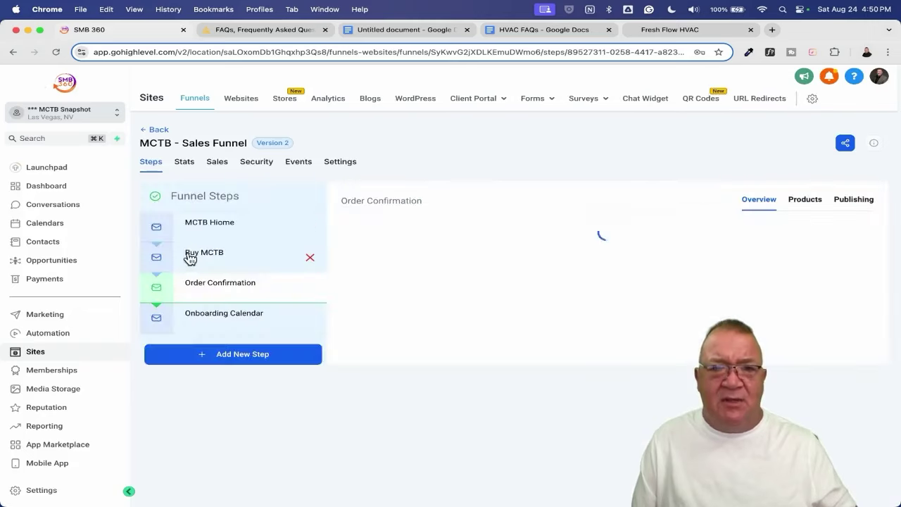
# - Open the Onboarding Calendar page in the editor, look over its booking calendar and return to the funnel steps
pyautogui.click(224, 316)
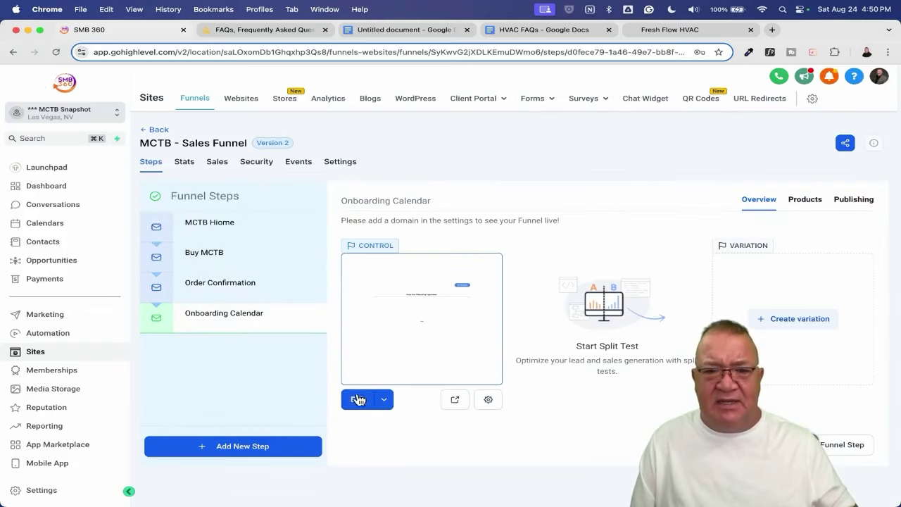
pyautogui.click(358, 399)
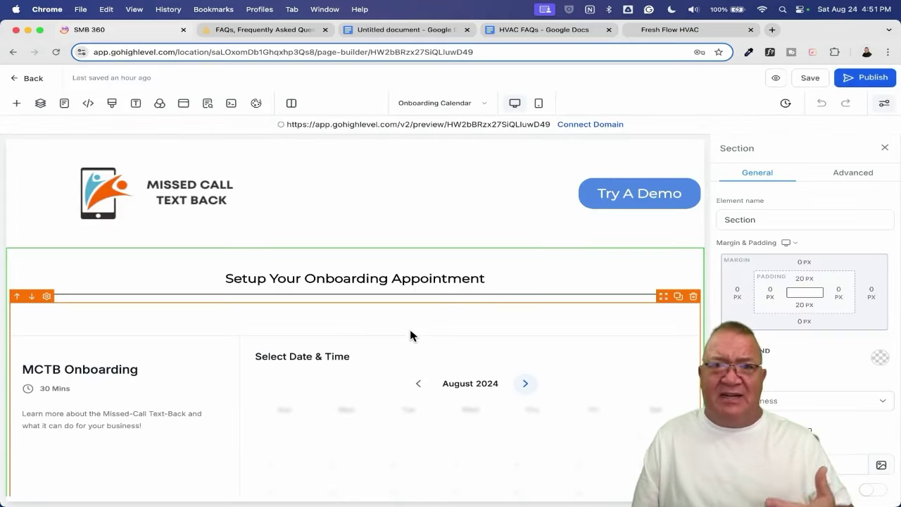
pyautogui.scroll(-4, 410, 335)
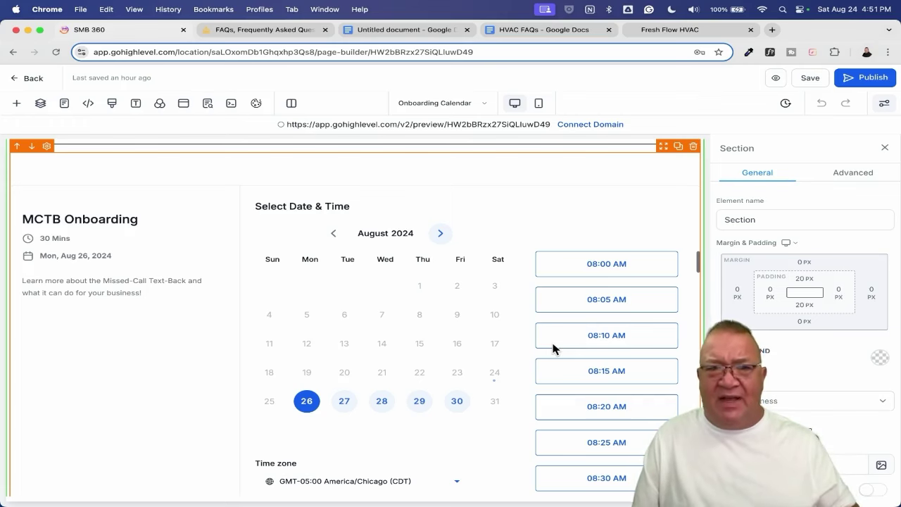
pyautogui.click(28, 78)
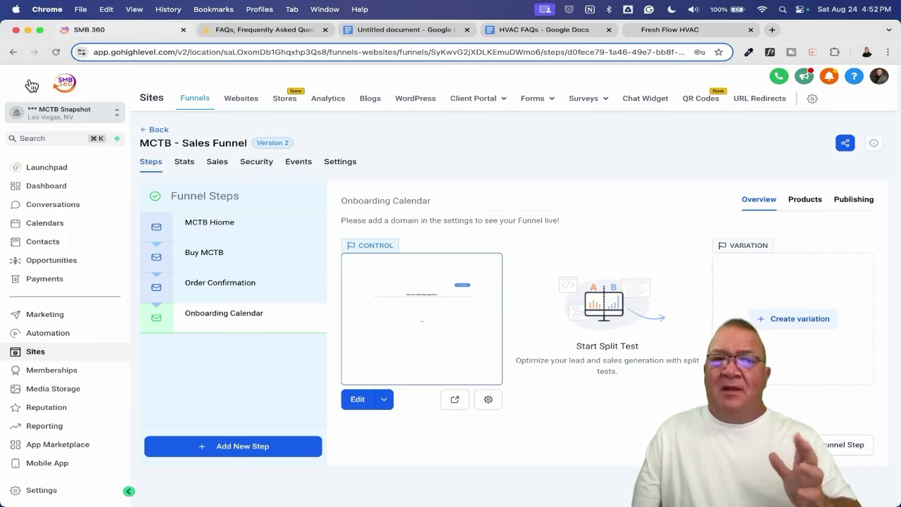
# - Open the calendar settings to view the MCTB Onboarding calendar, and leave the settings
pyautogui.click(42, 222)
pyautogui.click(393, 100)
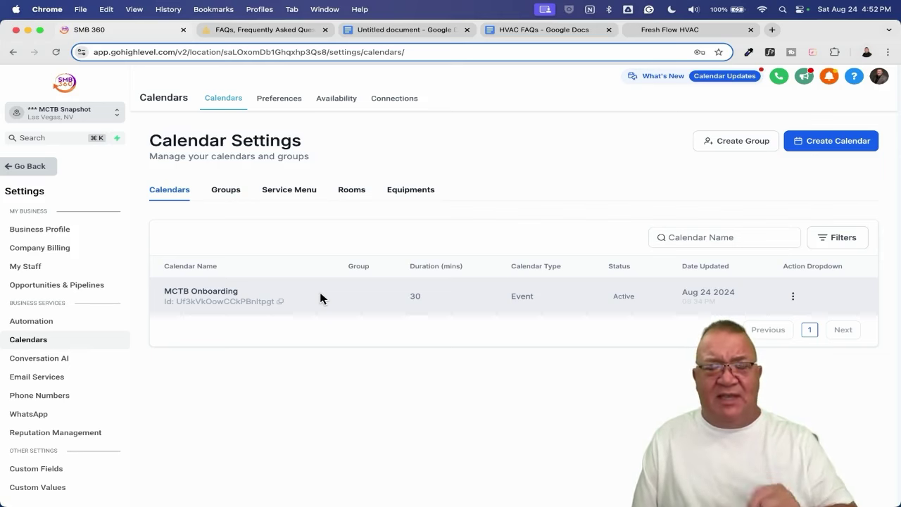
pyautogui.click(31, 166)
# - Open the Appointment Confirmation + Reminder workflow from the Appointment Sales folder and examine its trigger and first actions
pyautogui.click(48, 333)
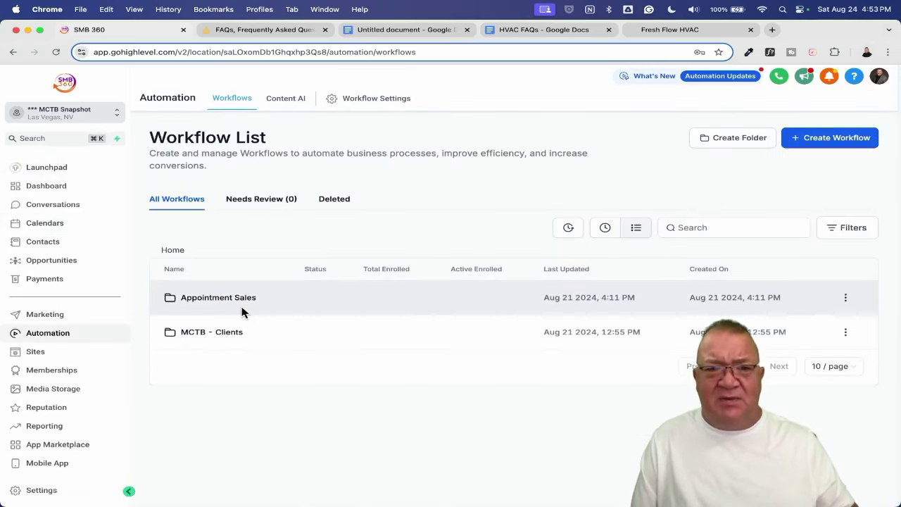
pyautogui.click(204, 297)
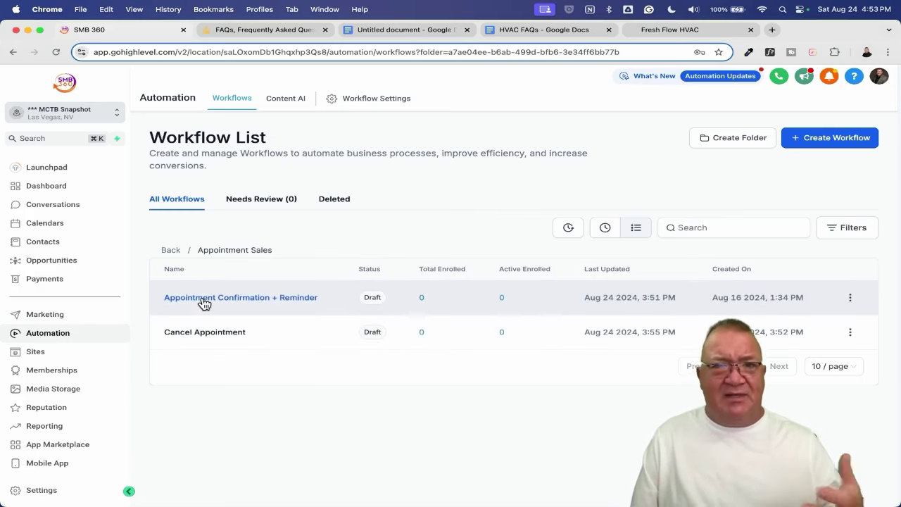
pyautogui.click(241, 300)
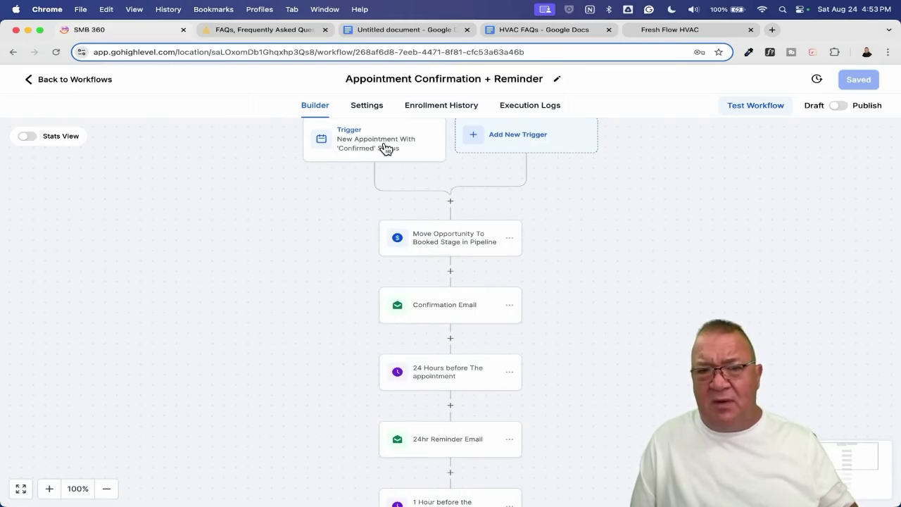
pyautogui.scroll(-1, 454, 255)
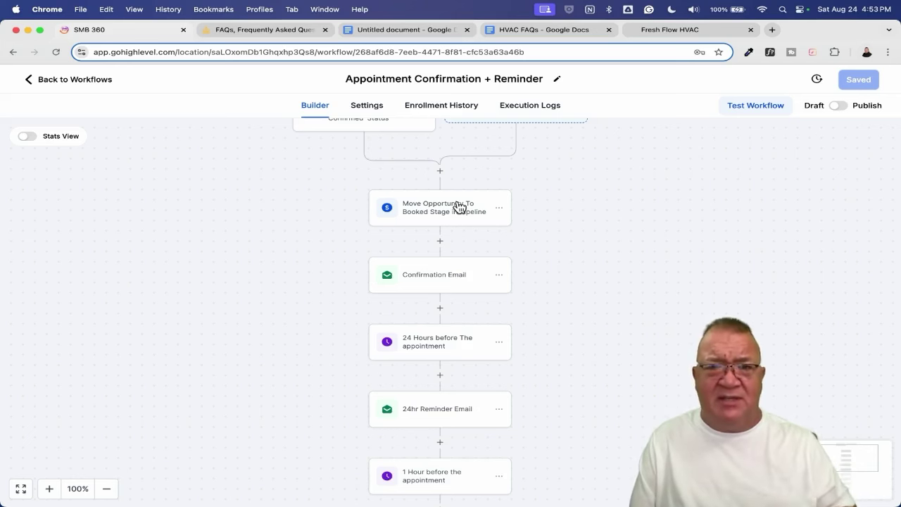
pyautogui.scroll(-2, 457, 211)
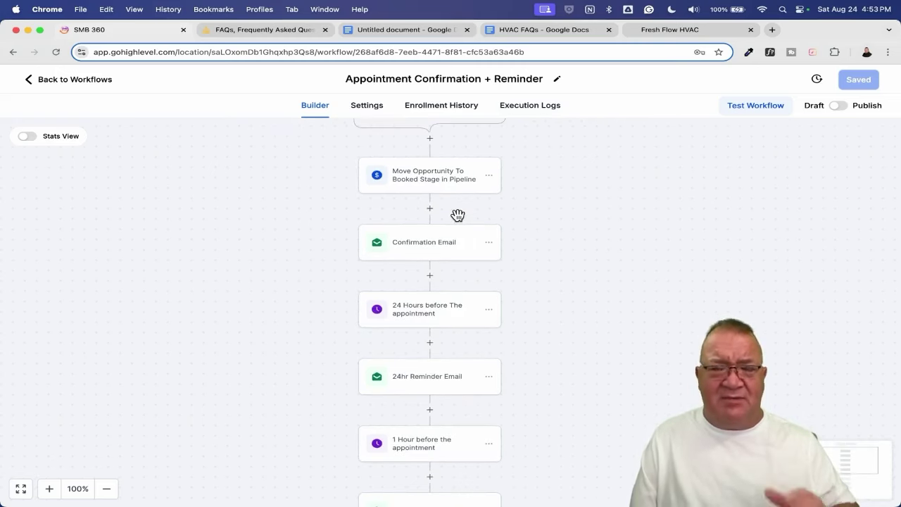
pyautogui.hscroll(-2, 458, 214)
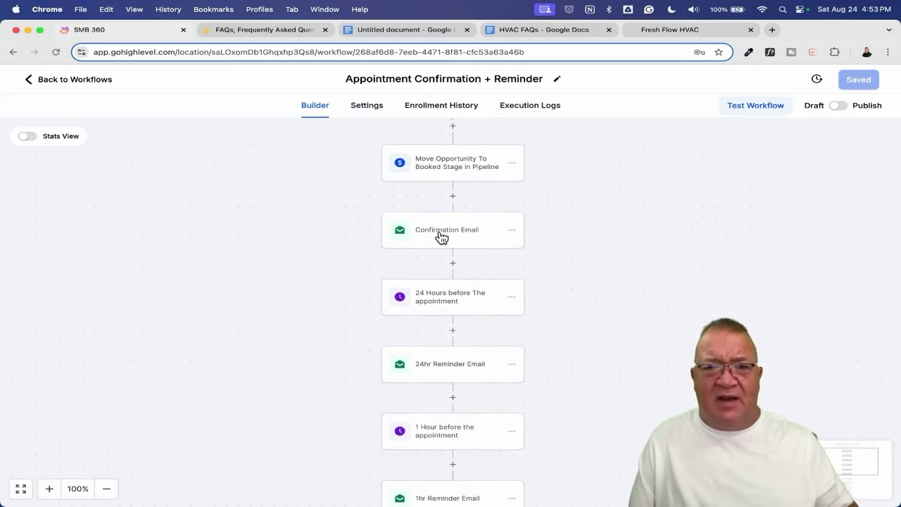
# - Open the workflow's Confirmation Email action, read its message and close it without changes
pyautogui.click(481, 238)
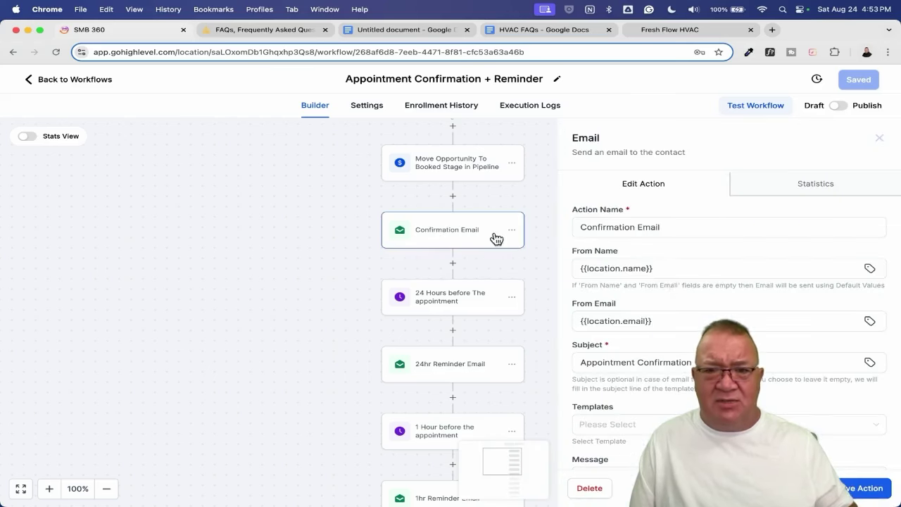
pyautogui.scroll(-2, 673, 285)
pyautogui.scroll(-4, 671, 284)
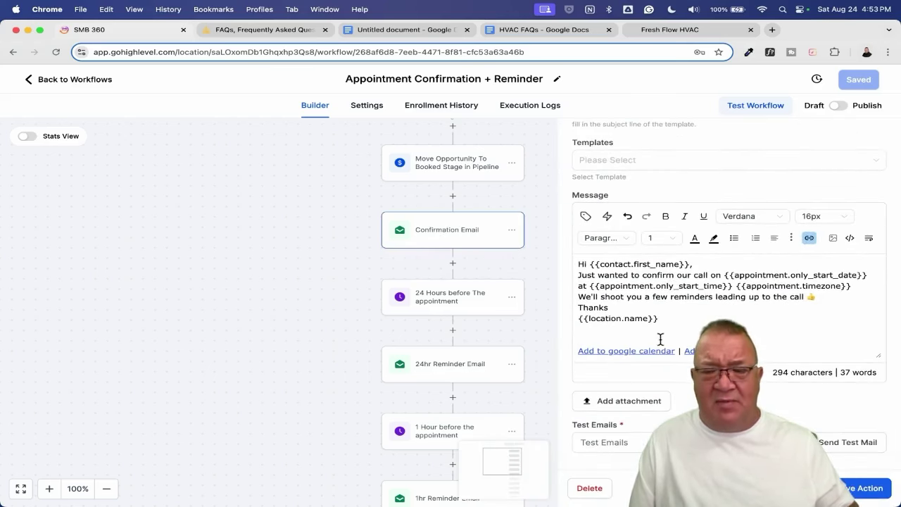
pyautogui.click(795, 487)
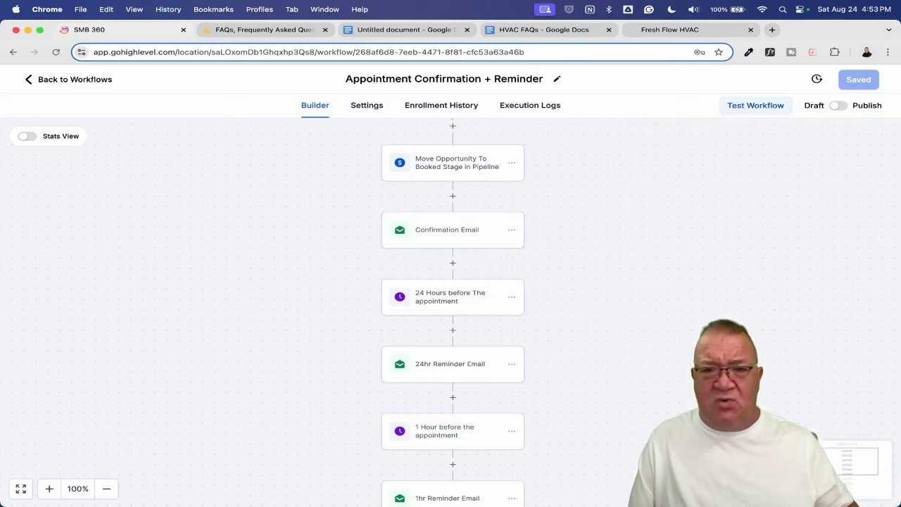
# - Examine the workflow's reminder sequence from the 24-hour wait through the 1hr Reminder Email and 1hr Reminder SMS
pyautogui.scroll(5, 528, 333)
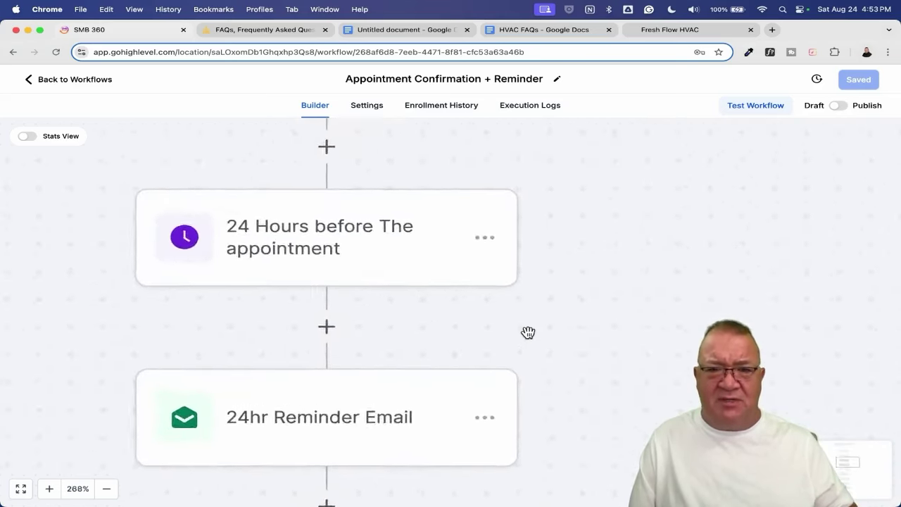
pyautogui.scroll(-5, 364, 293)
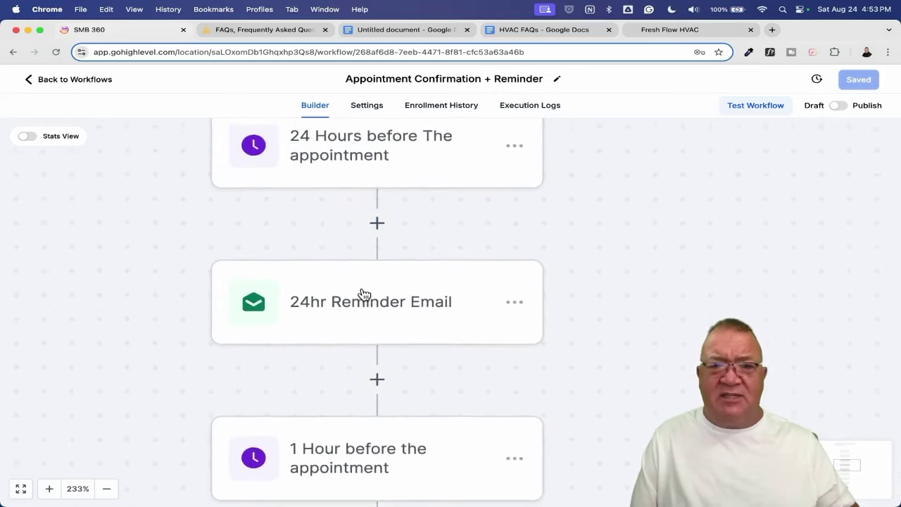
pyautogui.scroll(-5, 364, 294)
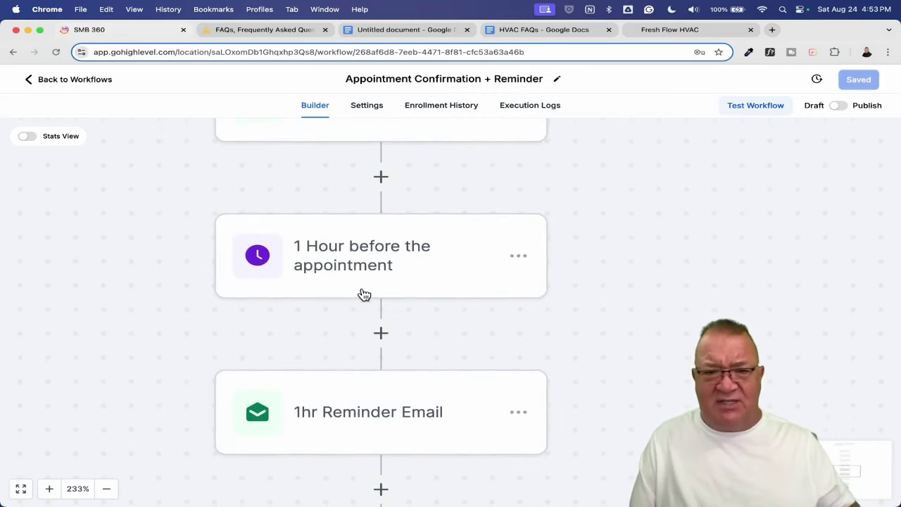
pyautogui.scroll(-2, 364, 293)
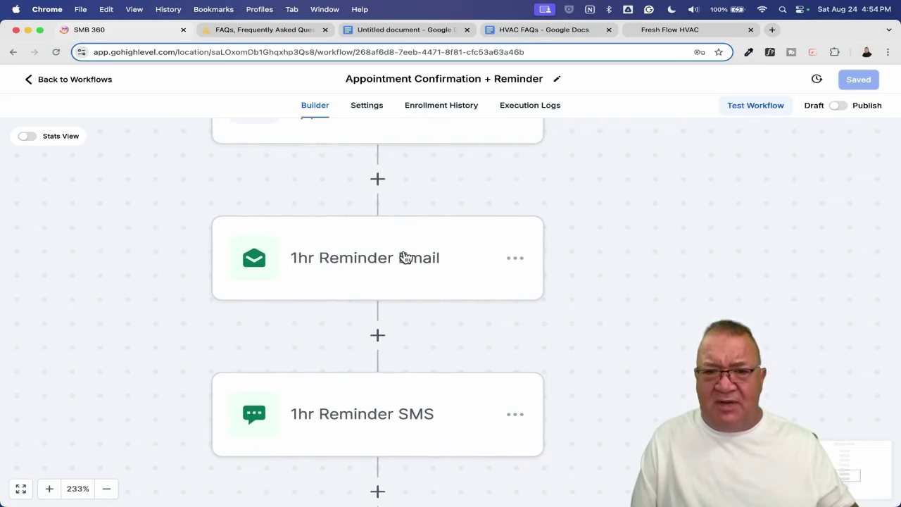
# - Examine the workflow's final reminders from the 10-minute wait through the 10min Reminder Email and SMS, and return to the workflow list
pyautogui.scroll(-2, 388, 443)
pyautogui.scroll(-6, 390, 443)
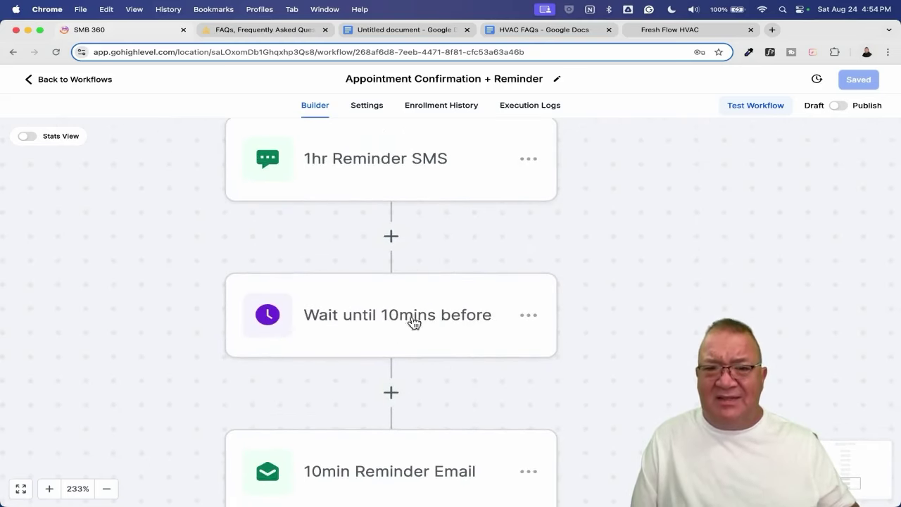
pyautogui.scroll(-4, 415, 331)
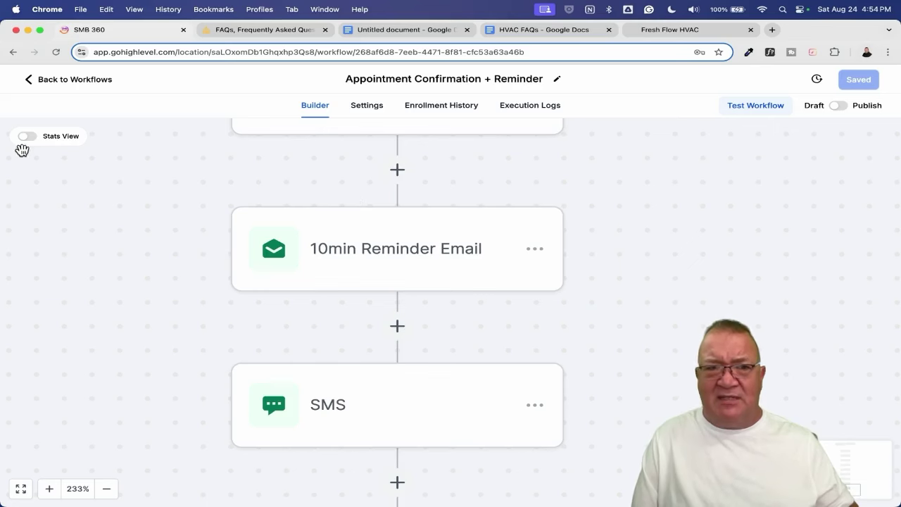
pyautogui.click(51, 79)
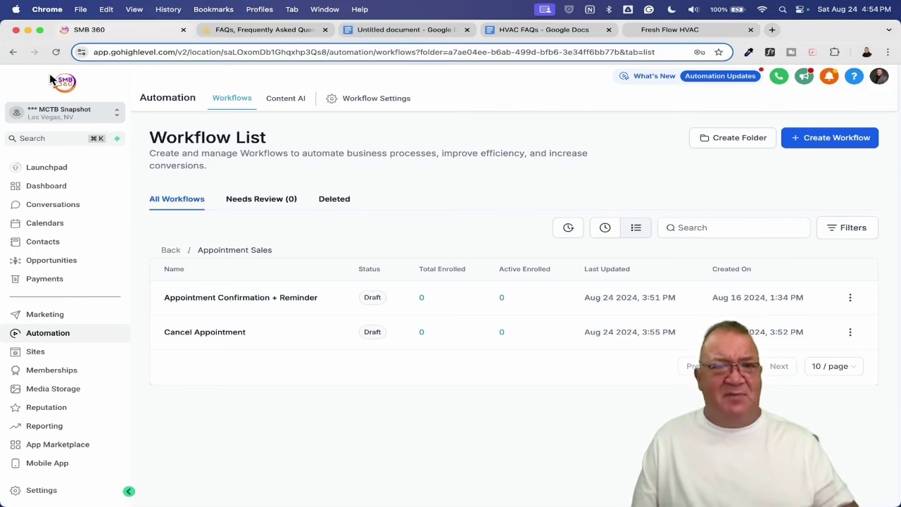
# - Open the Cancel Appointment workflow, examine its Internal Notification and Email actions, and return to the workflow list
pyautogui.click(204, 333)
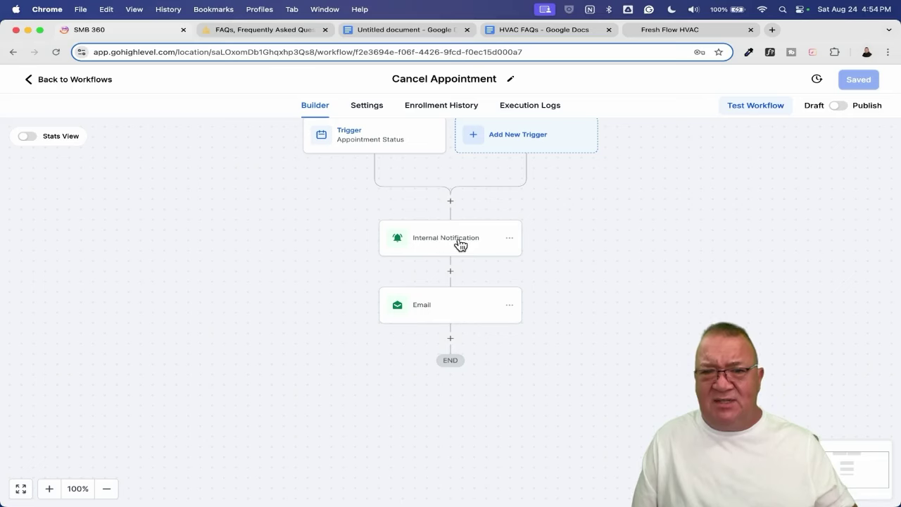
pyautogui.scroll(5, 460, 244)
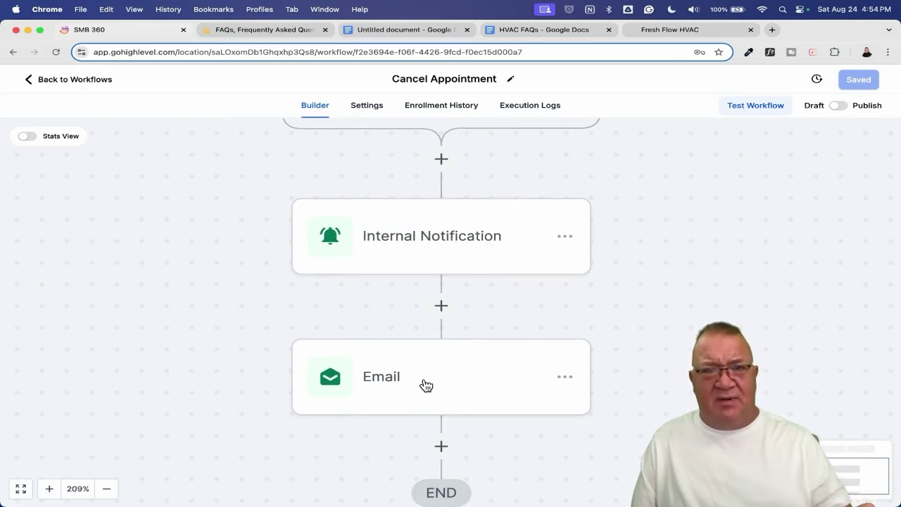
pyautogui.click(53, 81)
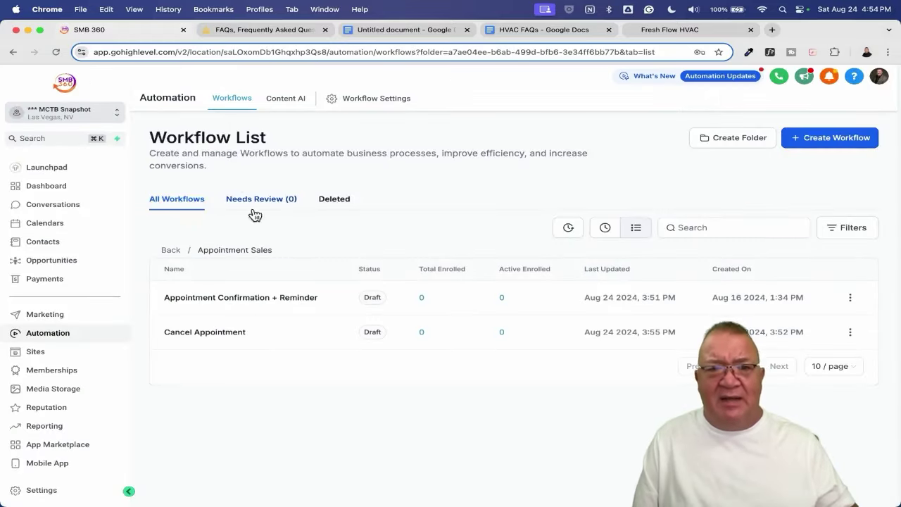
# - Check the draft status of the Appointment Sales workflows, view the Draft/Publish switch inside Appointment Confirmation + Reminder, and return to the list
pyautogui.scroll(5, 392, 305)
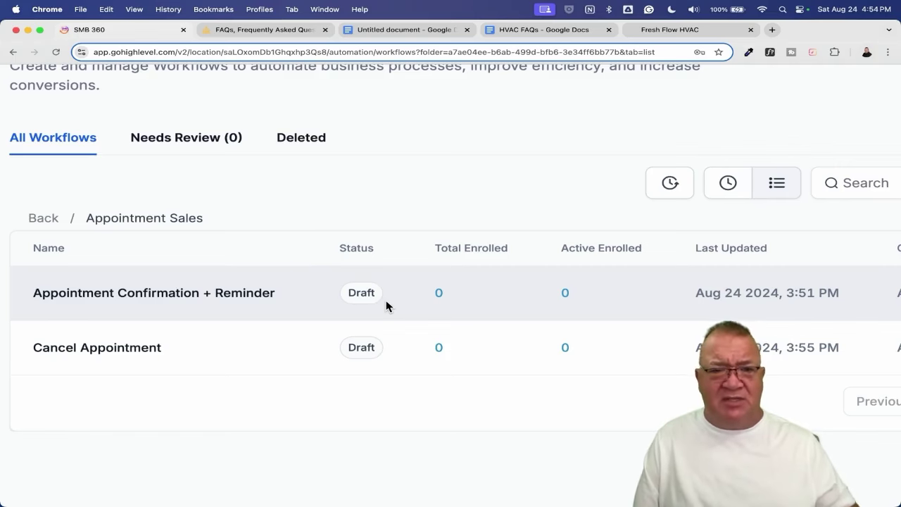
pyautogui.click(209, 305)
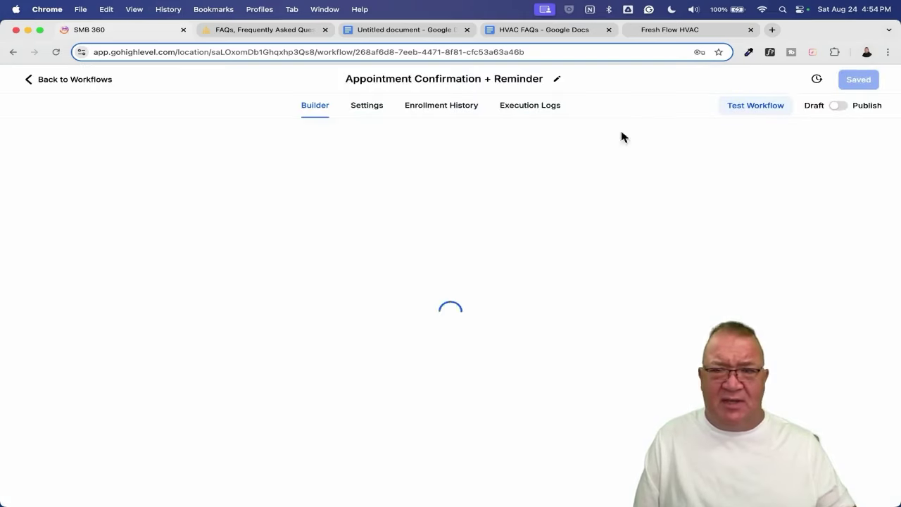
pyautogui.scroll(3, 818, 107)
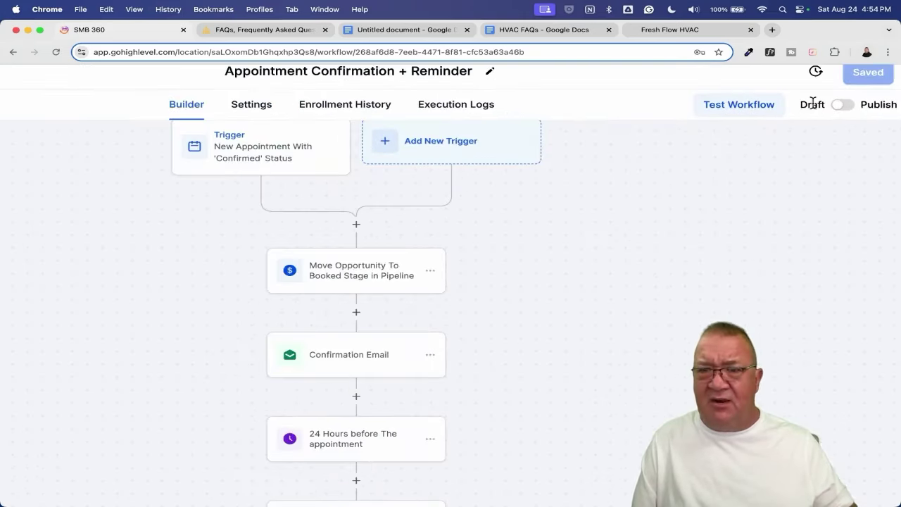
pyautogui.hscroll(1, 815, 102)
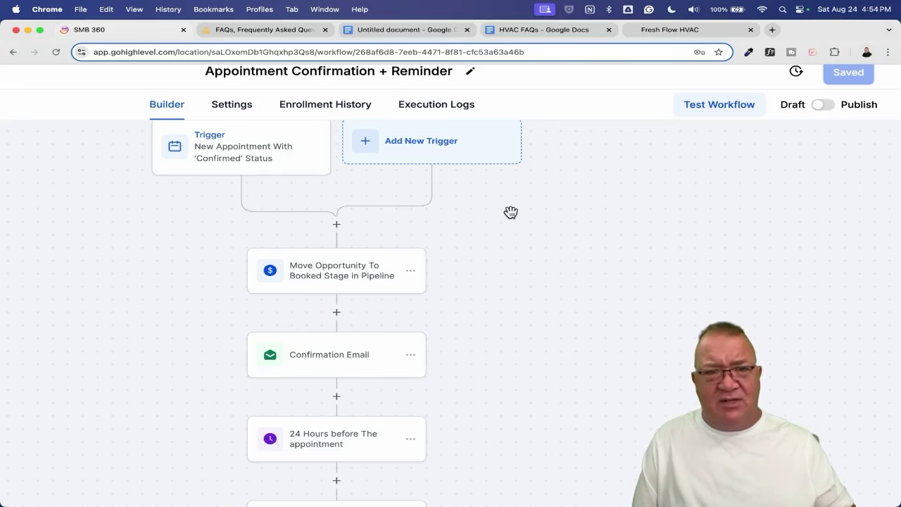
pyautogui.scroll(-3, 511, 211)
pyautogui.click(11, 55)
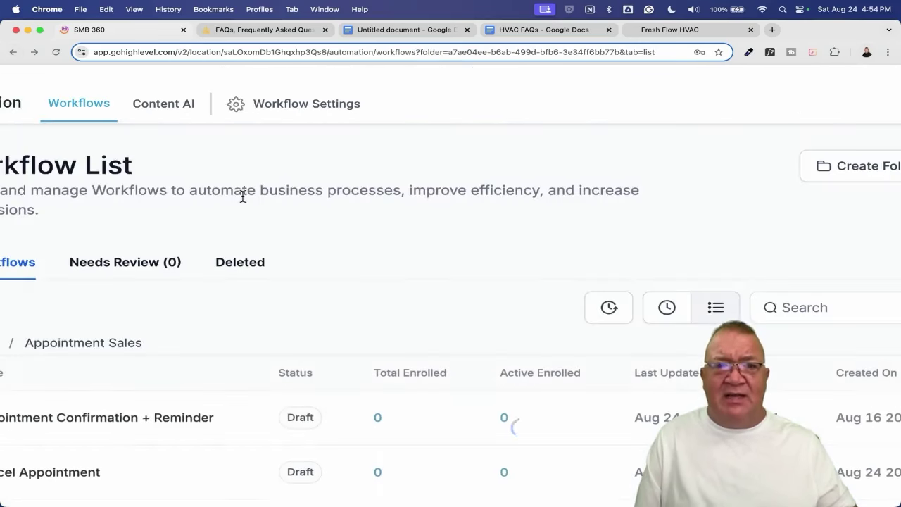
pyautogui.scroll(-5, 261, 241)
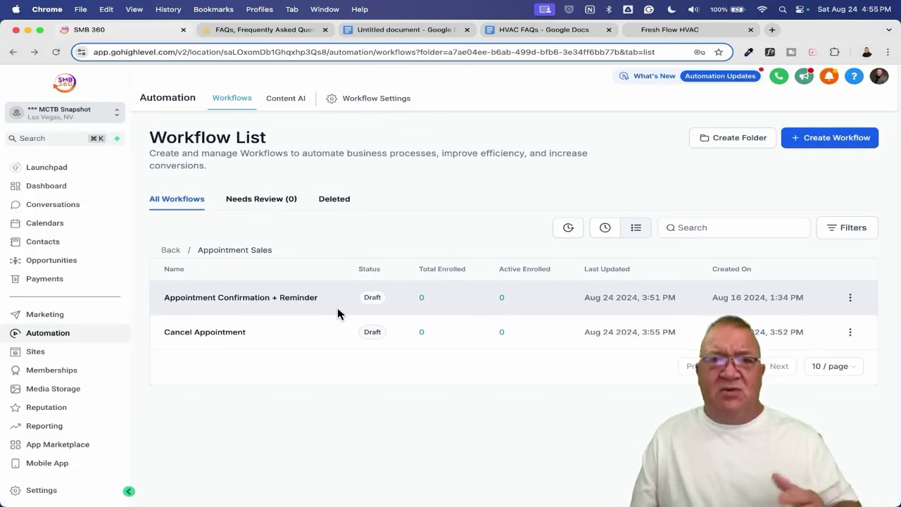